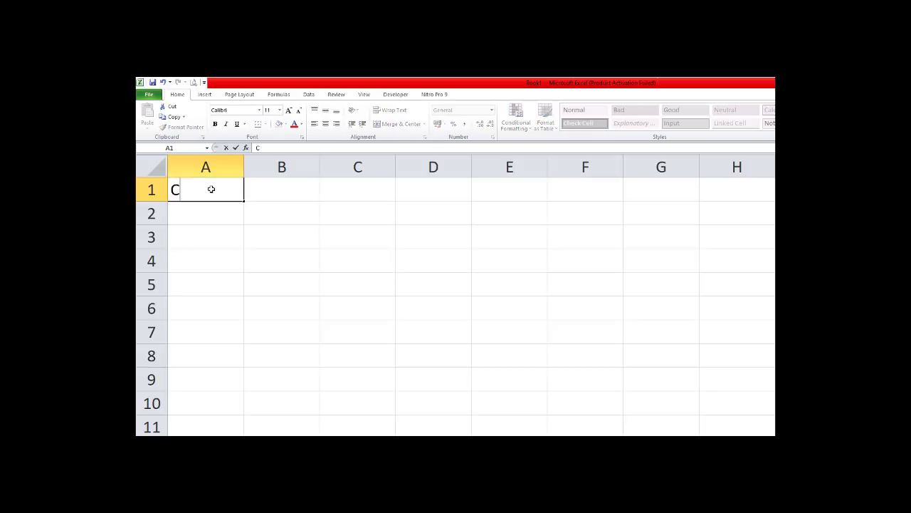
# Enter the labels "Count" in A1 and "sum" in A2, with the description "menghitung jumlah data" in B1
pyautogui.press('Return')
pyautogui.click(212, 189)
pyautogui.press('Tab')
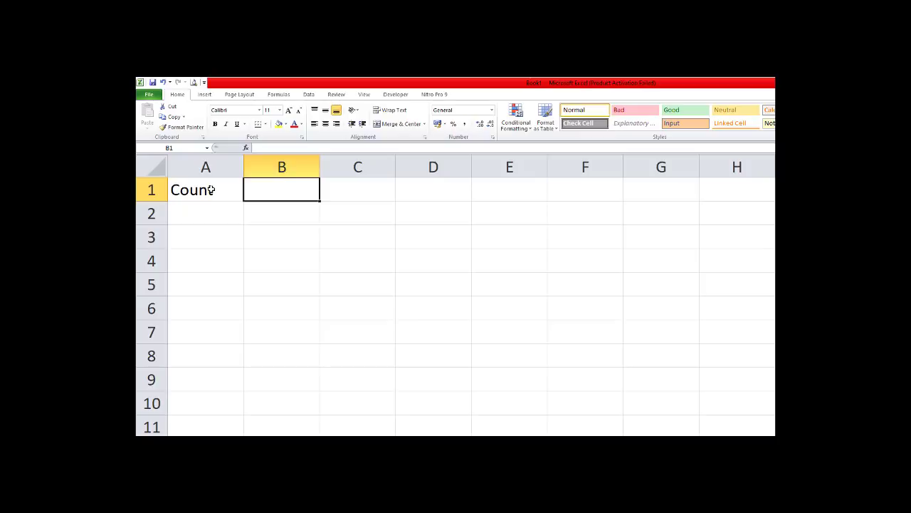
pyautogui.write('meng')
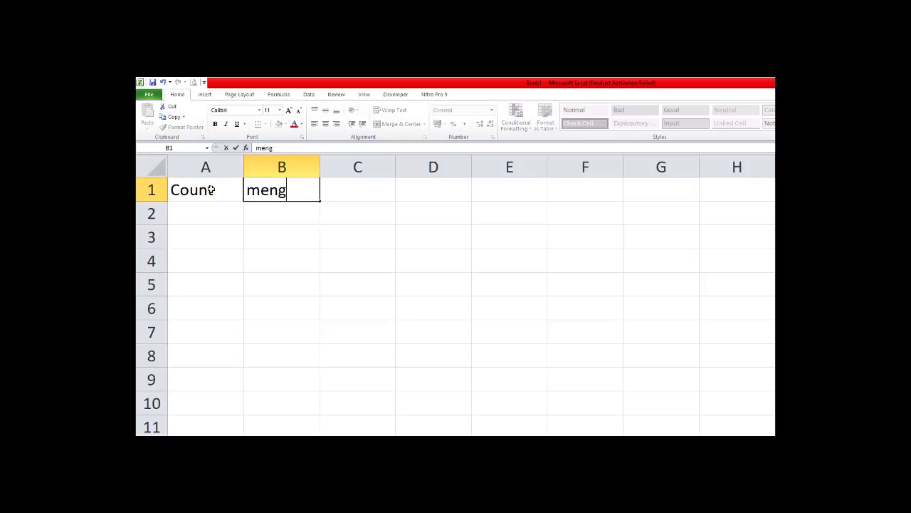
pyautogui.write('hitung jumlah data')
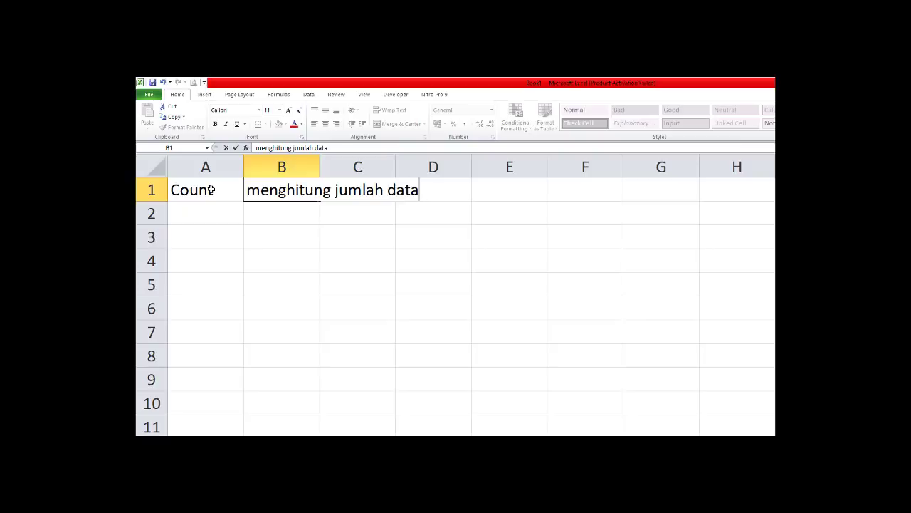
pyautogui.press('Return')
pyautogui.press('Left')
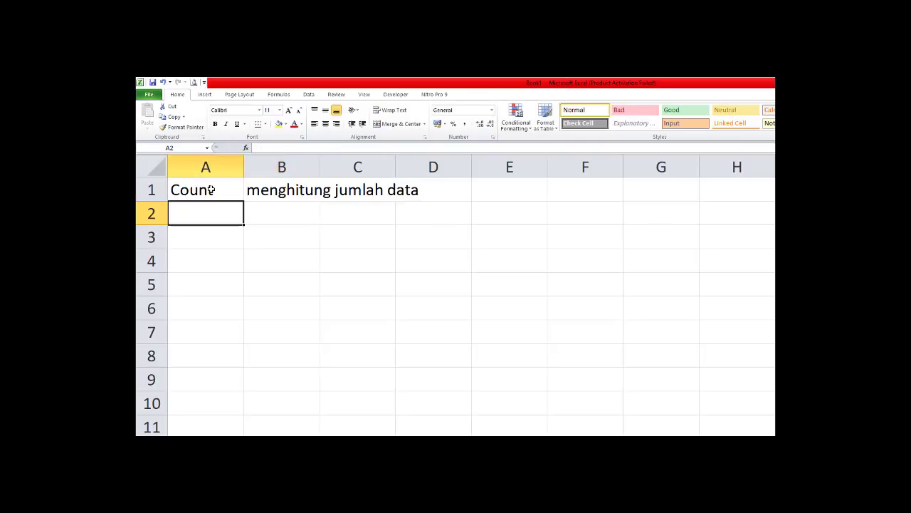
pyautogui.write('sum')
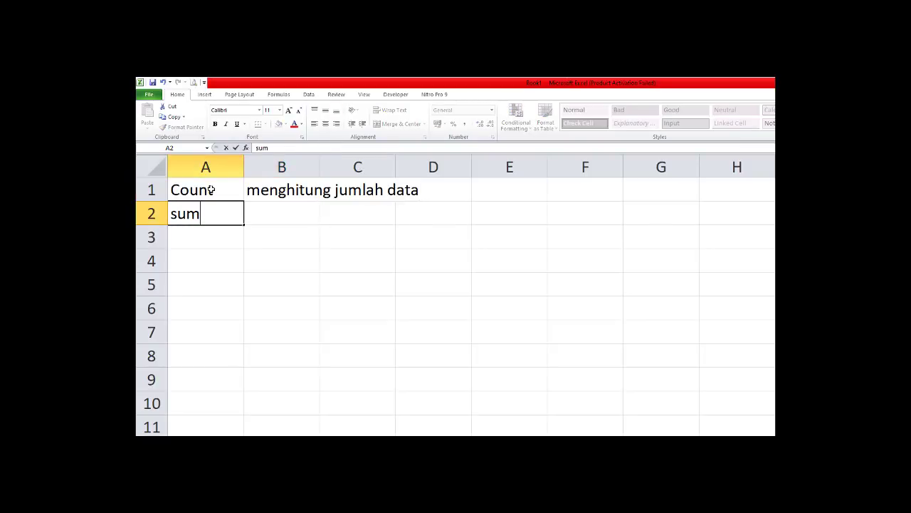
pyautogui.press('Tab')
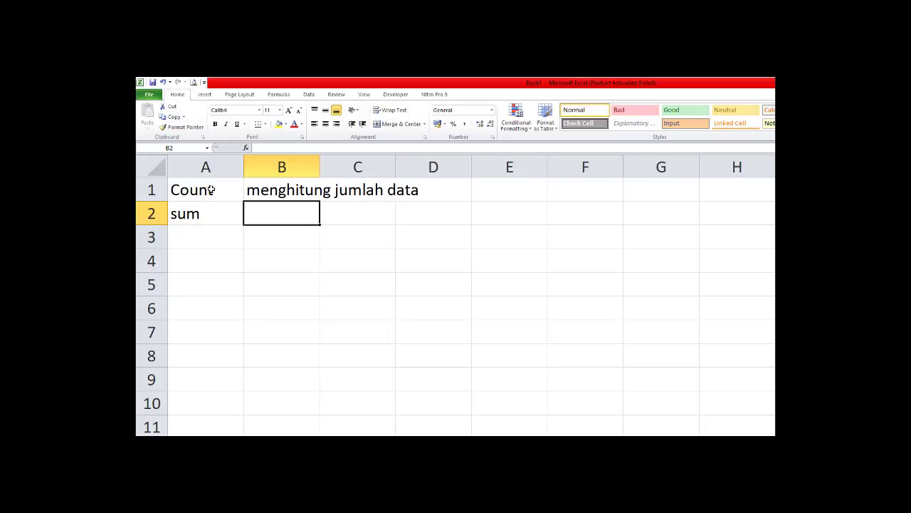
# Fill B4:B7 with the sample values 1, 3, 4 and 5
pyautogui.press('Down')
pyautogui.press('Down')
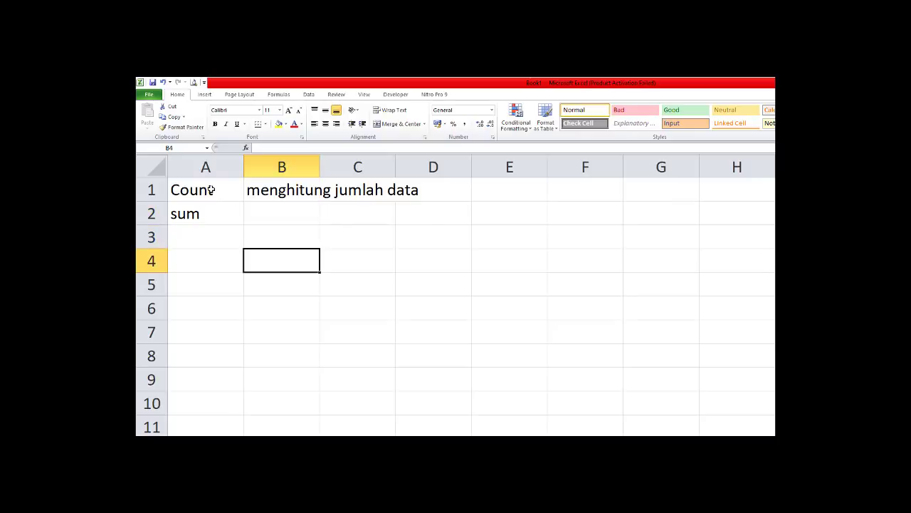
pyautogui.write('1')
pyautogui.press('Return')
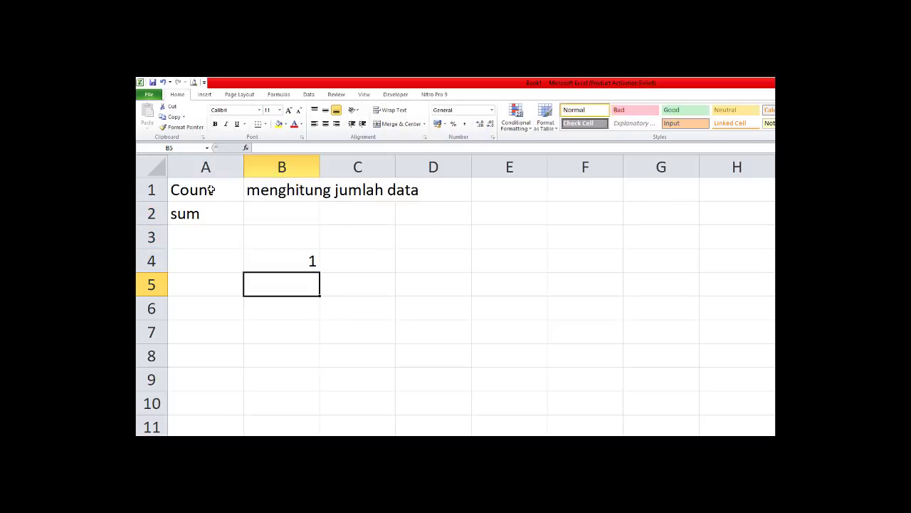
pyautogui.write('3')
pyautogui.press('Return')
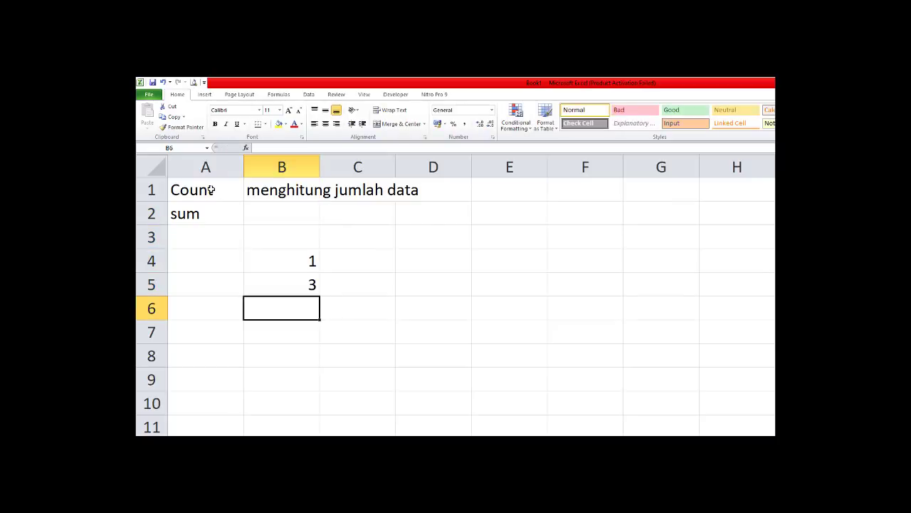
pyautogui.write('4')
pyautogui.press('Return')
pyautogui.press('Up')
pyautogui.press('Down')
pyautogui.write('5')
# Add up the sample values in B4:B7 with a SUM formula in B2
pyautogui.press('Up')
pyautogui.press('Up')
pyautogui.press('Up')
pyautogui.press('Up')
pyautogui.press('Up')
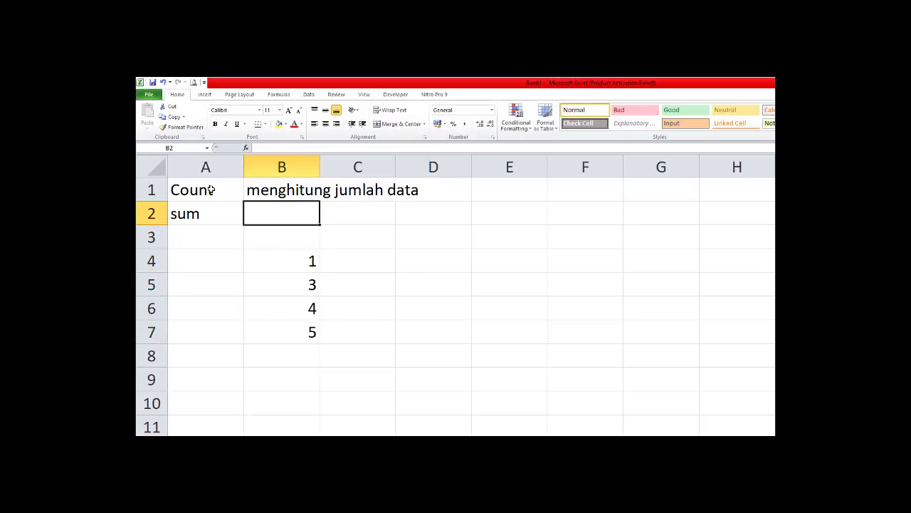
pyautogui.write('=s')
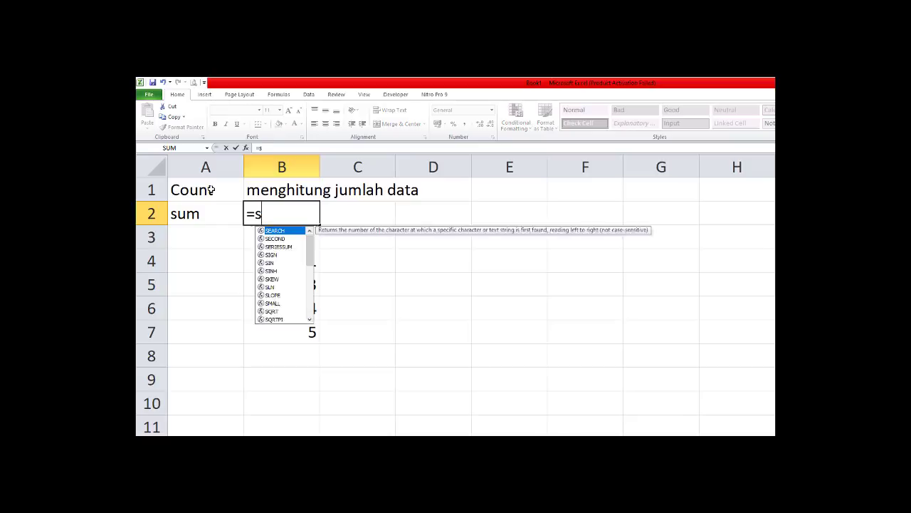
pyautogui.write('um(')
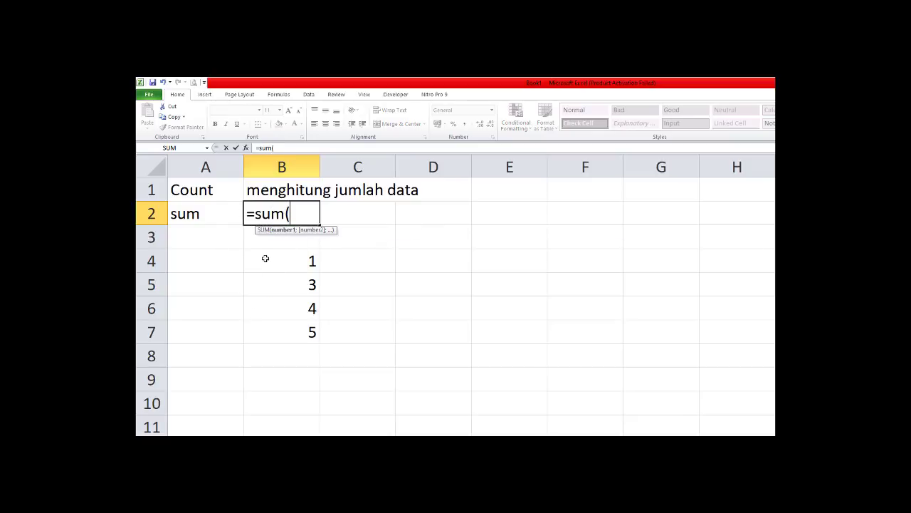
pyautogui.moveTo(266, 262); pyautogui.dragTo(278, 332)
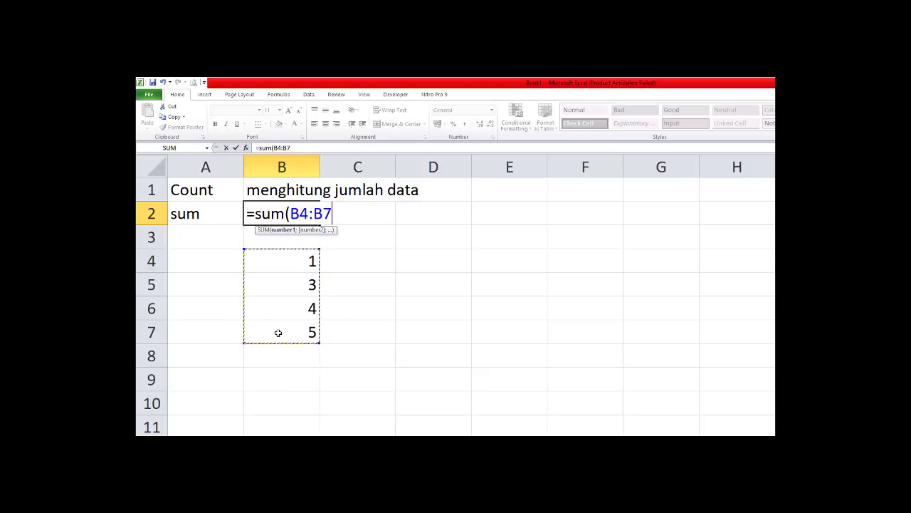
pyautogui.press('Return')
# Clear the description text from cell B1
pyautogui.press('Up')
pyautogui.press('Up')
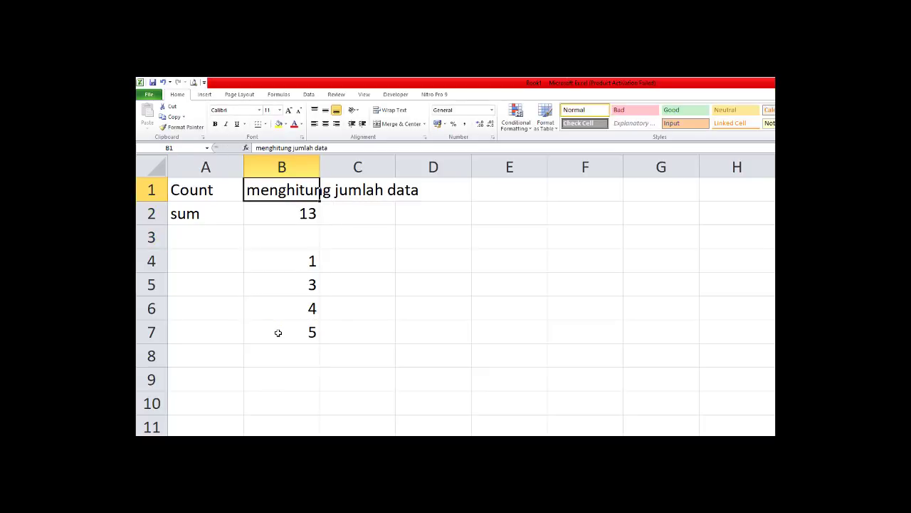
pyautogui.press('Delete')
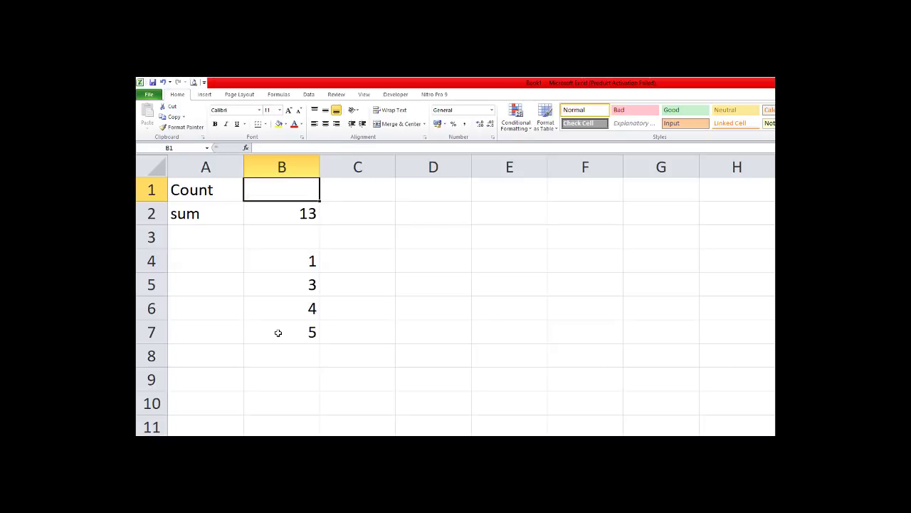
pyautogui.write('=')
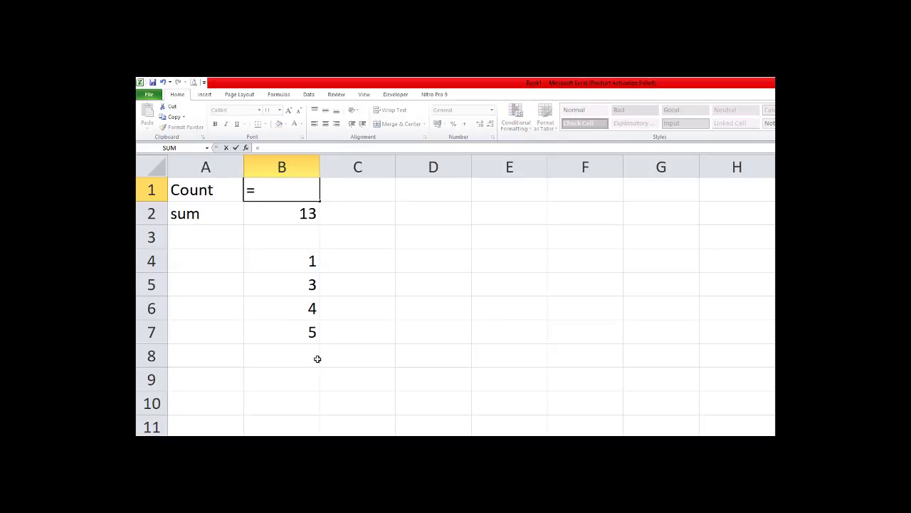
pyautogui.press('Escape')
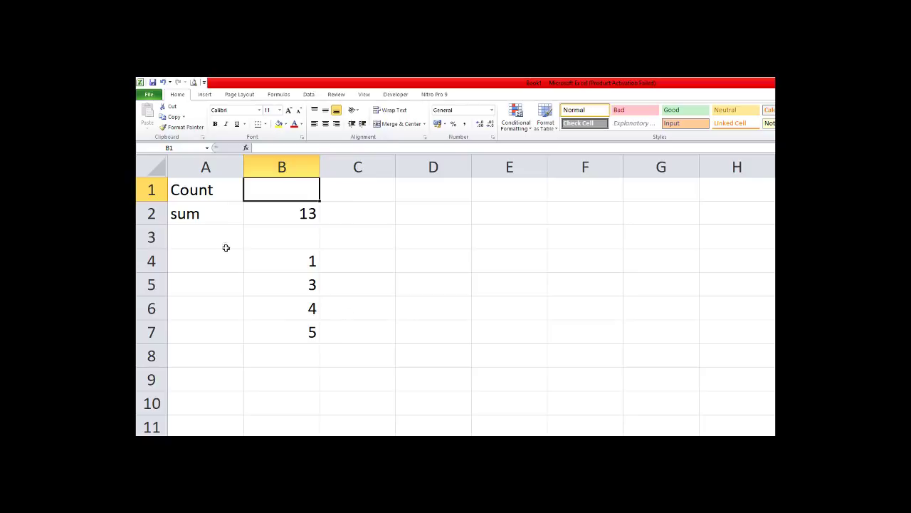
# Go through the sample values one by one and count them with the formula =count(B4:B7) in B1
pyautogui.click(292, 265)
pyautogui.click(288, 287)
pyautogui.click(287, 309)
pyautogui.click(285, 337)
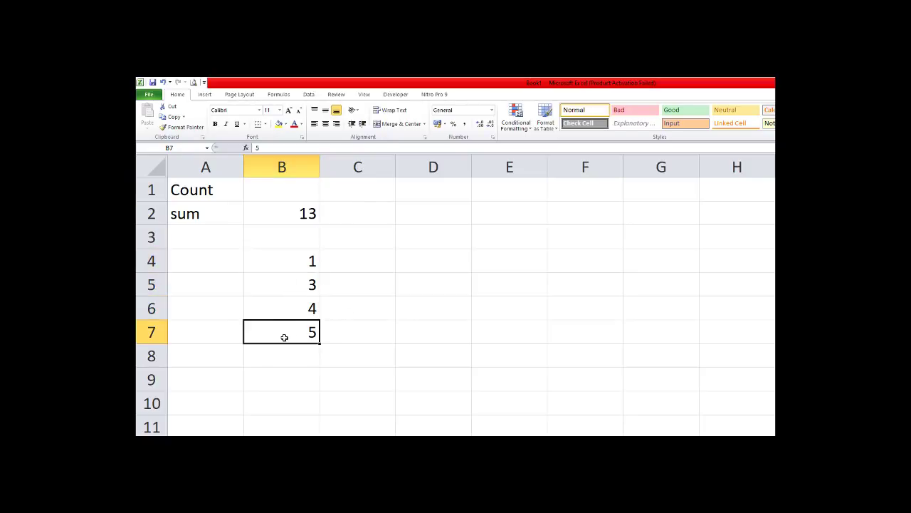
pyautogui.click(297, 196)
pyautogui.write('=co')
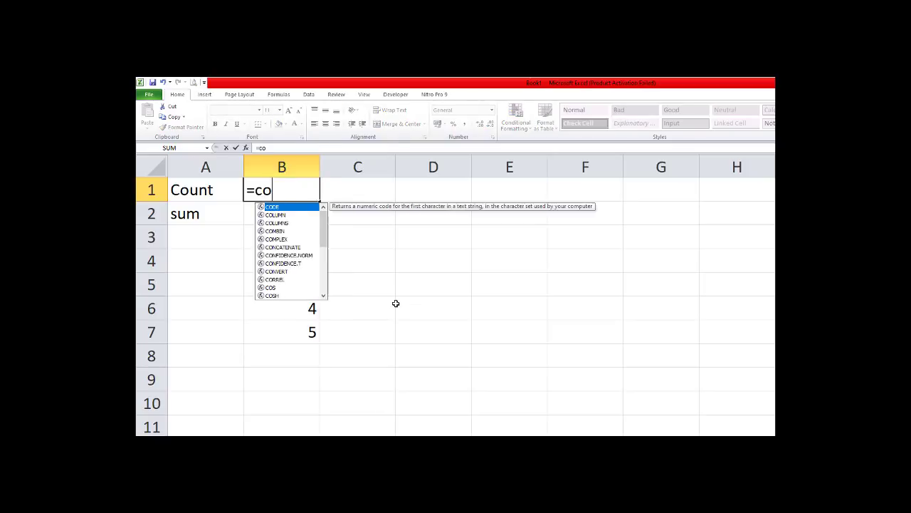
pyautogui.write('unt(')
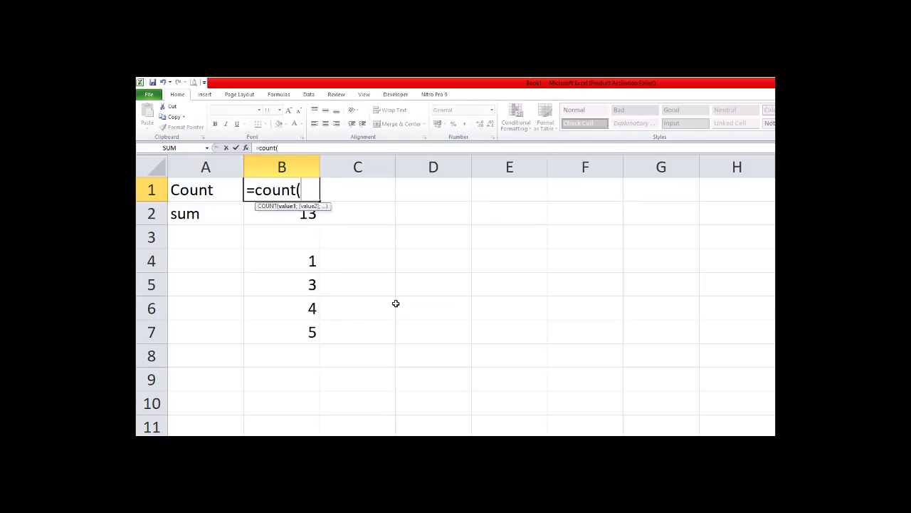
pyautogui.moveTo(286, 259); pyautogui.dragTo(291, 326)
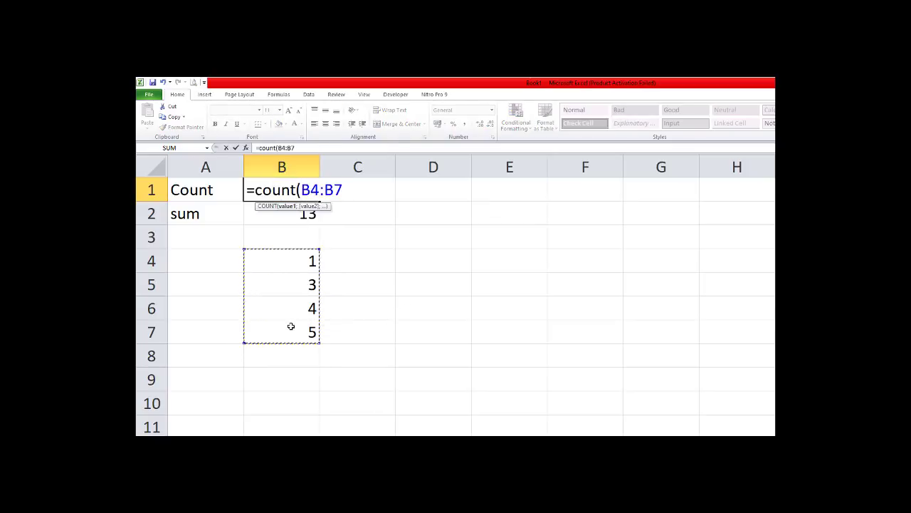
pyautogui.write(')')
pyautogui.press('Return')
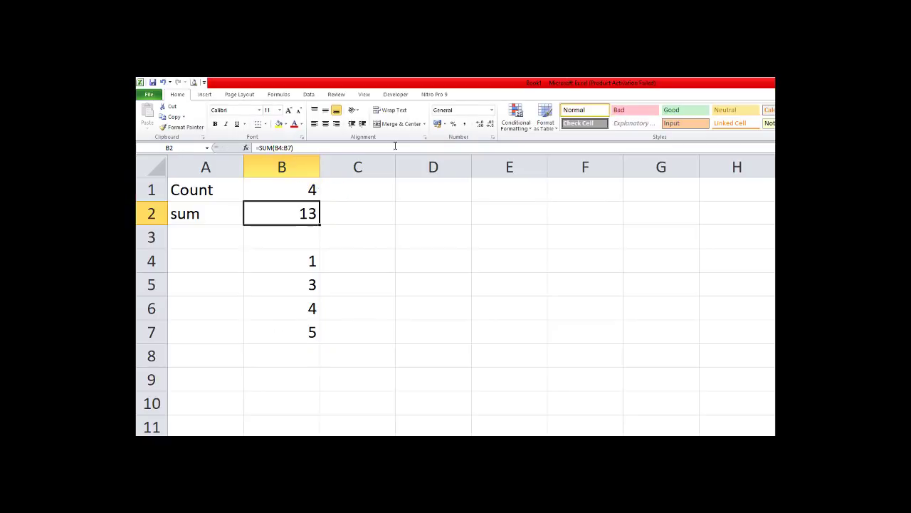
# Try the formula =count(B4:B7) in C1 and clear that cell again
pyautogui.click(344, 188)
pyautogui.write('=')
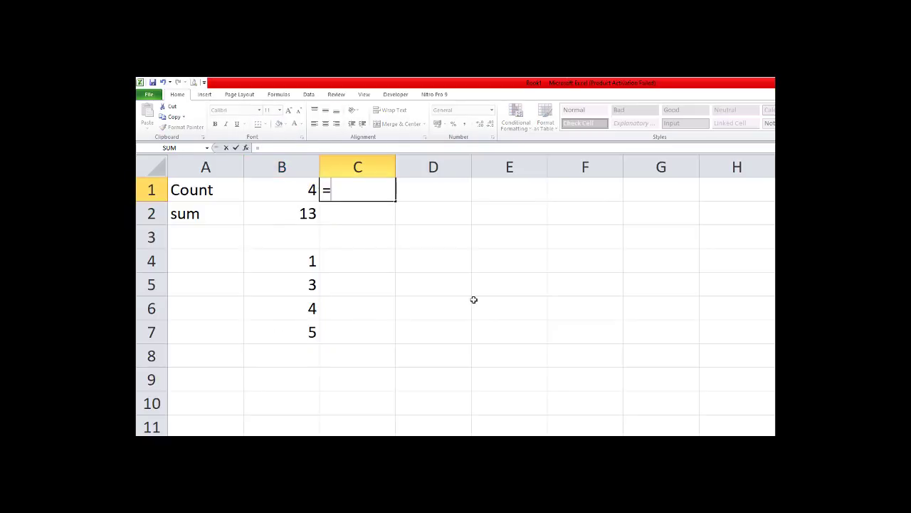
pyautogui.write('count(')
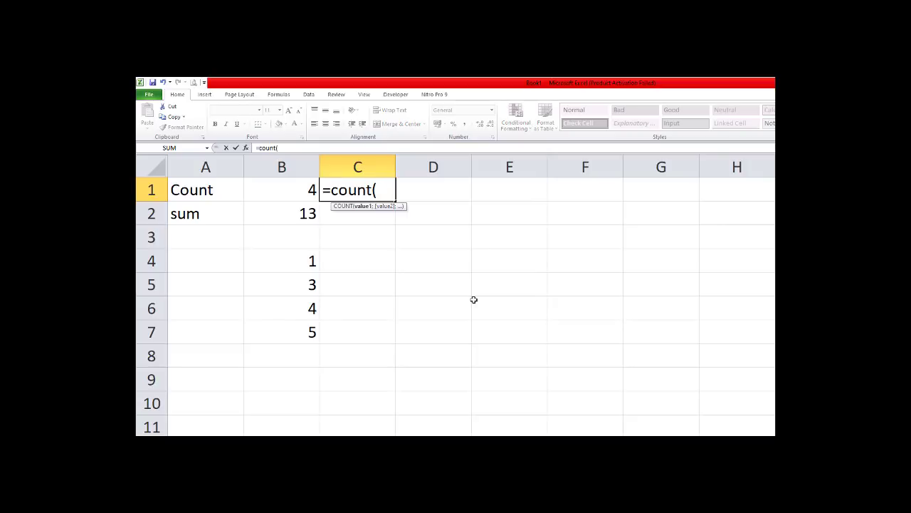
pyautogui.moveTo(298, 260); pyautogui.dragTo(294, 331)
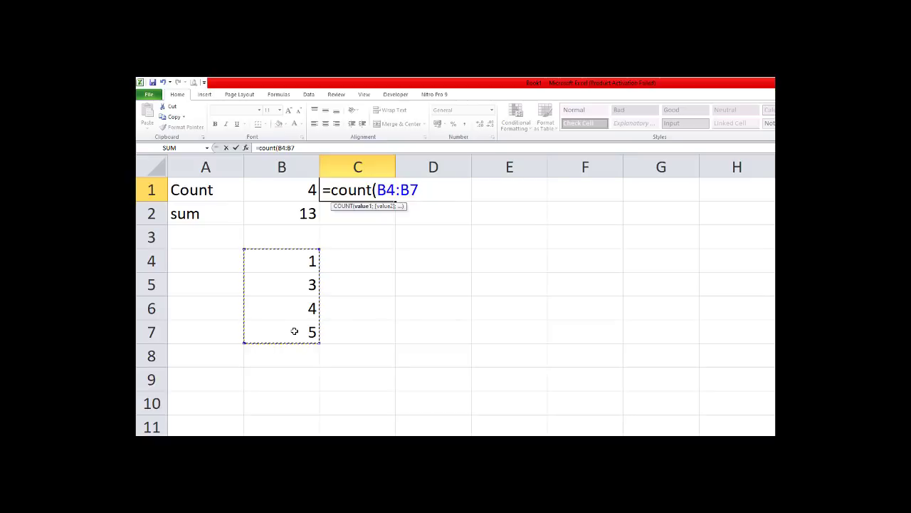
pyautogui.write(')')
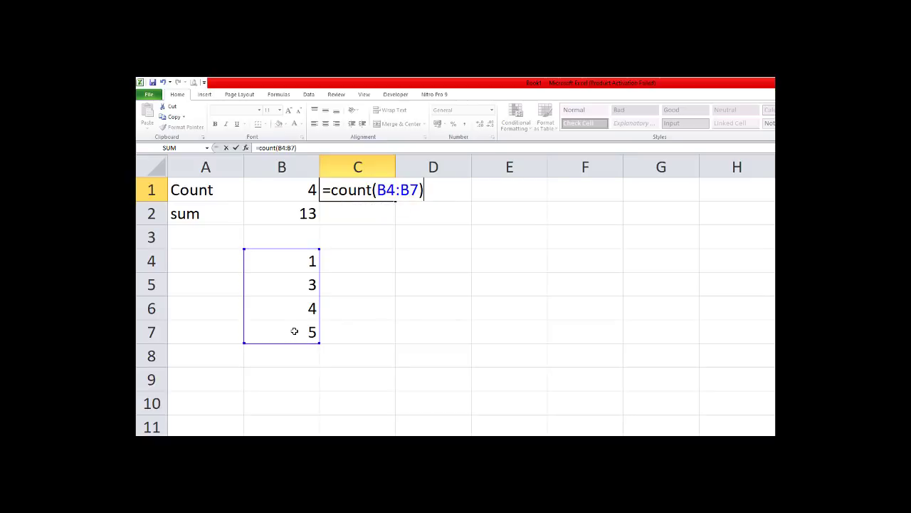
pyautogui.press('Return')
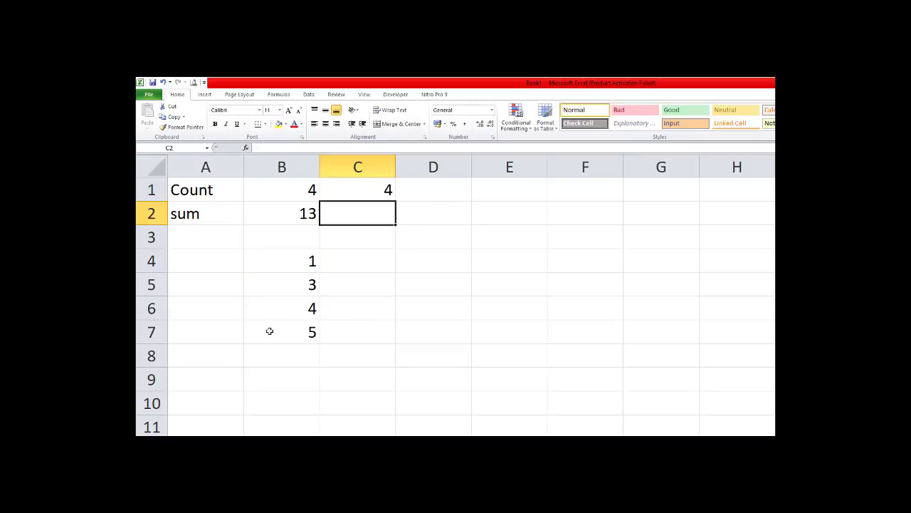
pyautogui.click(384, 189)
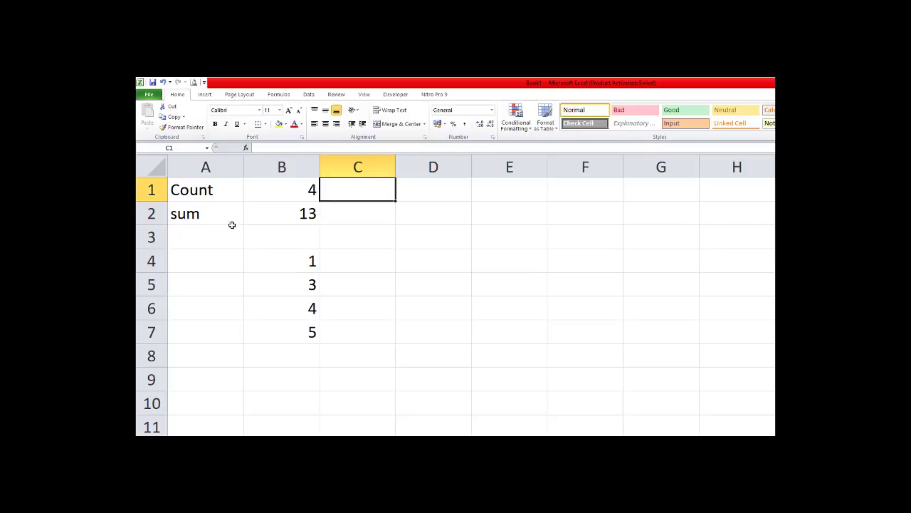
# Delete the sum label, both formulas and the sample values, keeping only the Count label in A1
pyautogui.moveTo(180, 215); pyautogui.dragTo(310, 328)
pyautogui.press('Delete')
pyautogui.press('Delete')
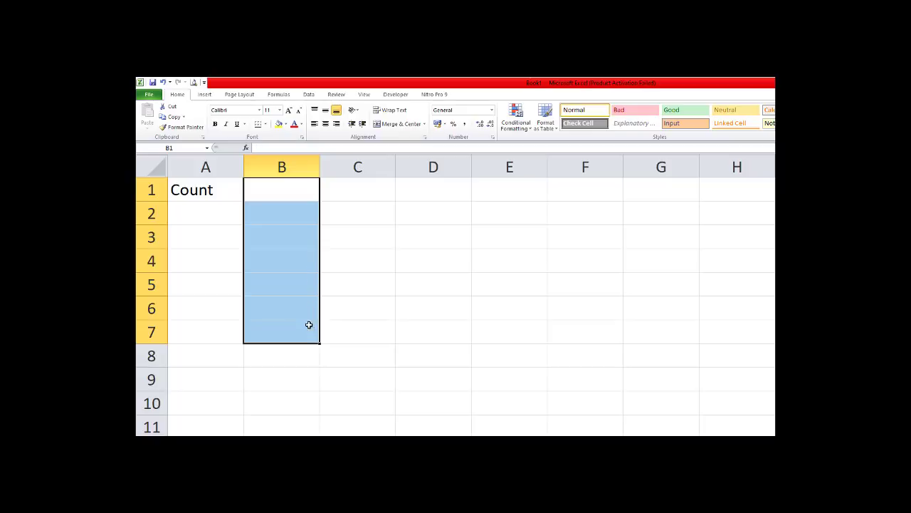
# Enter the headings counta, countif, countifs and countblank in cells B1 to E1
pyautogui.click(284, 197)
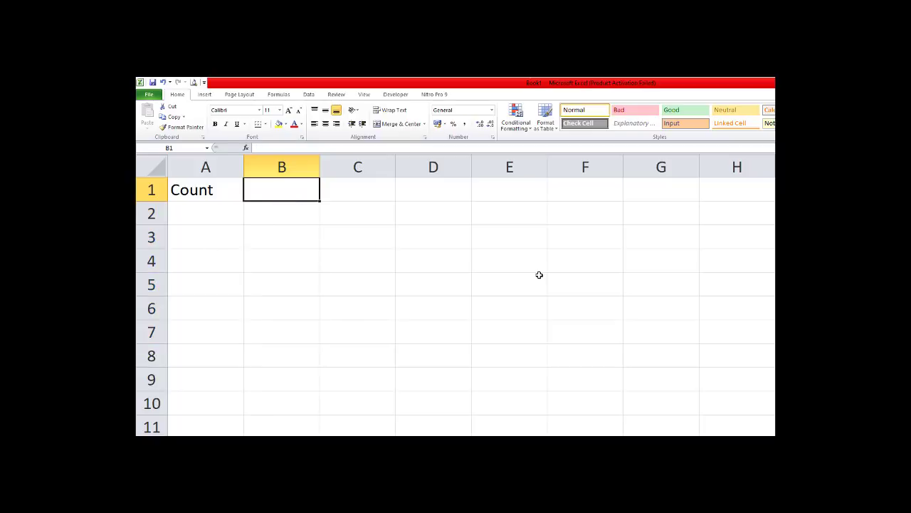
pyautogui.write('counta')
pyautogui.press('Tab')
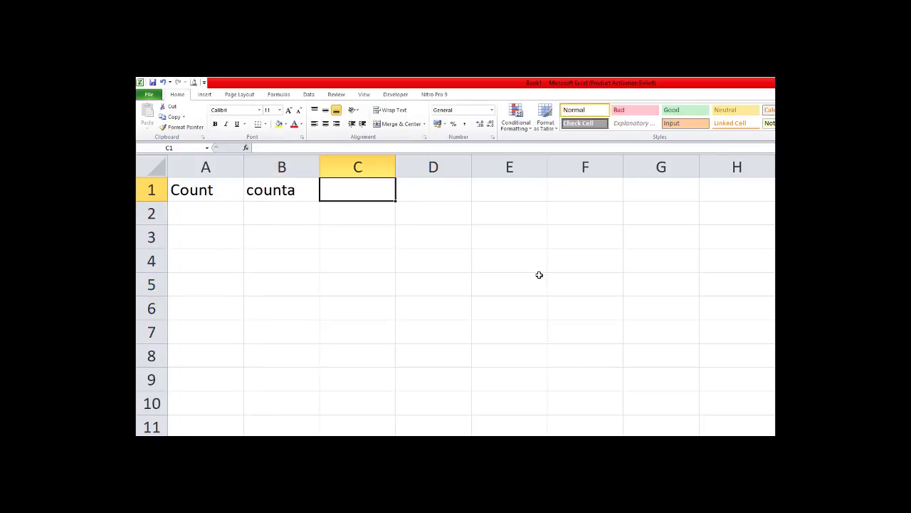
pyautogui.write('countif')
pyautogui.press('Tab')
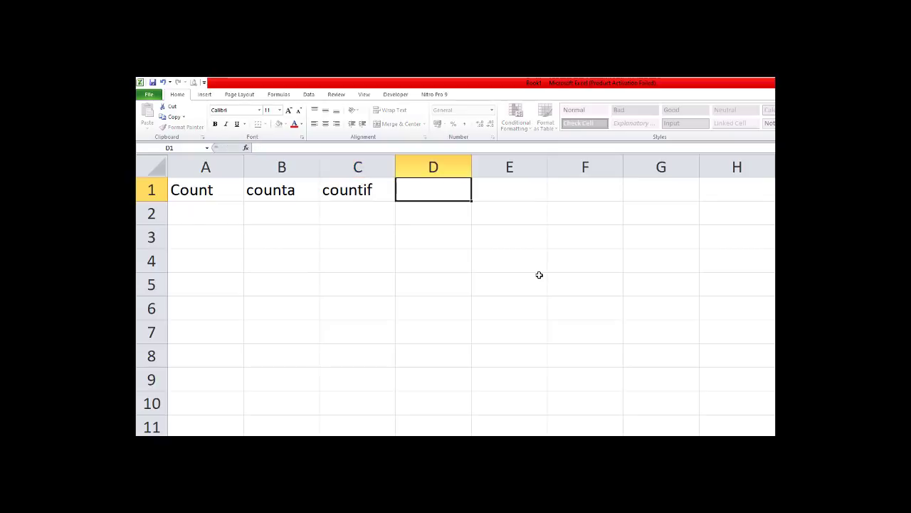
pyautogui.write('coun')
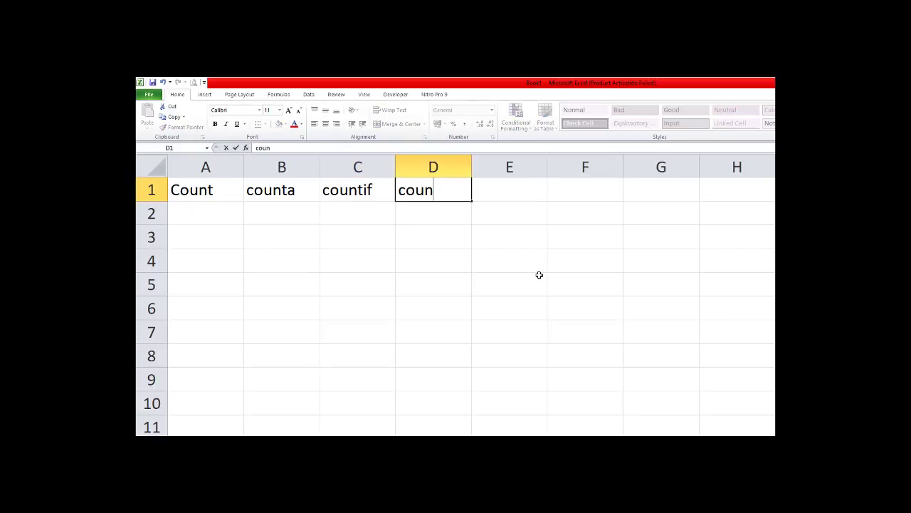
pyautogui.write('tifs')
pyautogui.press('Tab')
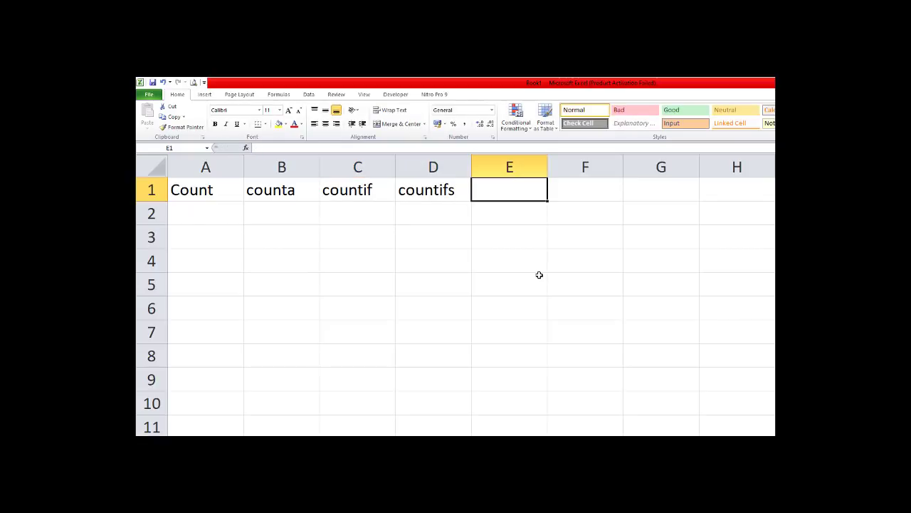
pyautogui.write('countblank')
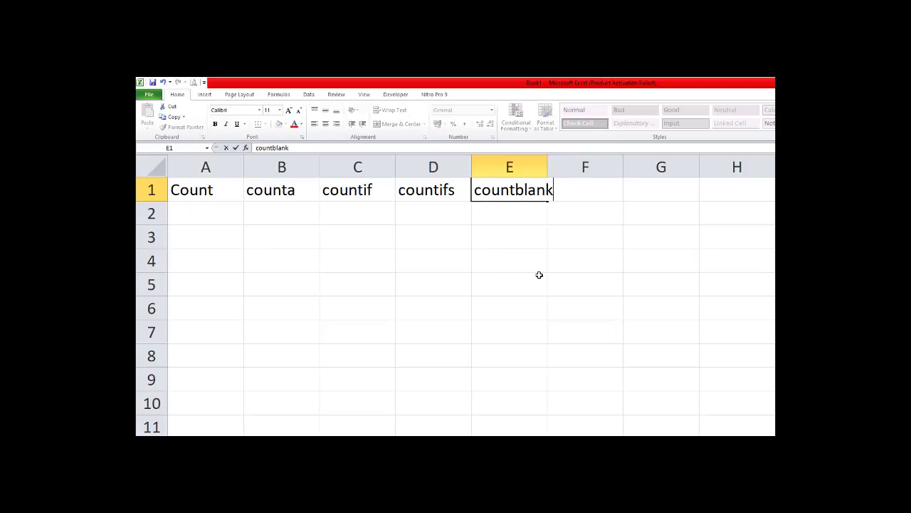
# Fill cells A2 to A6 under the Count heading with the sample values 1, 2, 3, empat and 5
pyautogui.press('Return')
pyautogui.press('Left')
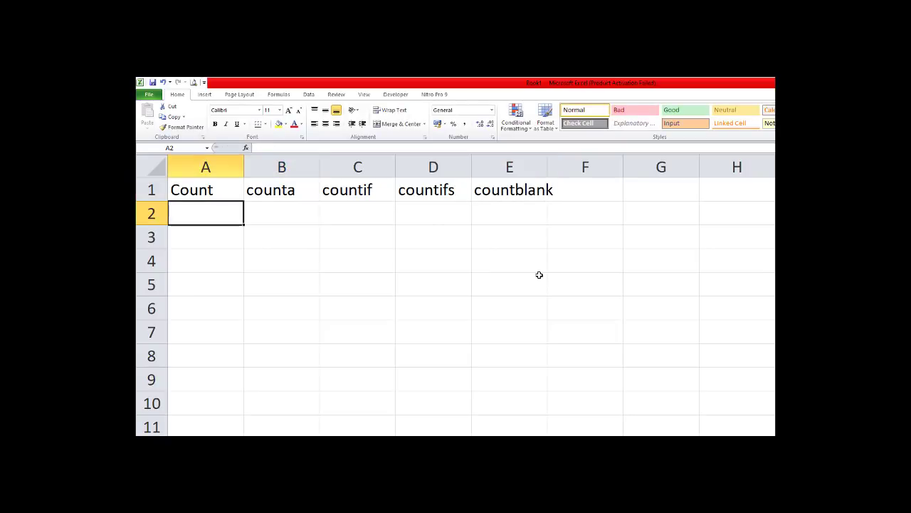
pyautogui.press('Up')
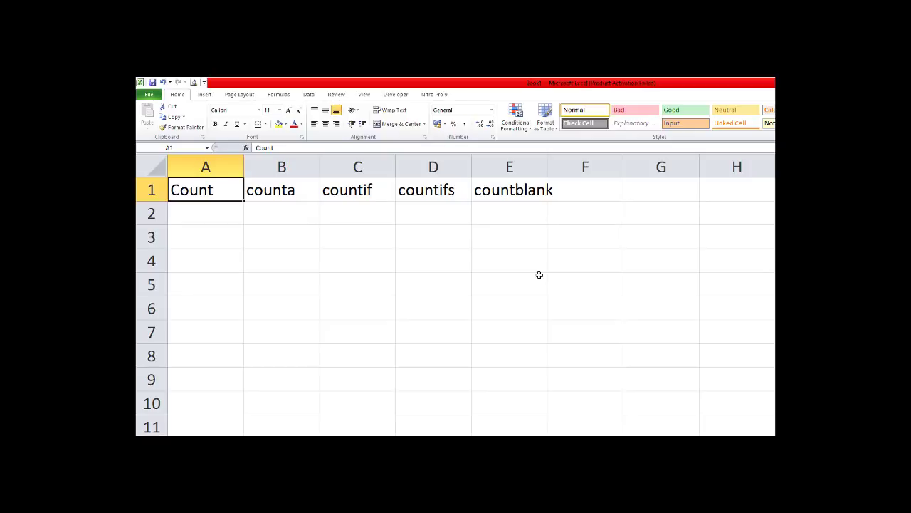
pyautogui.press('Down')
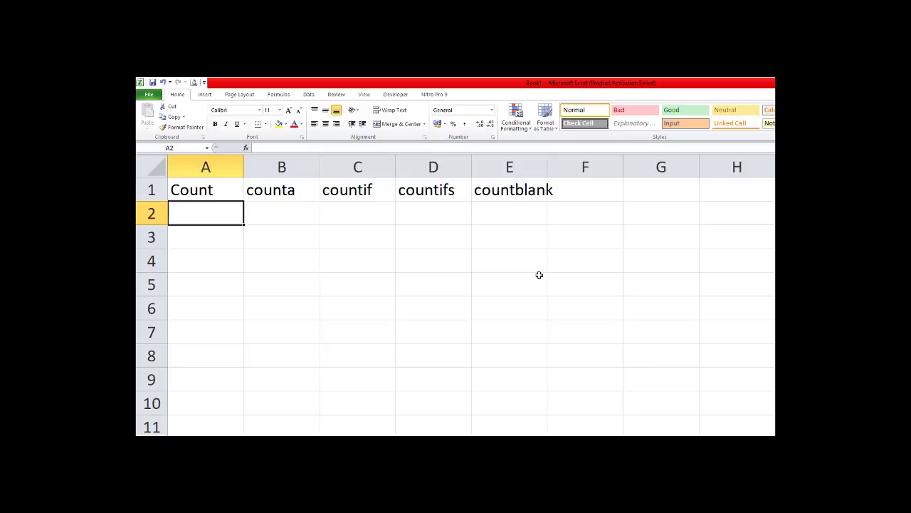
pyautogui.write('1')
pyautogui.press('Return')
pyautogui.write('2')
pyautogui.press('Return')
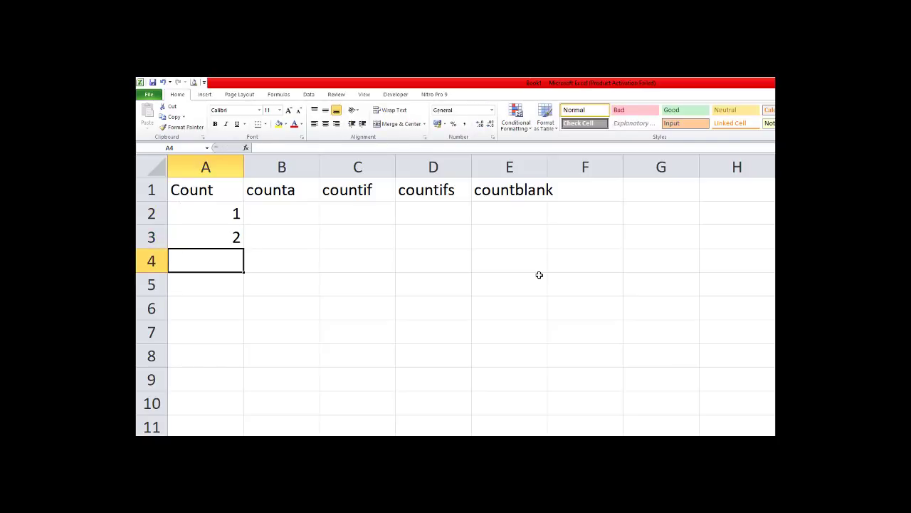
pyautogui.write('3')
pyautogui.press('Return')
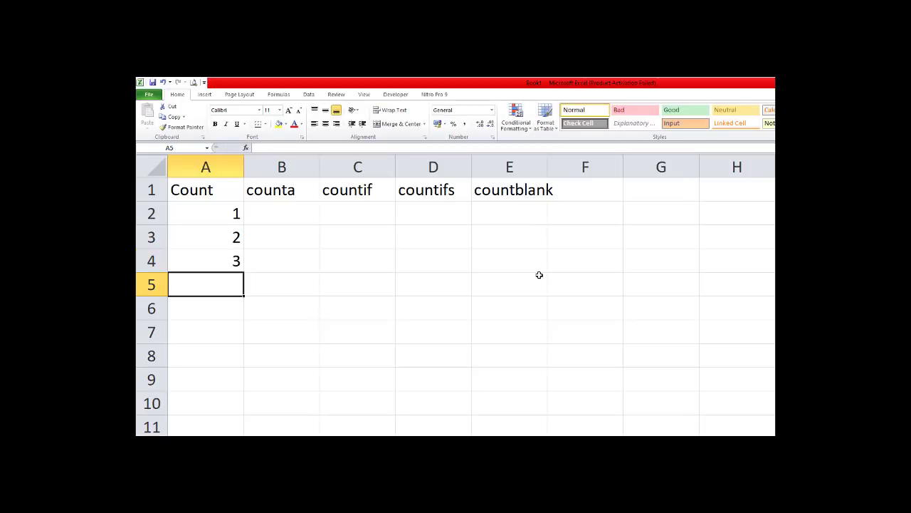
pyautogui.write('empat')
pyautogui.press('Return')
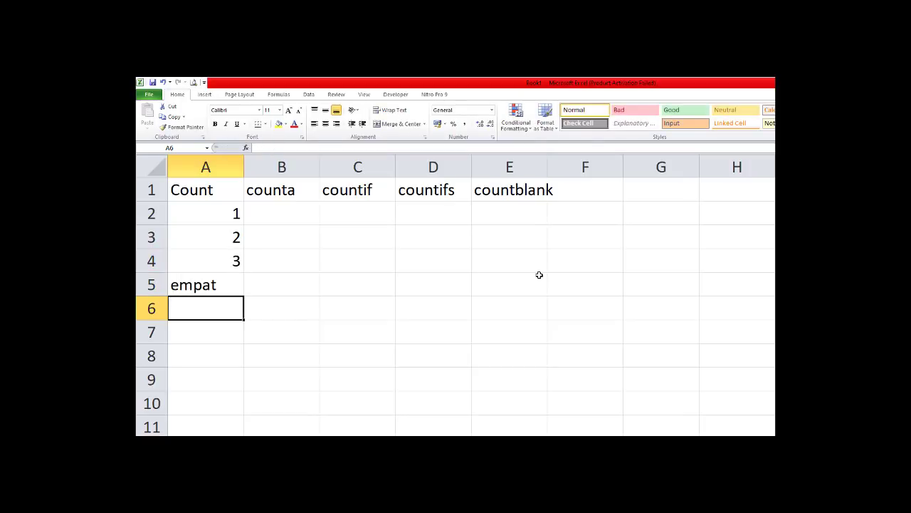
pyautogui.write('5')
pyautogui.press('Return')
pyautogui.press('Return')
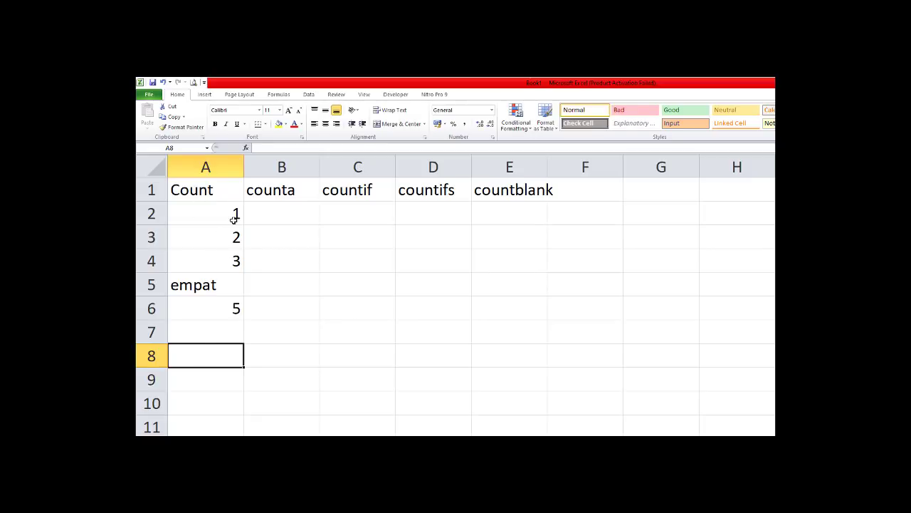
# Examine the sample values in A2:A6, distinguishing the numeric cells from the text cell A5
pyautogui.moveTo(228, 213); pyautogui.dragTo(226, 301)
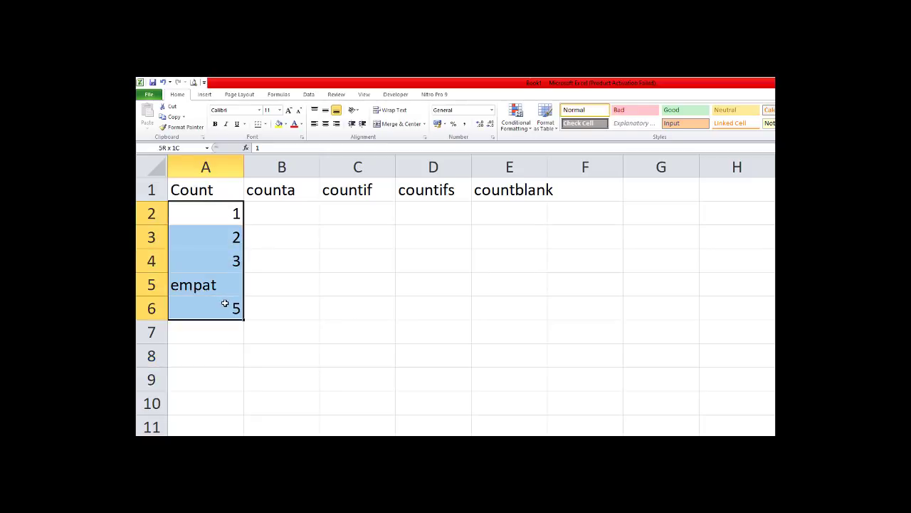
pyautogui.click(218, 335)
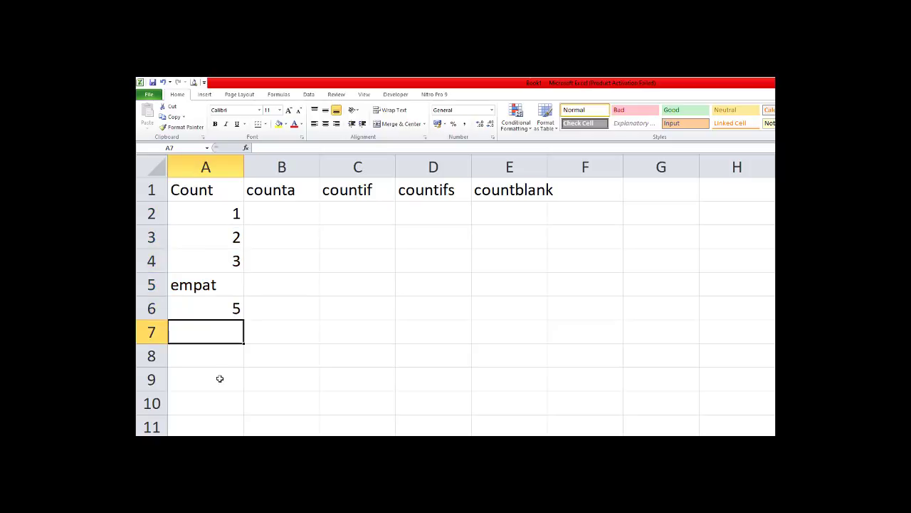
pyautogui.click(191, 284)
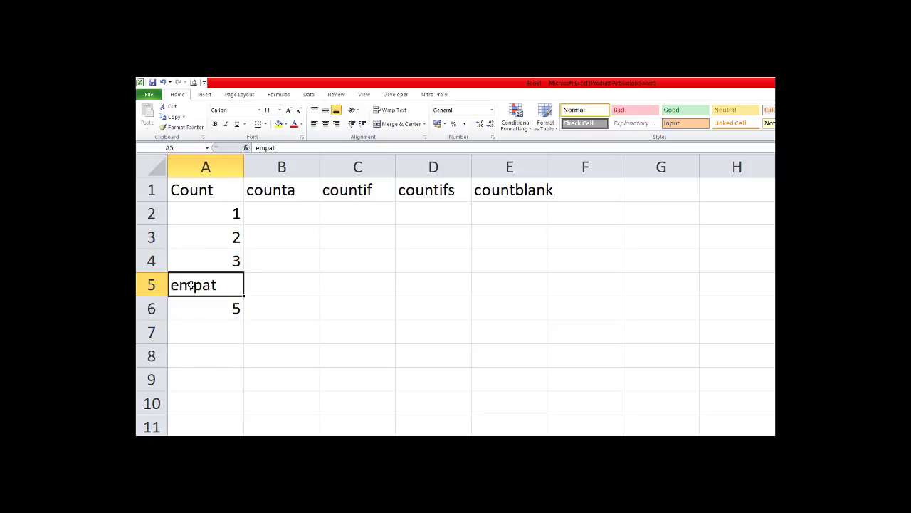
pyautogui.click(230, 213)
pyautogui.click(232, 239)
pyautogui.click(232, 266)
pyautogui.click(226, 308)
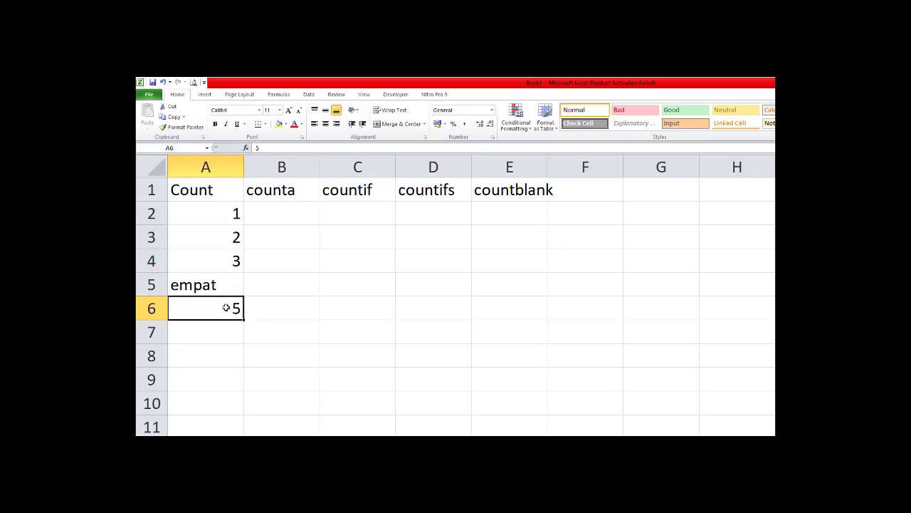
pyautogui.click(191, 356)
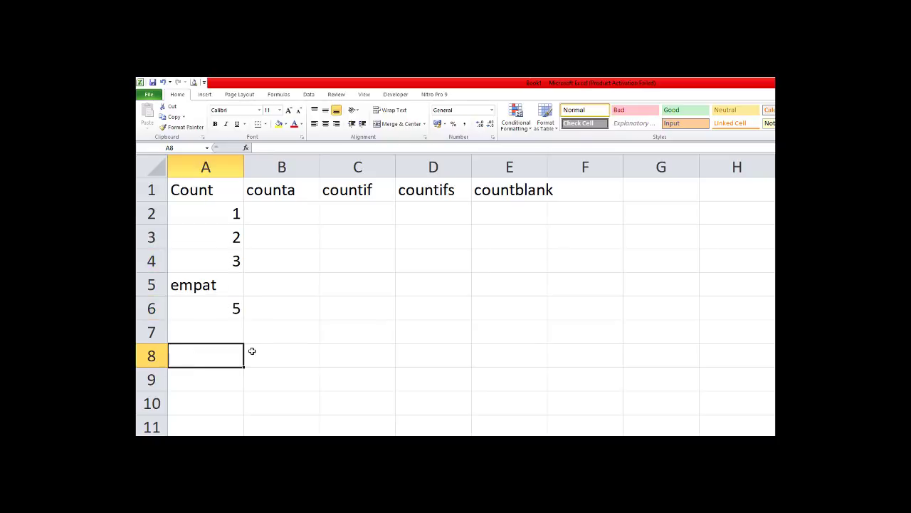
pyautogui.click(198, 287)
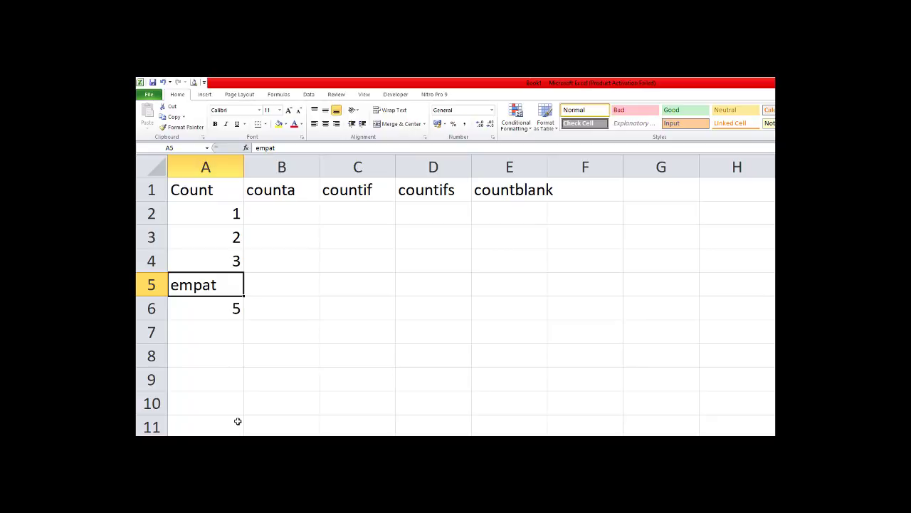
# Count the numeric cells of the Count column with the formula =count(A2:A6) in A8
pyautogui.press('Down')
pyautogui.press('Down')
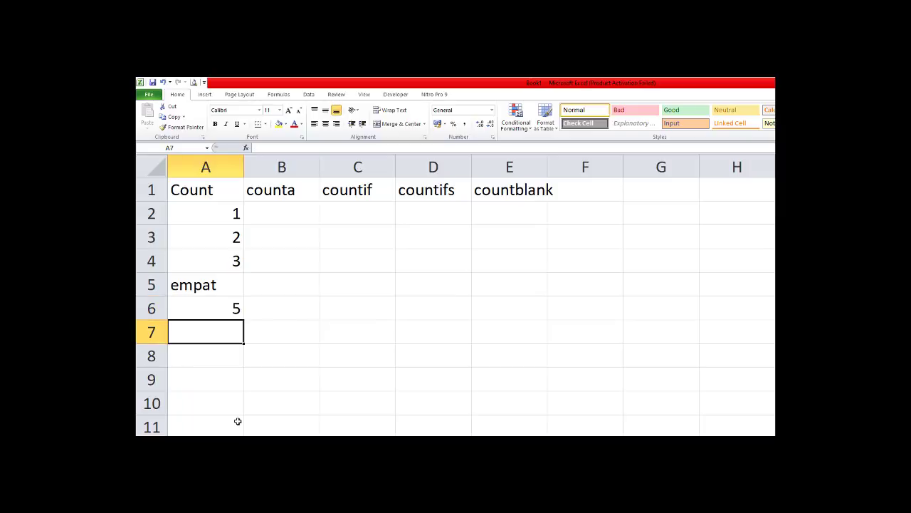
pyautogui.press('Up')
pyautogui.press('Down')
pyautogui.press('Down')
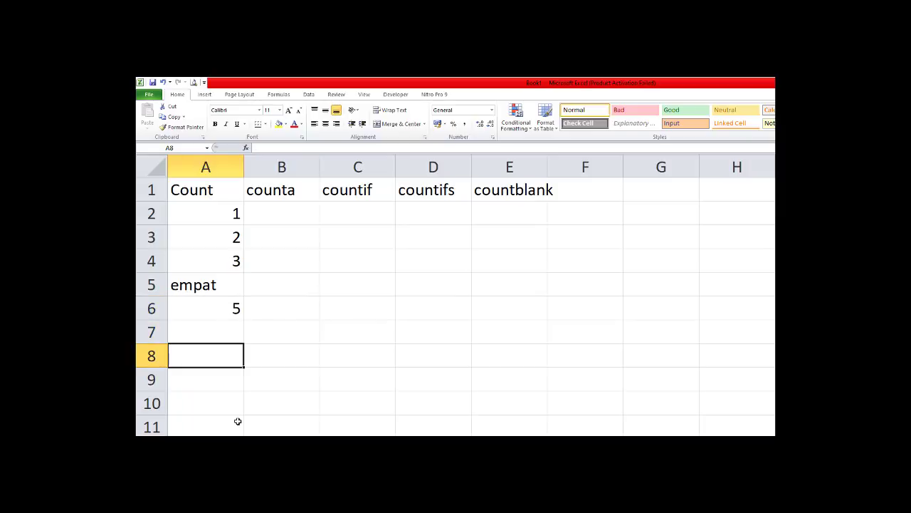
pyautogui.write('=cou')
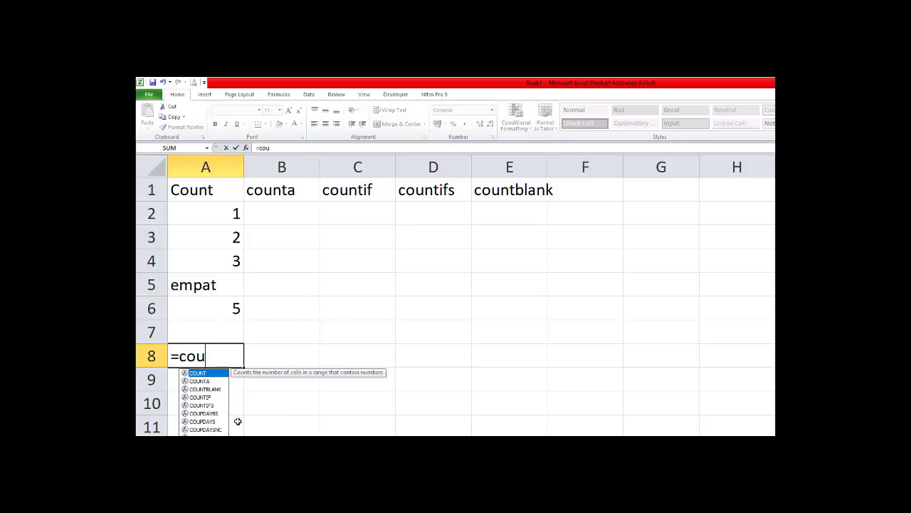
pyautogui.write('nt(')
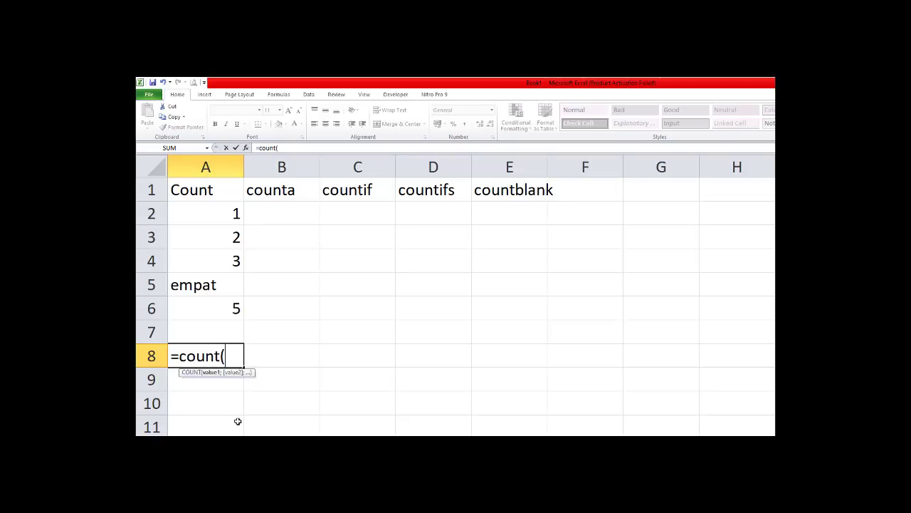
pyautogui.moveTo(225, 209); pyautogui.dragTo(225, 306)
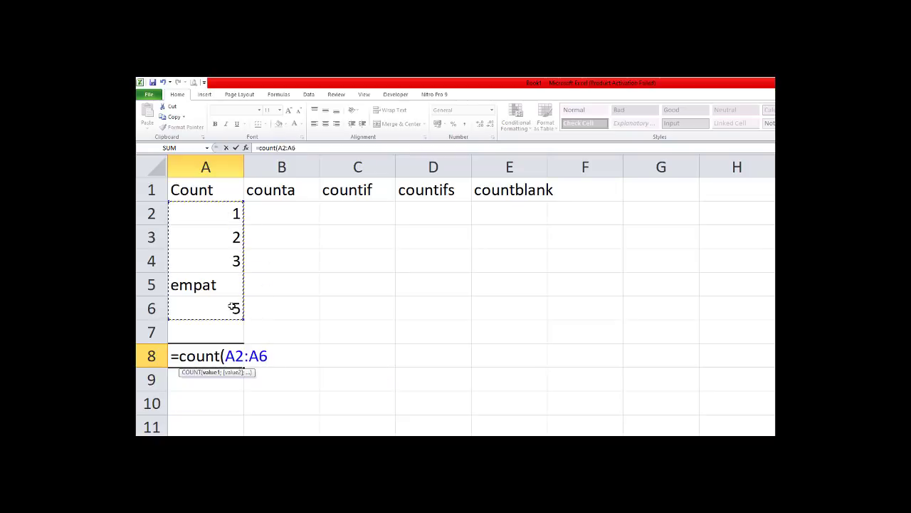
pyautogui.write(')')
pyautogui.press('Return')
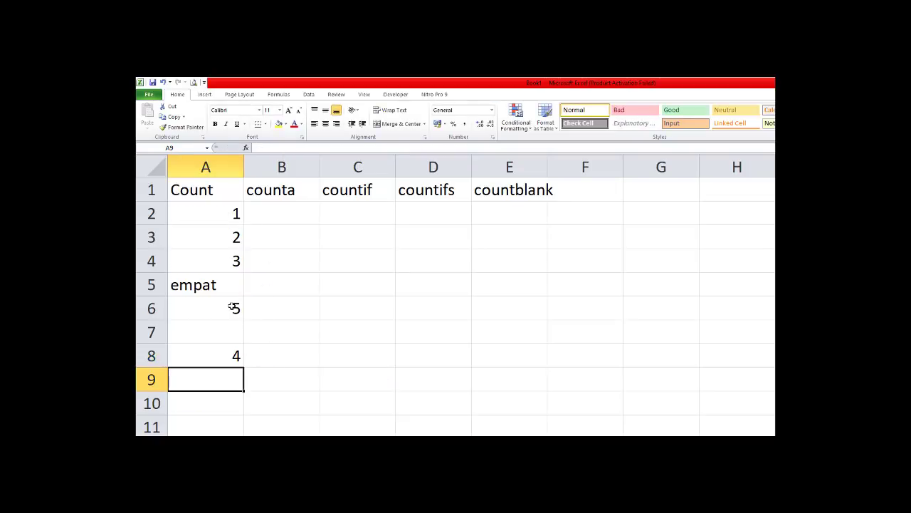
# Delete the text empat from A5 to test its effect on the count in A8, and undo the deletion
pyautogui.press('Up')
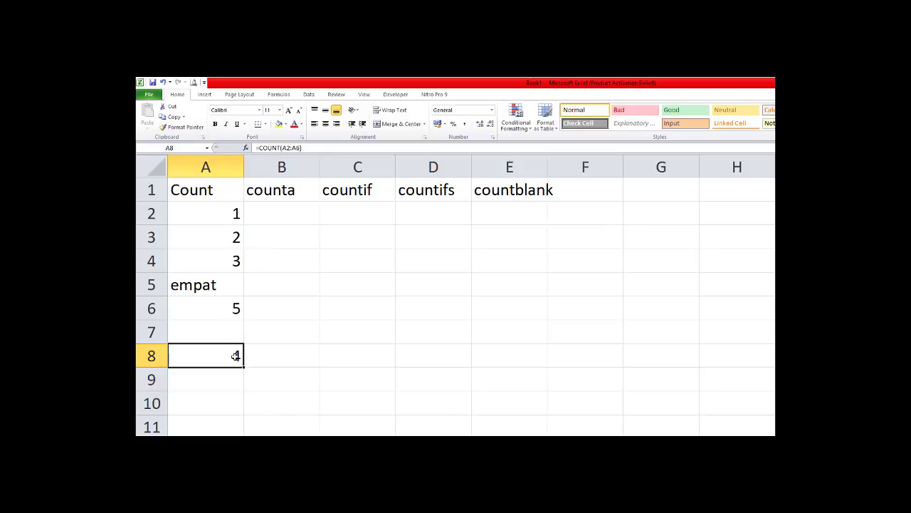
pyautogui.click(220, 307)
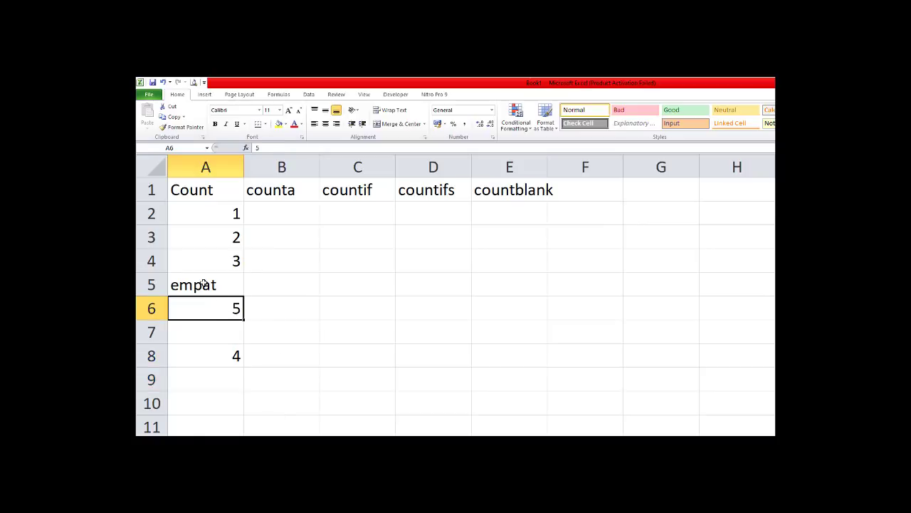
pyautogui.click(203, 283)
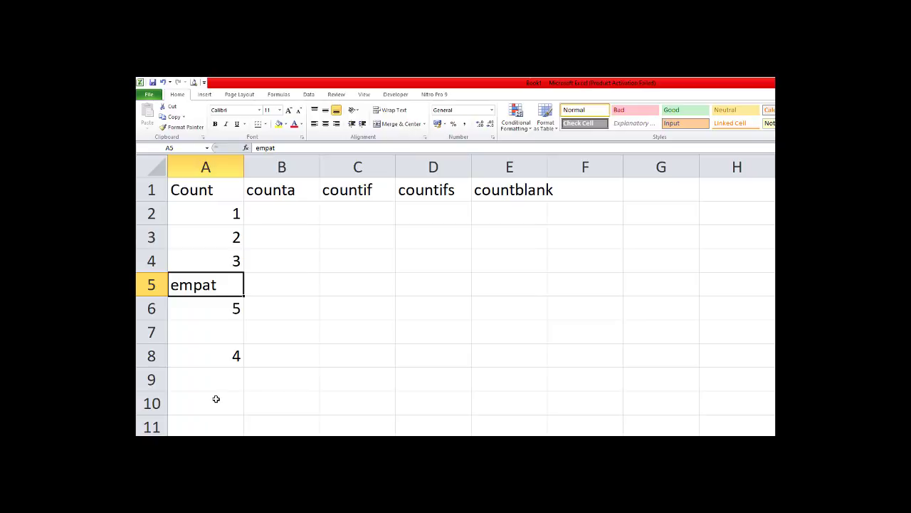
pyautogui.press('Delete')
pyautogui.click(232, 354)
pyautogui.hotkey('ctrl', 'z')
# Delete the number 3 from A4 and check the count formula in A8
pyautogui.click(215, 264)
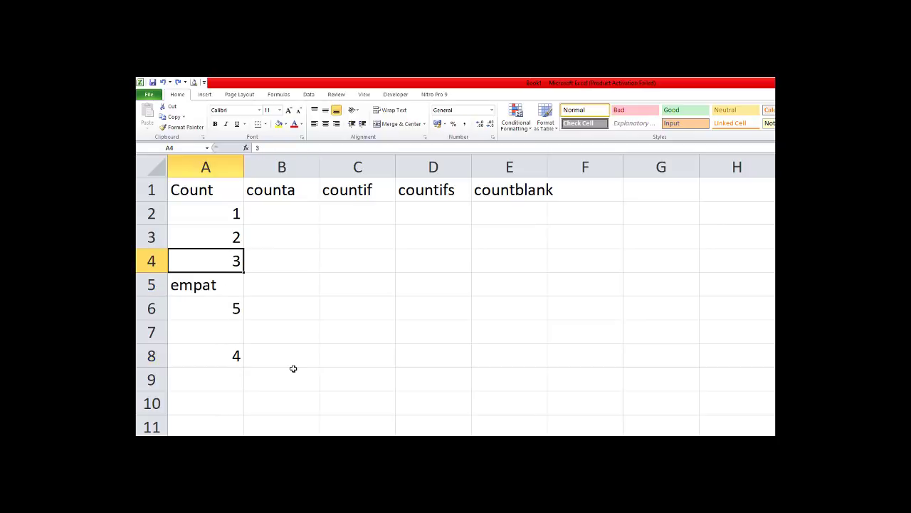
pyautogui.press('Delete')
pyautogui.click(237, 356)
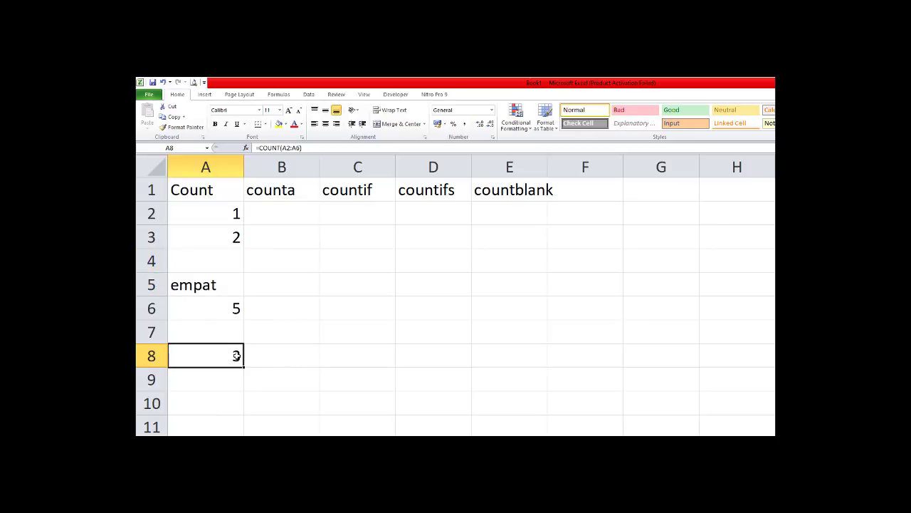
# Review the Count heading and its range A2:A6, and compare the numbers in A2 and A3 with the empty counta column
pyautogui.click(210, 191)
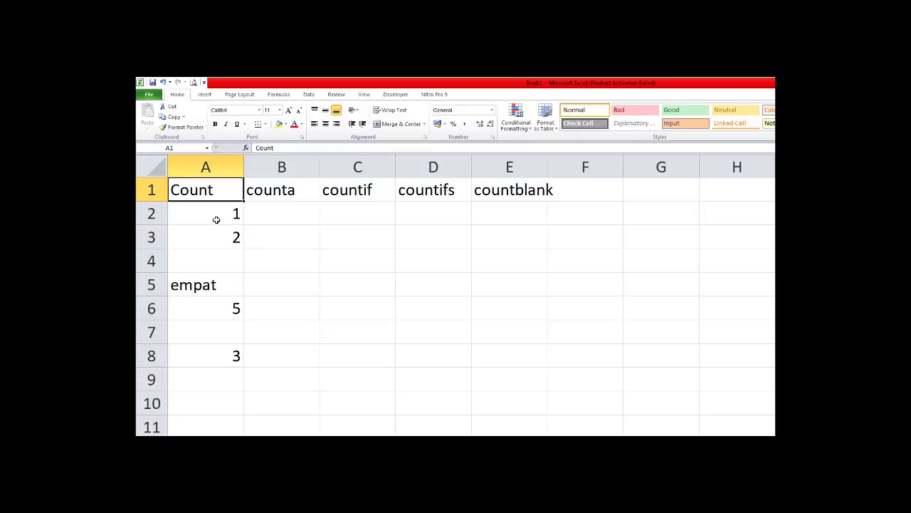
pyautogui.moveTo(213, 216); pyautogui.dragTo(218, 309)
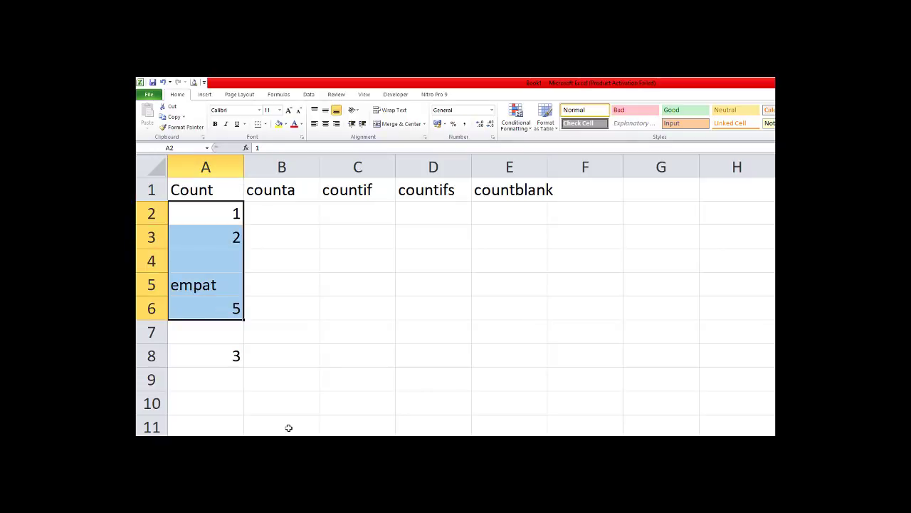
pyautogui.click(288, 428)
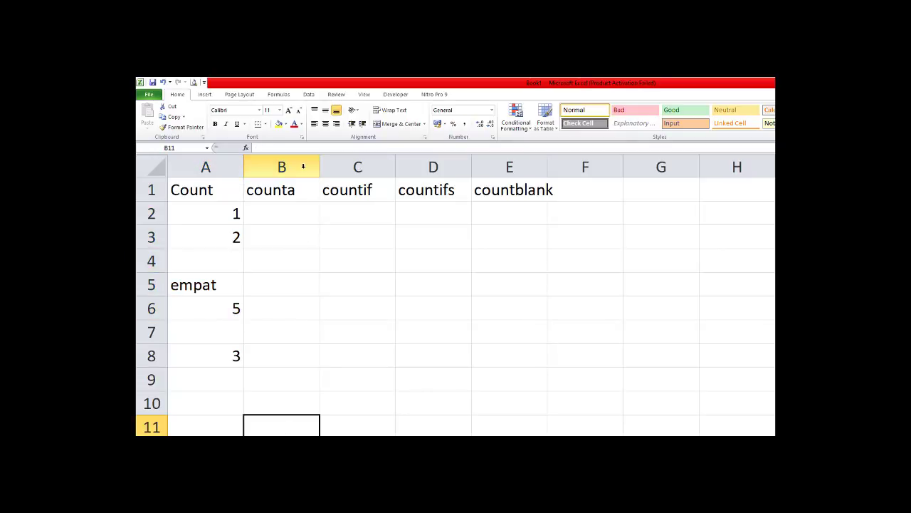
pyautogui.click(298, 214)
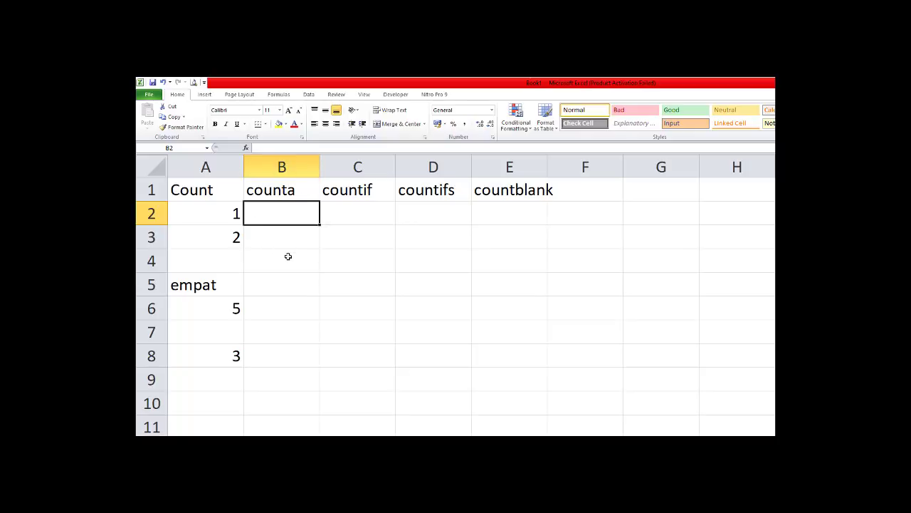
pyautogui.click(224, 214)
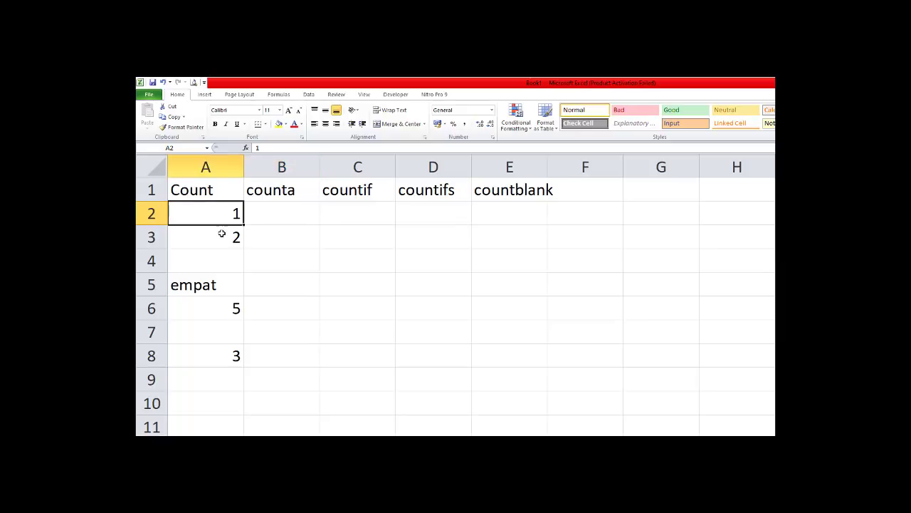
pyautogui.click(221, 234)
pyautogui.click(220, 220)
pyautogui.click(221, 235)
# Fill cells B2 to B6 under the counta heading with the sample values 1, dua, tiga, 4 and 5
pyautogui.click(284, 218)
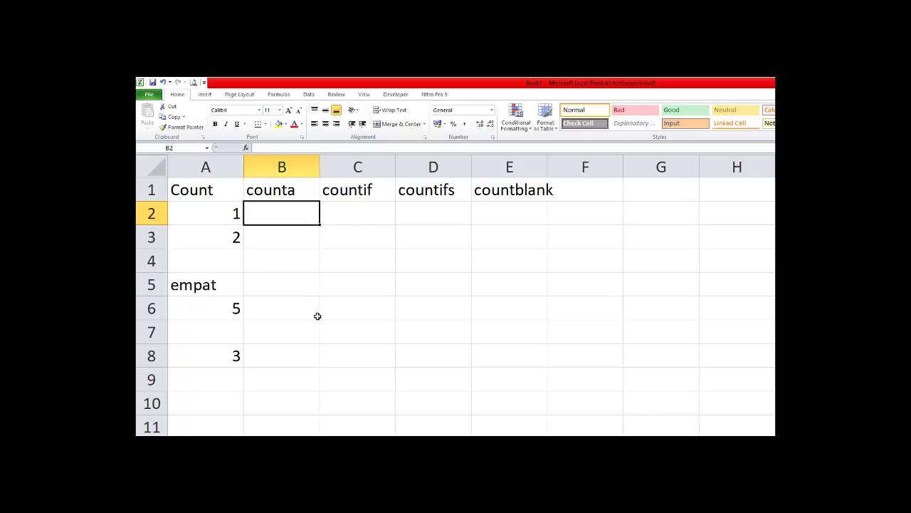
pyautogui.write('1')
pyautogui.press('Return')
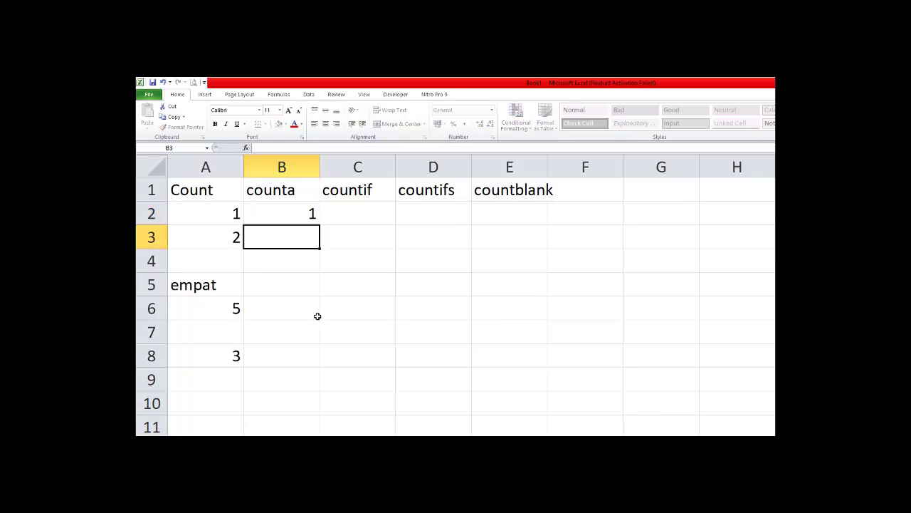
pyautogui.write('dua')
pyautogui.press('Return')
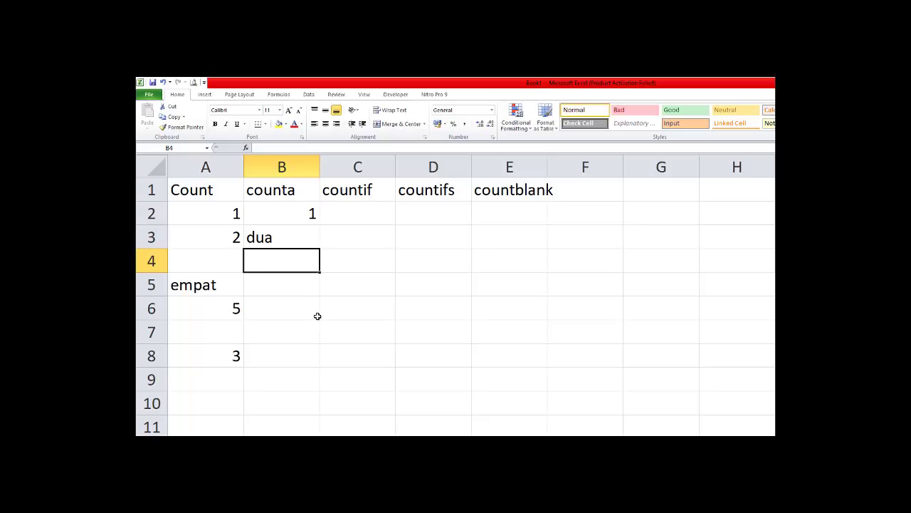
pyautogui.write('tia')
pyautogui.press('BackSpace')
pyautogui.write('ga')
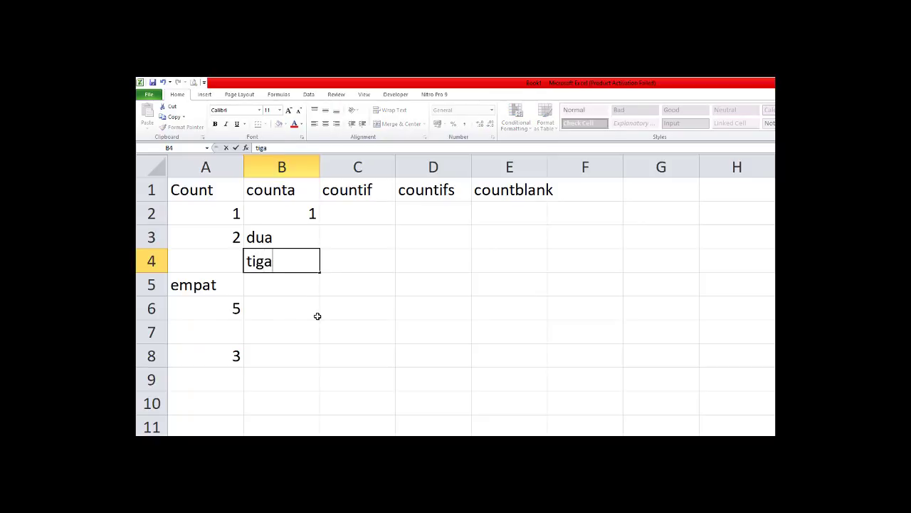
pyautogui.press('Return')
pyautogui.write('4')
pyautogui.press('Return')
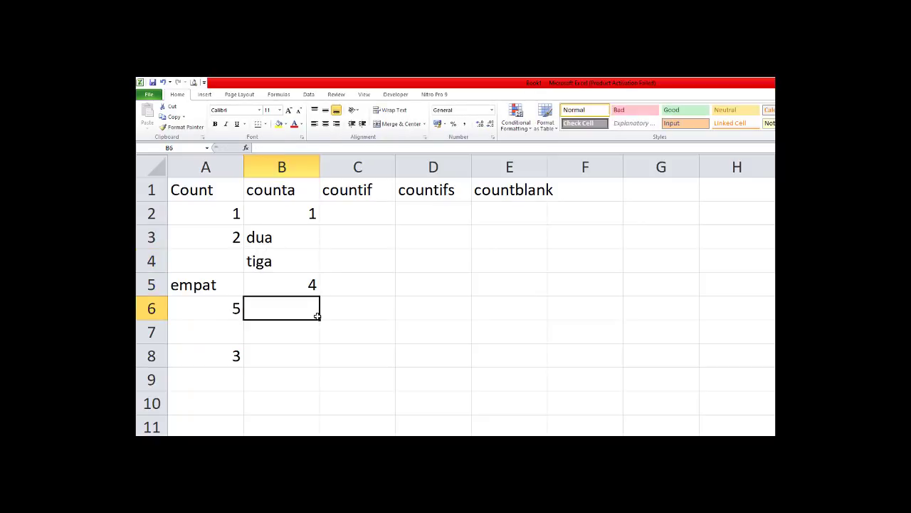
pyautogui.write('5')
pyautogui.press('Return')
pyautogui.press('Return')
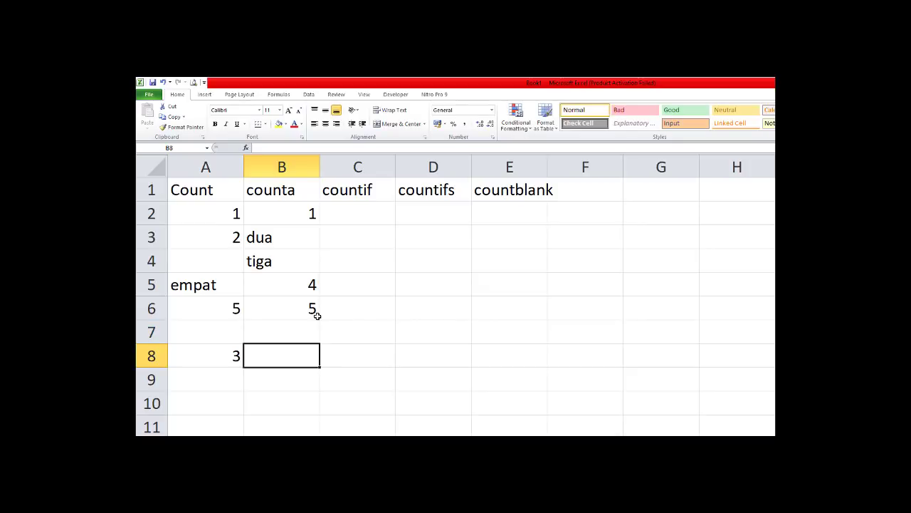
# Count the non-empty cells of the counta column with =COUNTA(B2:B6) in B8, and compare it with the count in A8
pyautogui.write('=counta(')
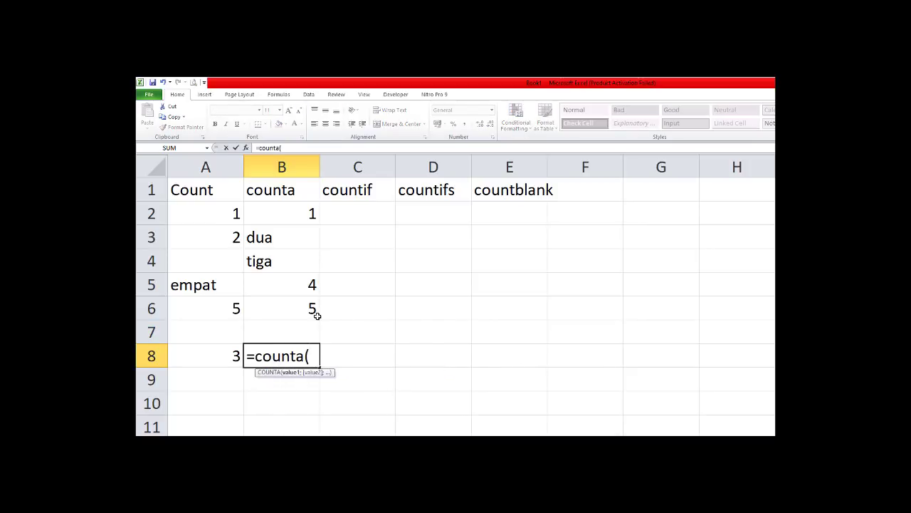
pyautogui.moveTo(294, 211); pyautogui.dragTo(299, 299)
pyautogui.write(')')
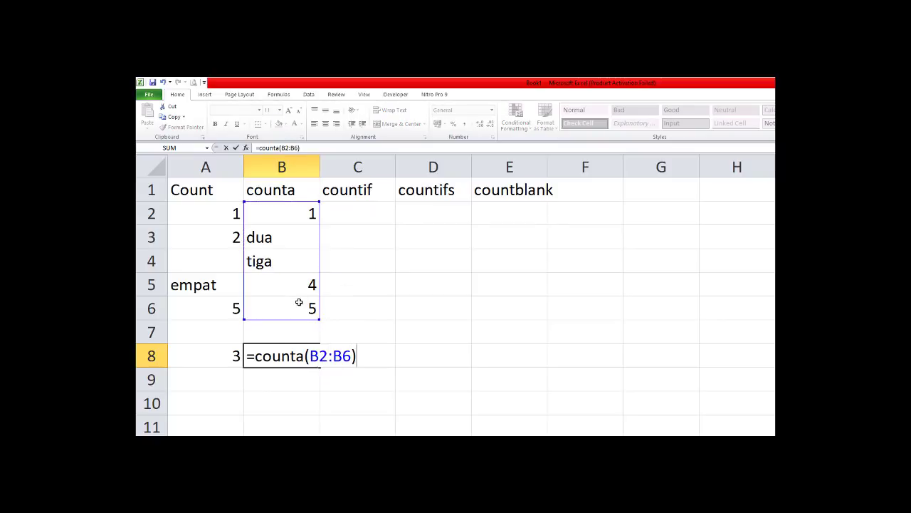
pyautogui.press('Return')
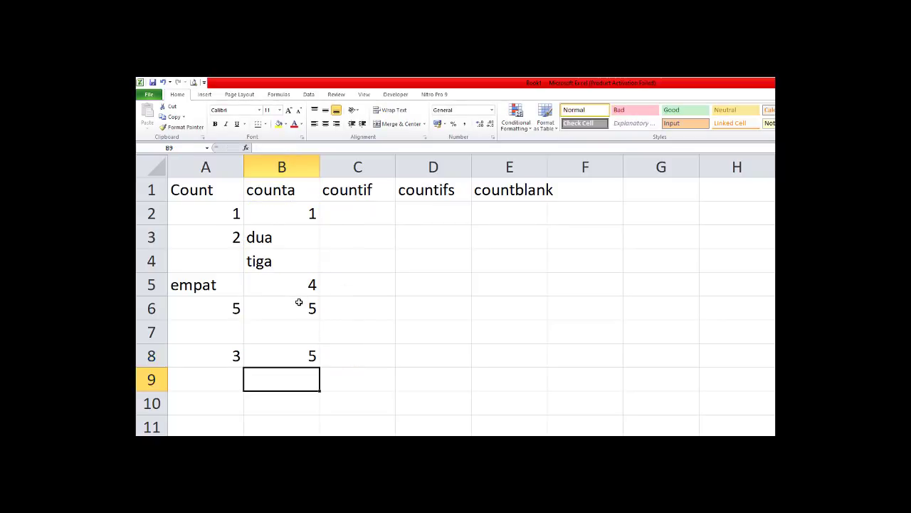
pyautogui.press('Up')
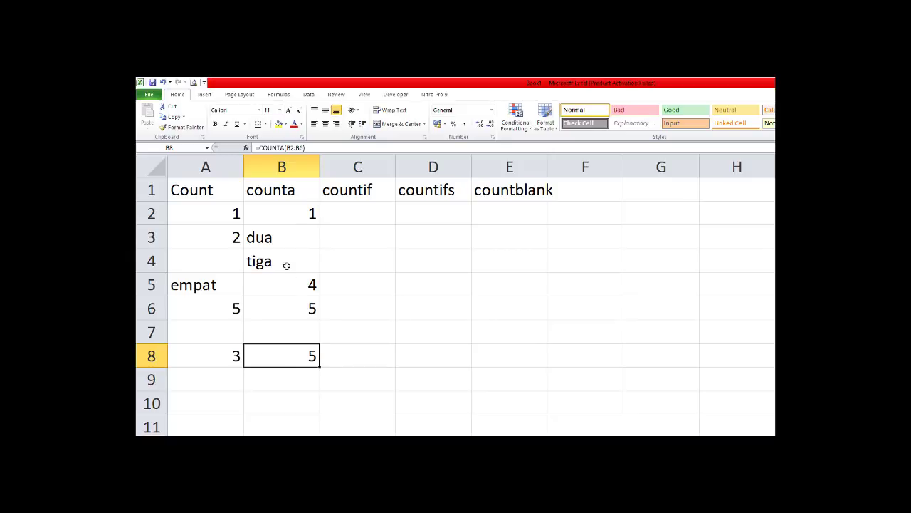
pyautogui.click(280, 239)
pyautogui.click(297, 358)
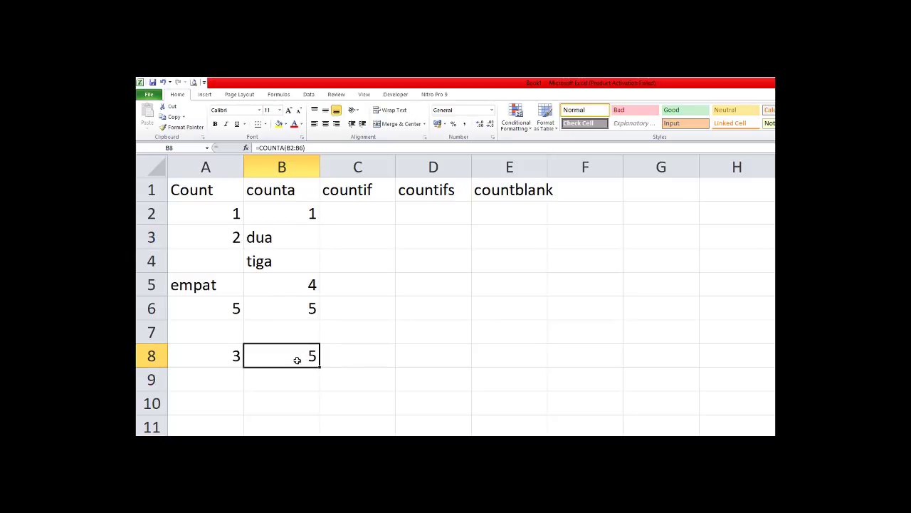
pyautogui.click(229, 359)
pyautogui.click(275, 358)
# Highlight the Count and counta headings in A1 and B1 with a yellow fill
pyautogui.click(199, 190)
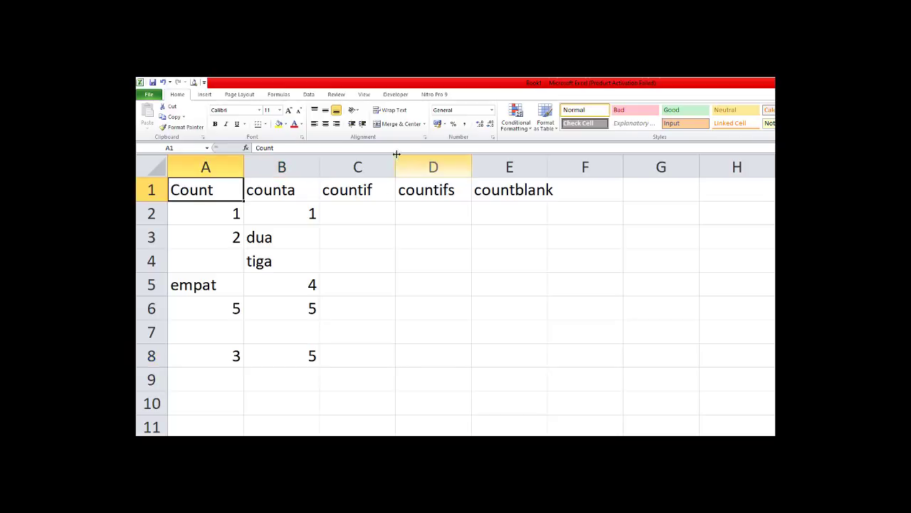
pyautogui.click(278, 123)
pyautogui.click(282, 191)
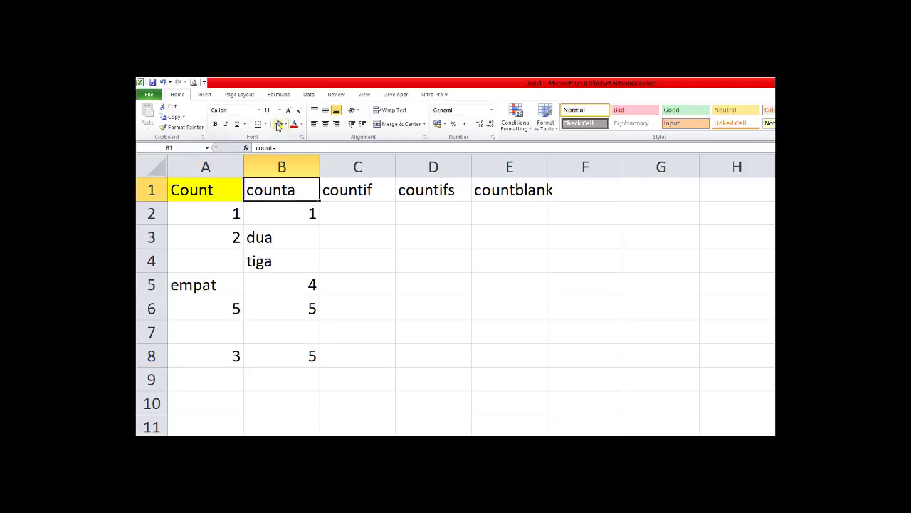
pyautogui.click(278, 123)
pyautogui.click(364, 218)
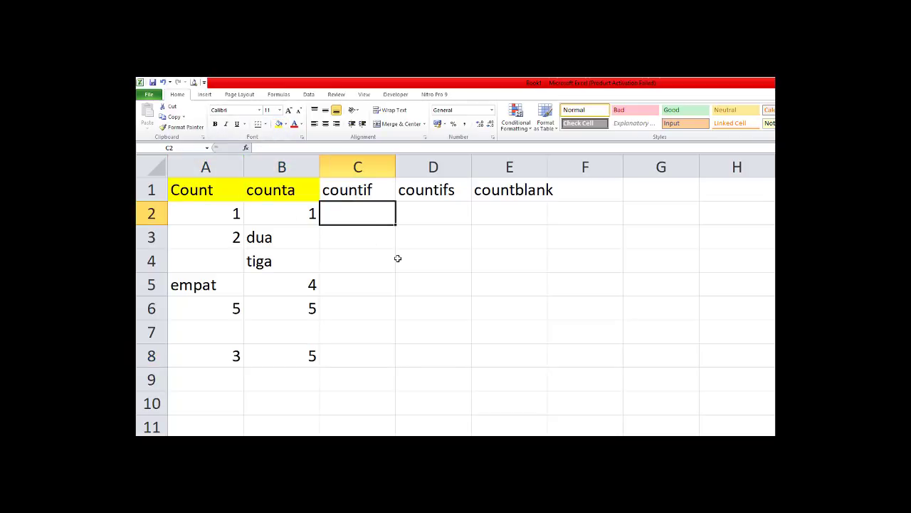
pyautogui.click(357, 188)
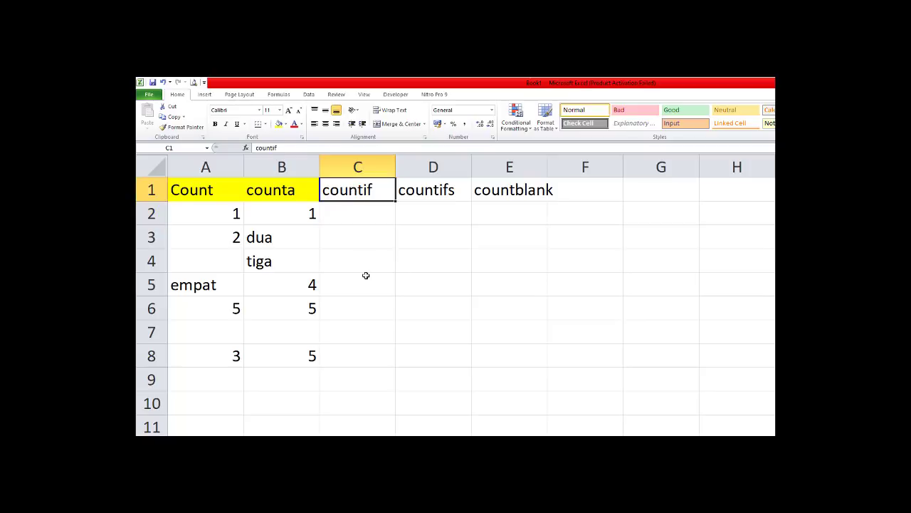
pyautogui.click(675, 192)
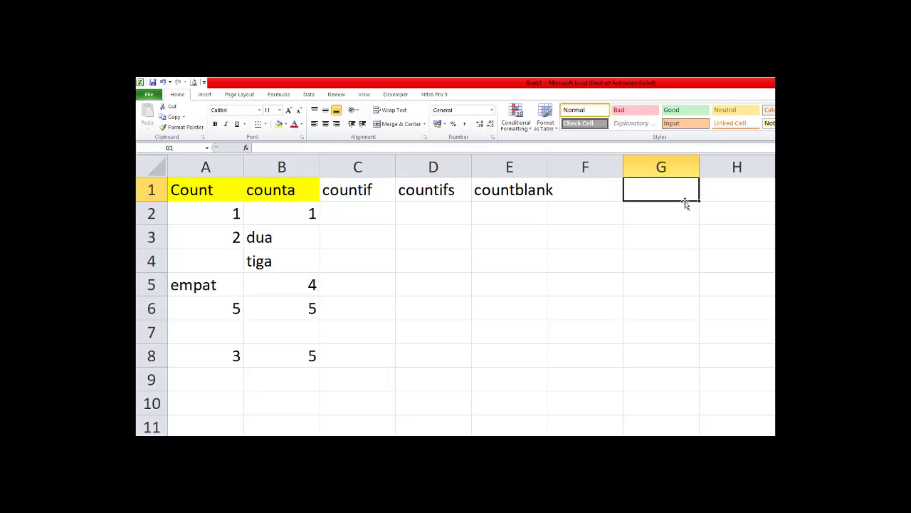
# Enter the sample value jeruk in C2 under the countif heading, without a stray backslash
pyautogui.click(341, 215)
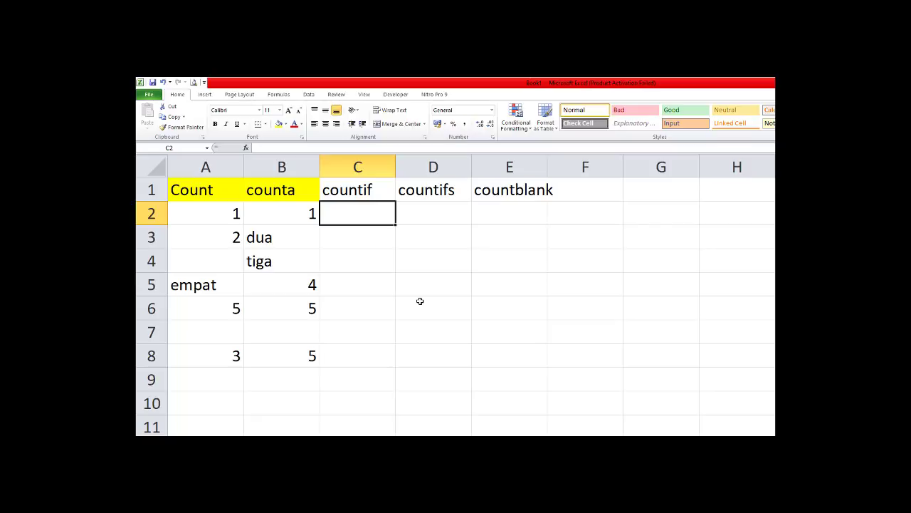
pyautogui.write('jeruk\\')
pyautogui.press('Return')
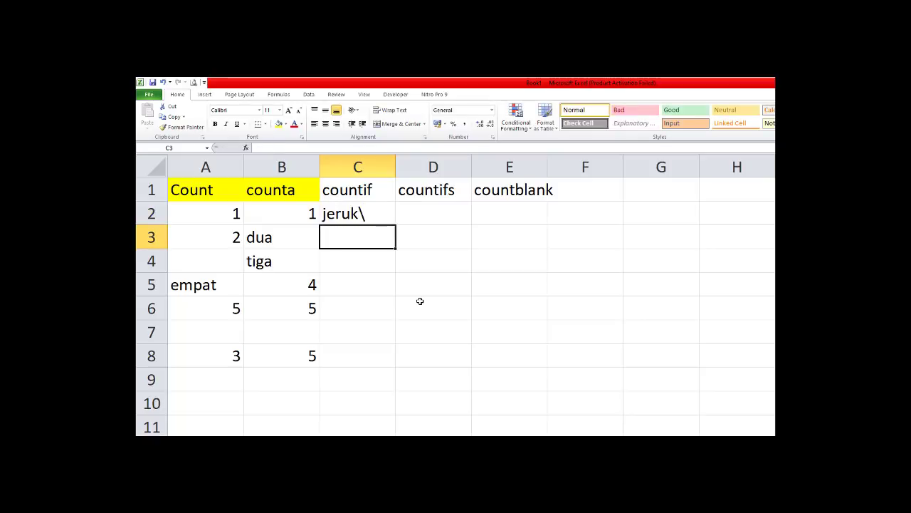
pyautogui.press('Up')
pyautogui.press('F2')
pyautogui.press('BackSpace')
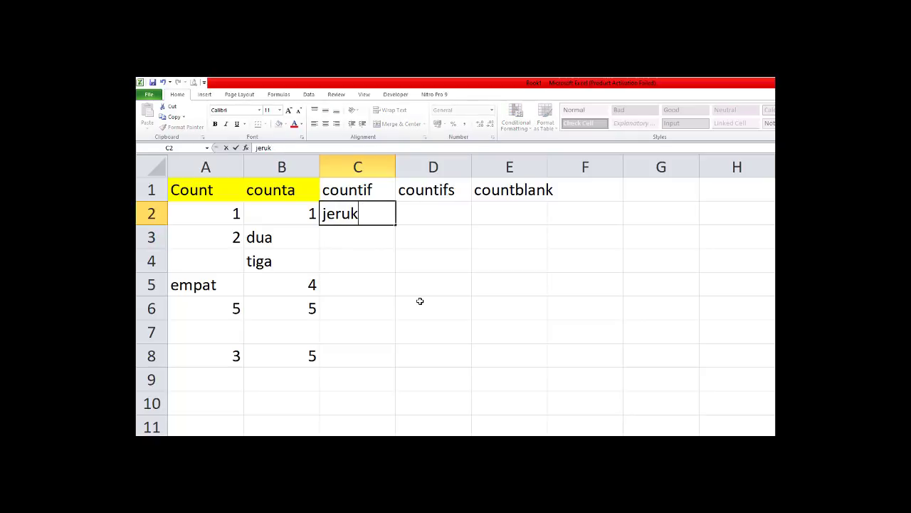
pyautogui.press('Return')
# Fill cells C3 to C6 of the countif column with mangga, apel, jeruk and jeruk
pyautogui.write('mangga')
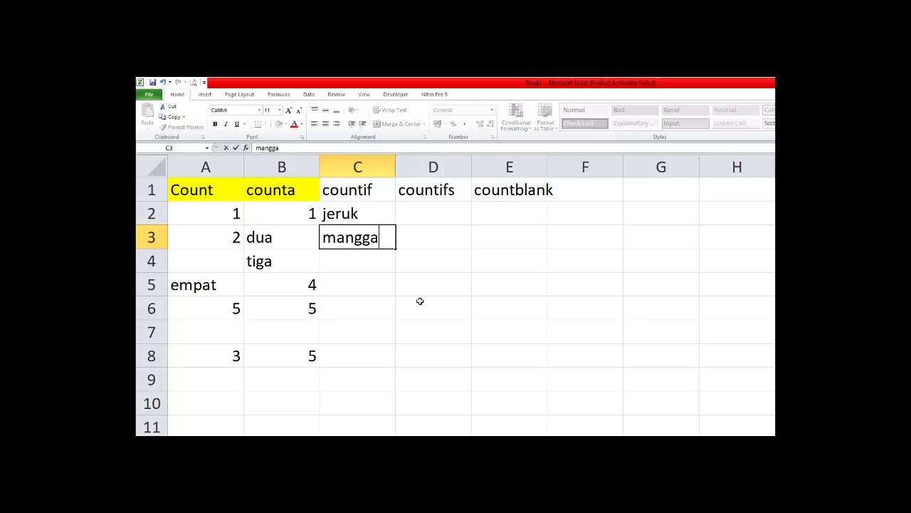
pyautogui.press('Return')
pyautogui.write('ap')
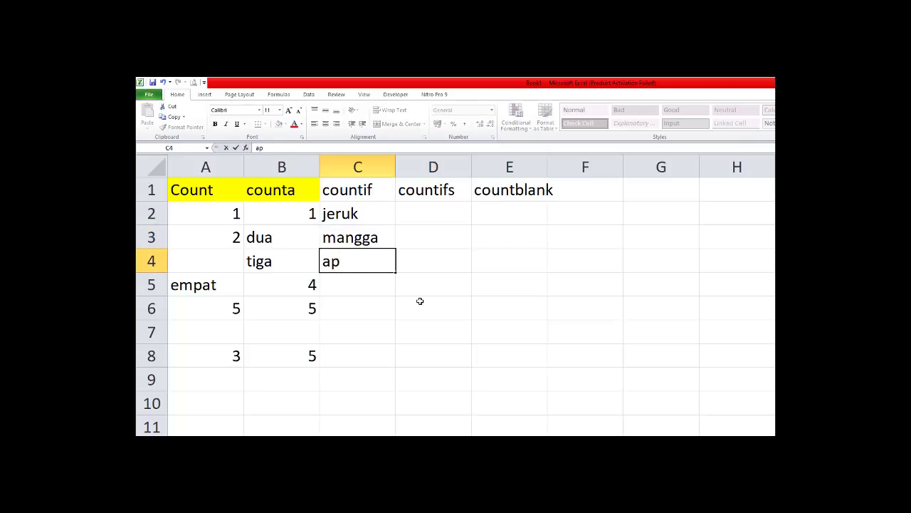
pyautogui.write('el')
pyautogui.press('Return')
pyautogui.write('jeru')
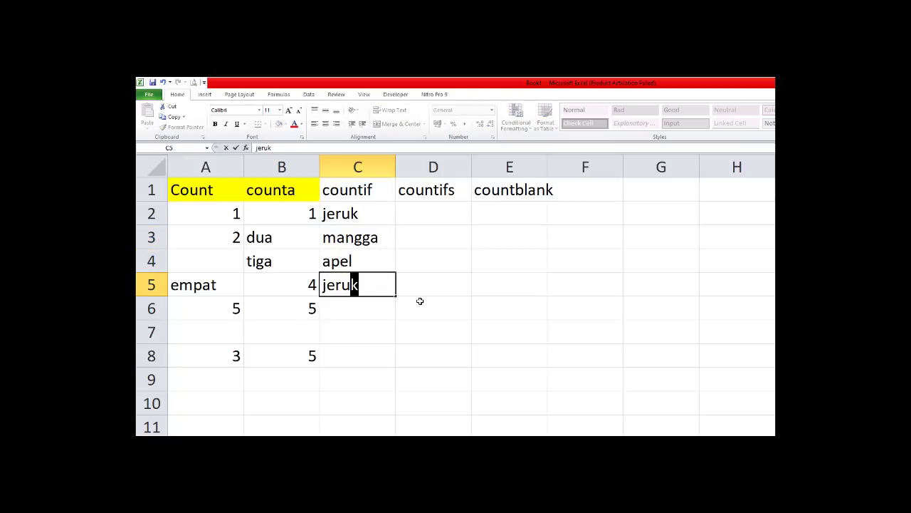
pyautogui.write('k')
pyautogui.press('Return')
pyautogui.write('jerukl')
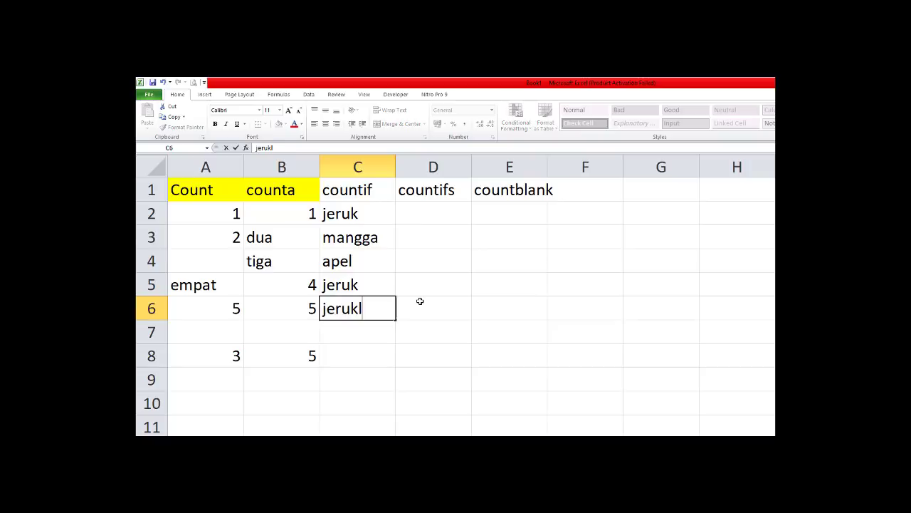
pyautogui.press('BackSpace')
pyautogui.press('Return')
# Count the jeruk entries with =COUNTIF(C2:C6;"jeruk") in C8, using the quoted text as the criterion instead of a cell reference
pyautogui.press('Return')
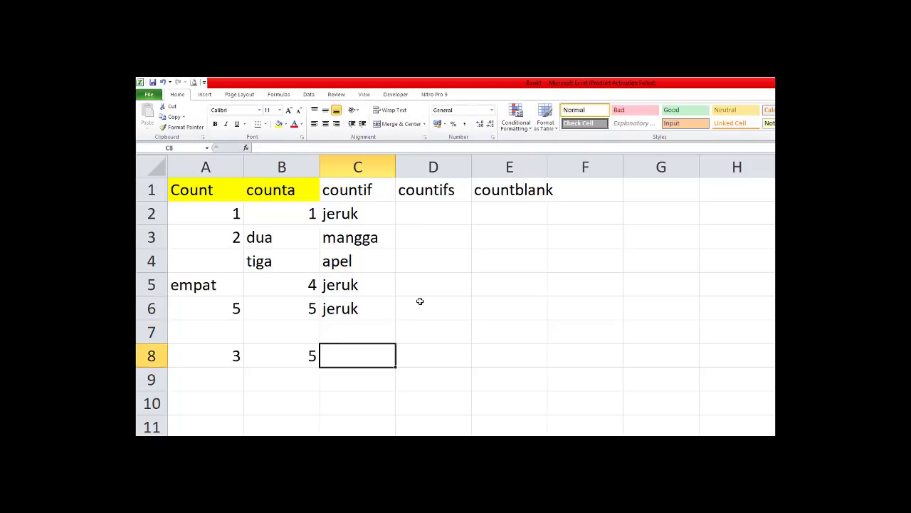
pyautogui.write('=cou')
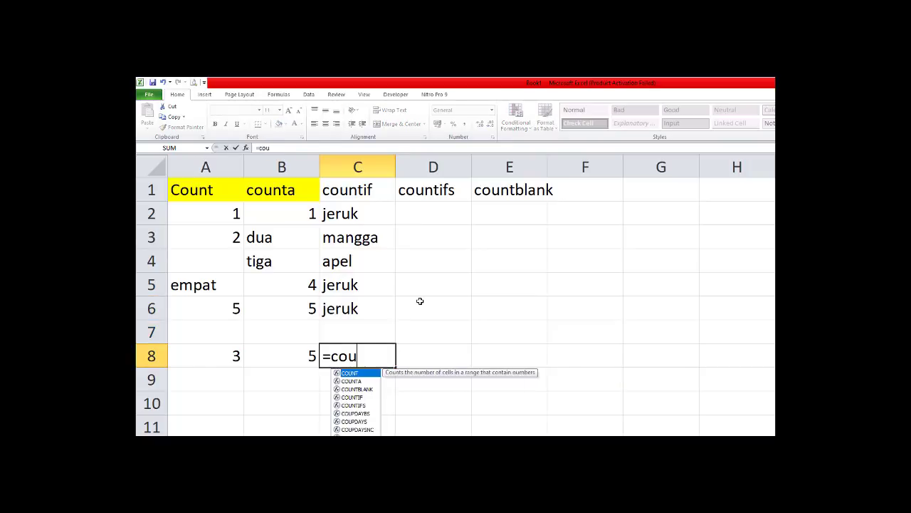
pyautogui.write('ntif(')
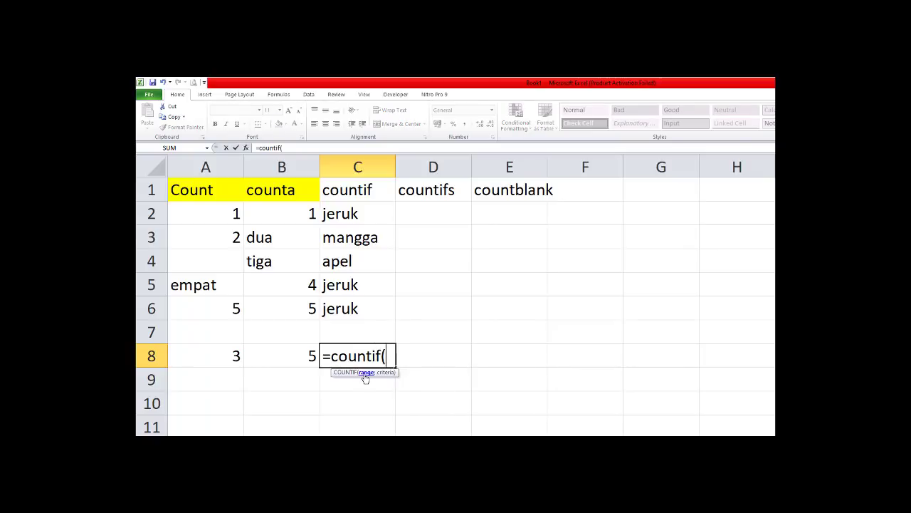
pyautogui.moveTo(348, 215); pyautogui.dragTo(345, 308)
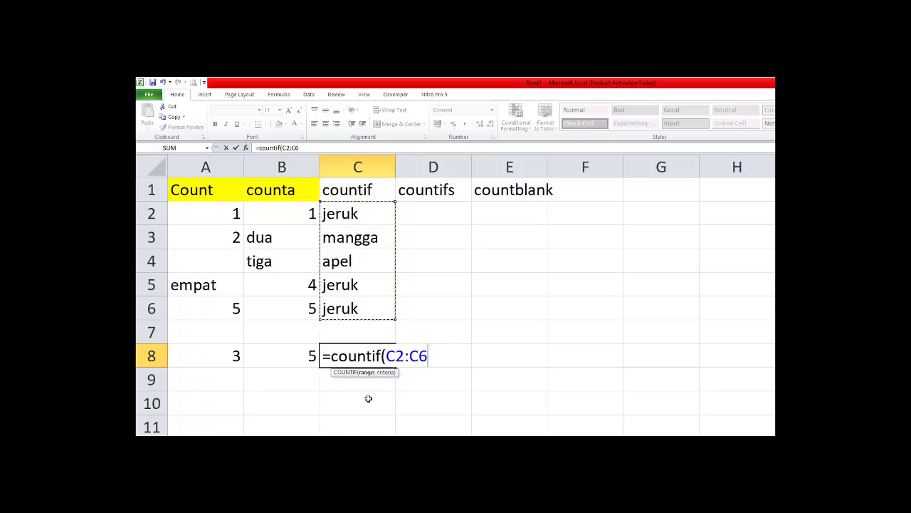
pyautogui.write(';')
pyautogui.click(341, 284)
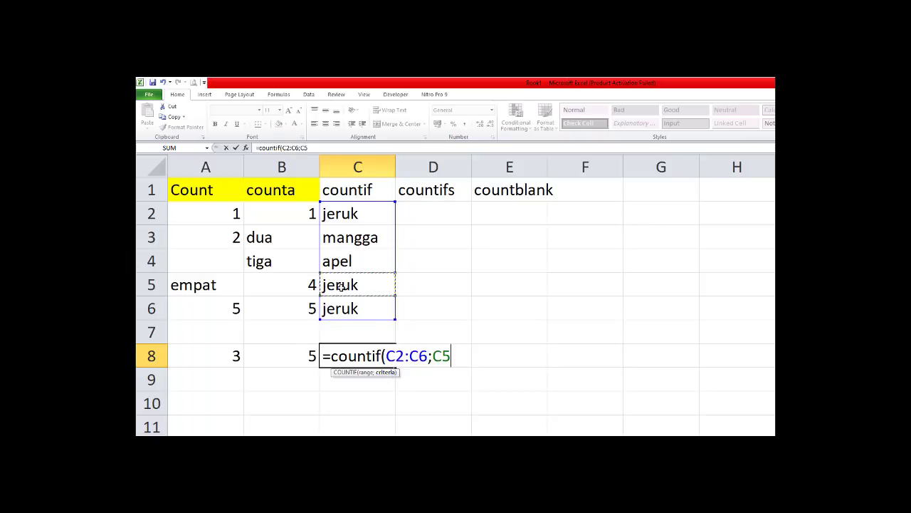
pyautogui.press('BackSpace')
pyautogui.press('BackSpace')
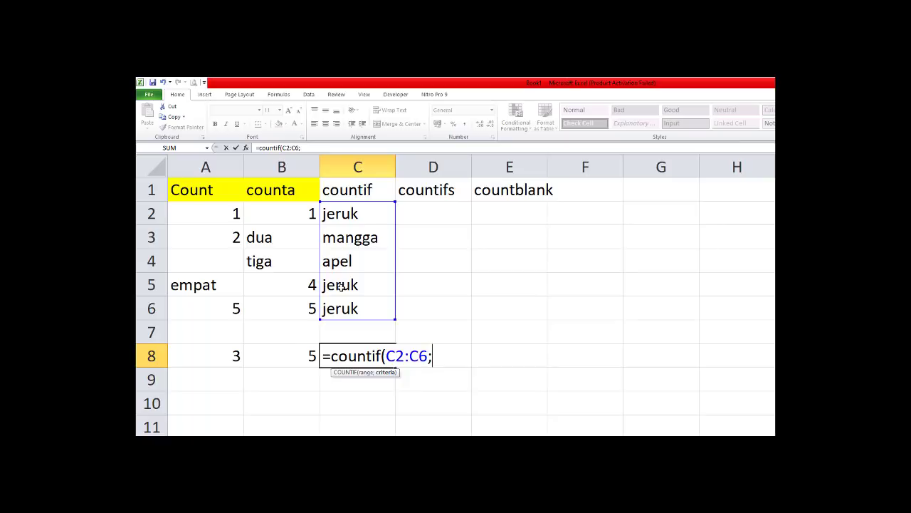
pyautogui.write('"jeruk")')
pyautogui.press('Return')
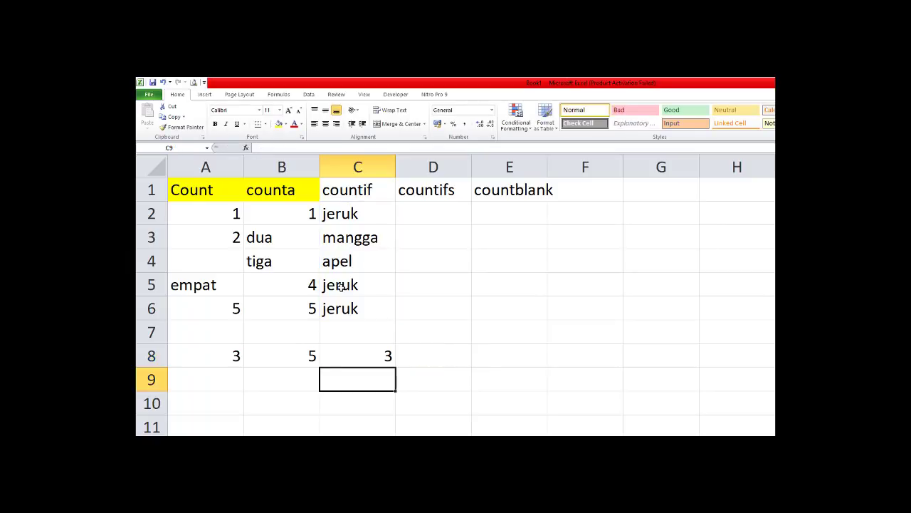
pyautogui.press('Up')
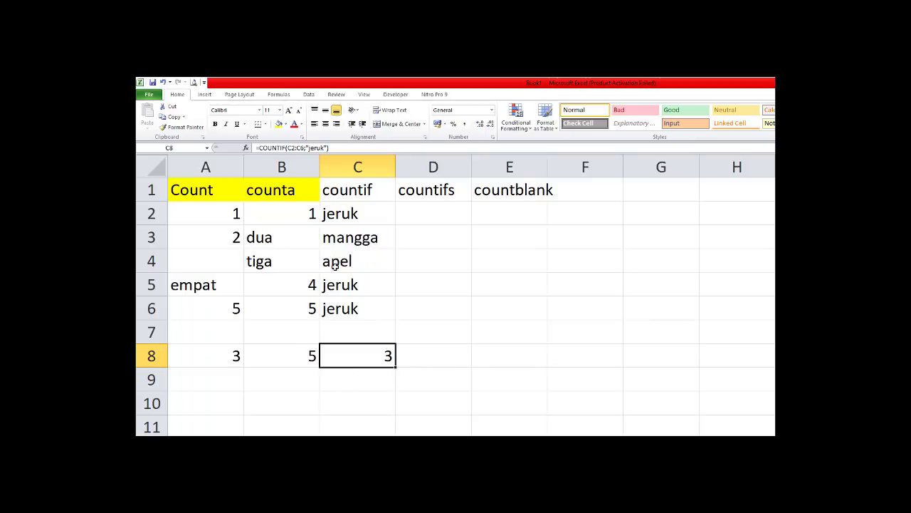
# Check the jeruk cells in the countif column and fill C5 and C6 with yellow
pyautogui.click(348, 215)
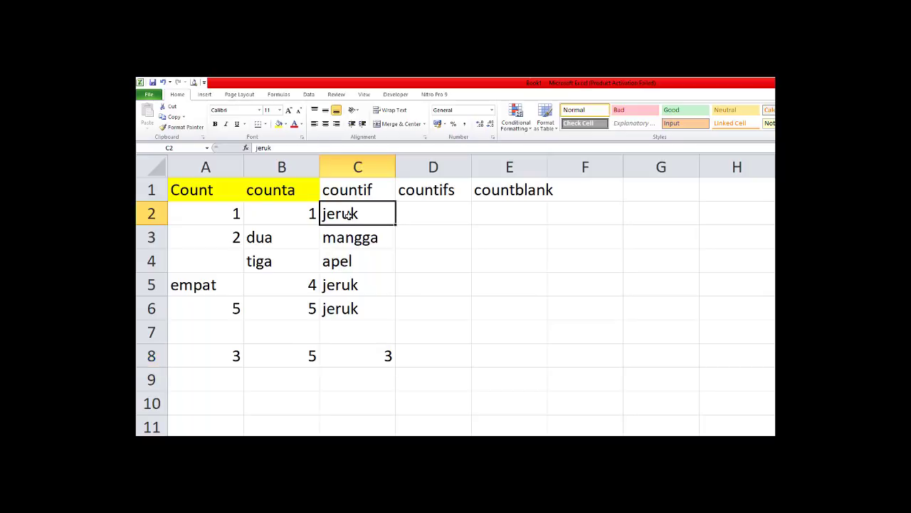
pyautogui.click(339, 288)
pyautogui.click(337, 309)
pyautogui.click(335, 289)
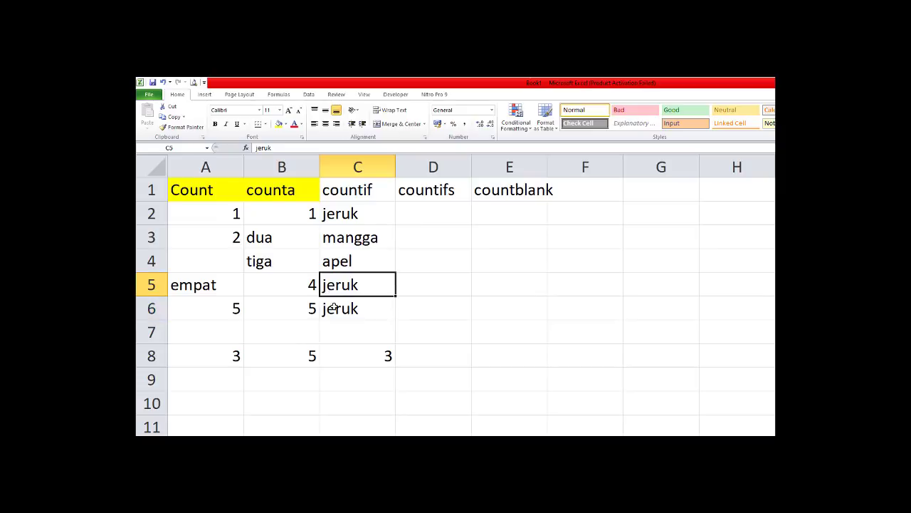
pyautogui.keyDown('shift'); pyautogui.click(334, 307); pyautogui.keyUp('shift')
pyautogui.click(279, 124)
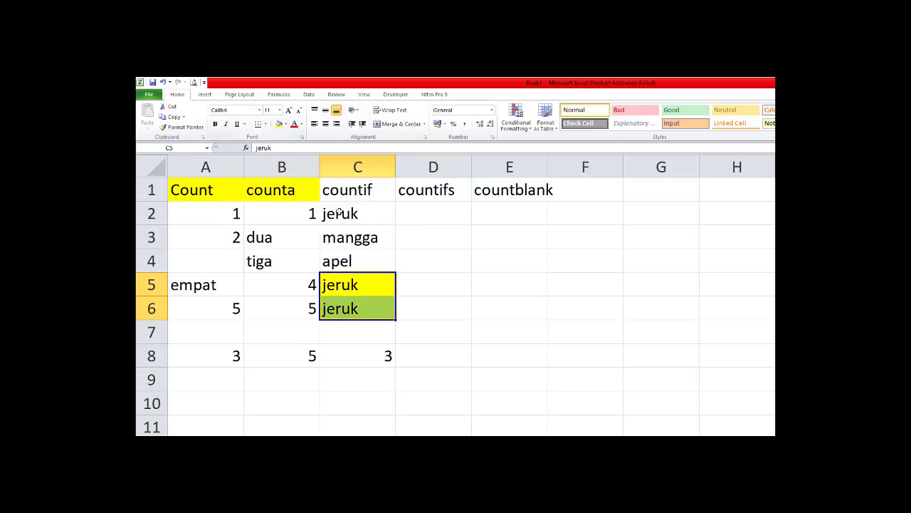
pyautogui.click(339, 213)
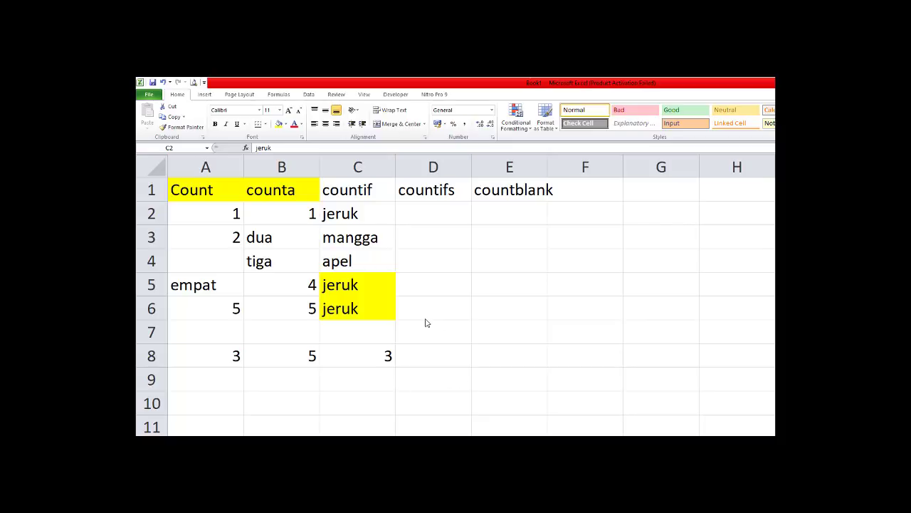
# Enter the table headings Nama, JK and Nilai in D2, E2 and F2 for the countifs example
pyautogui.click(444, 214)
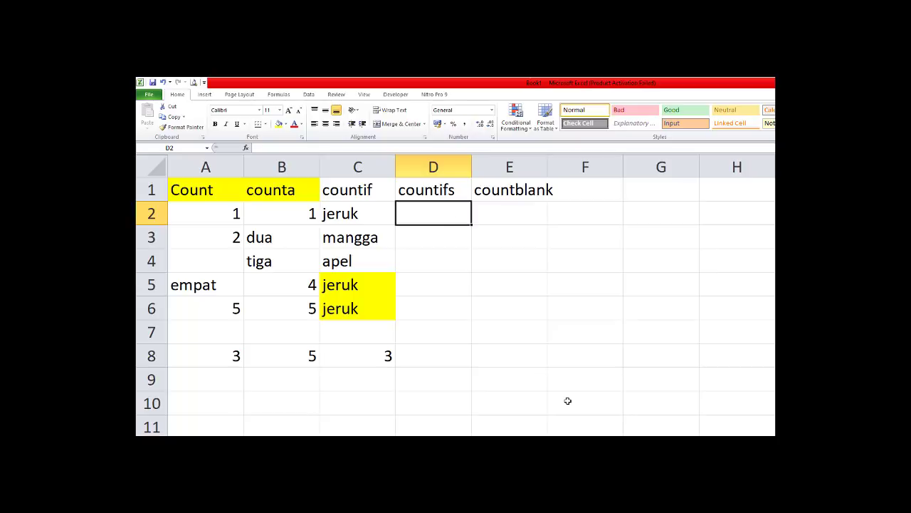
pyautogui.press('Right')
pyautogui.press('Left')
pyautogui.write('Nama')
pyautogui.press('Tab')
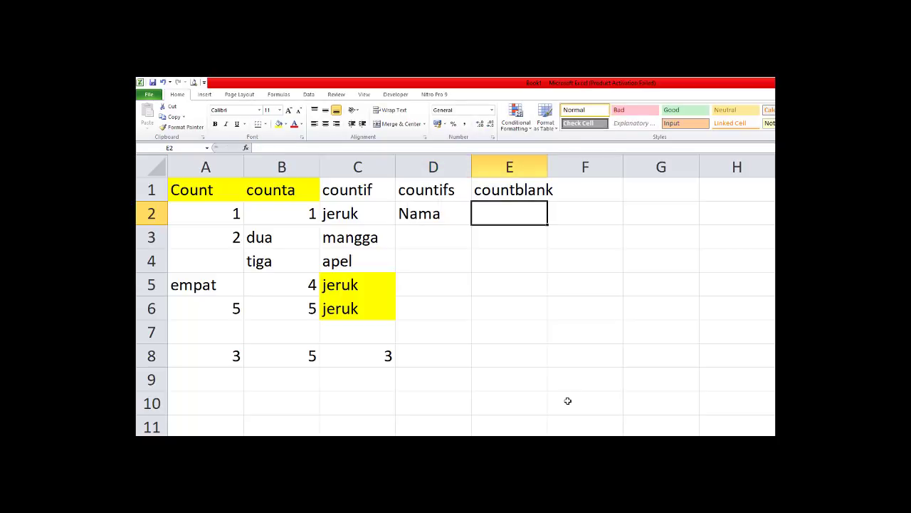
pyautogui.write('JK')
pyautogui.press('Tab')
pyautogui.write('N')
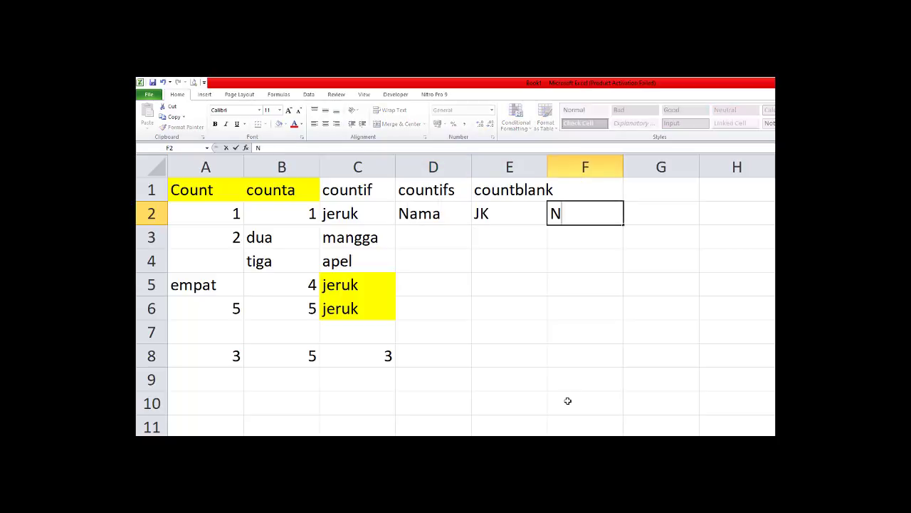
pyautogui.write('ilai')
pyautogui.press('Return')
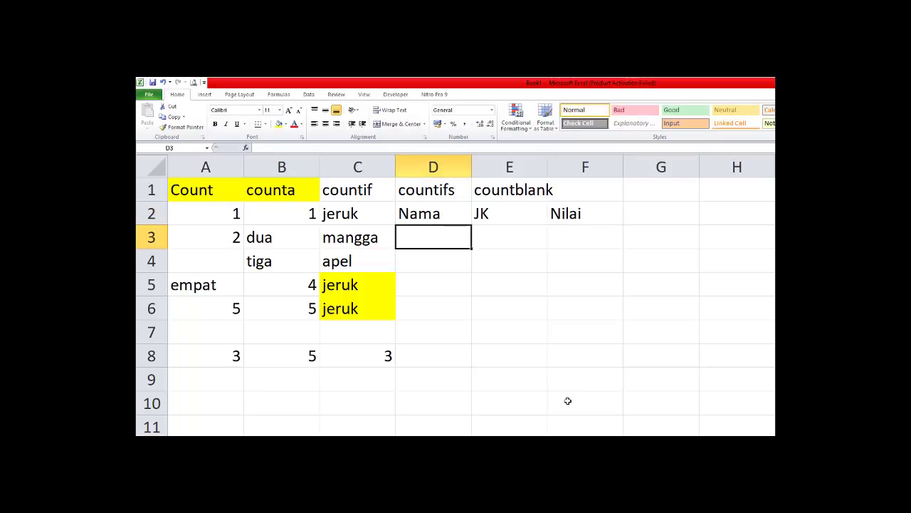
# Fill row 3 of the countifs table with the first person's name, JK L and Nilai 8
pyautogui.write('Andi')
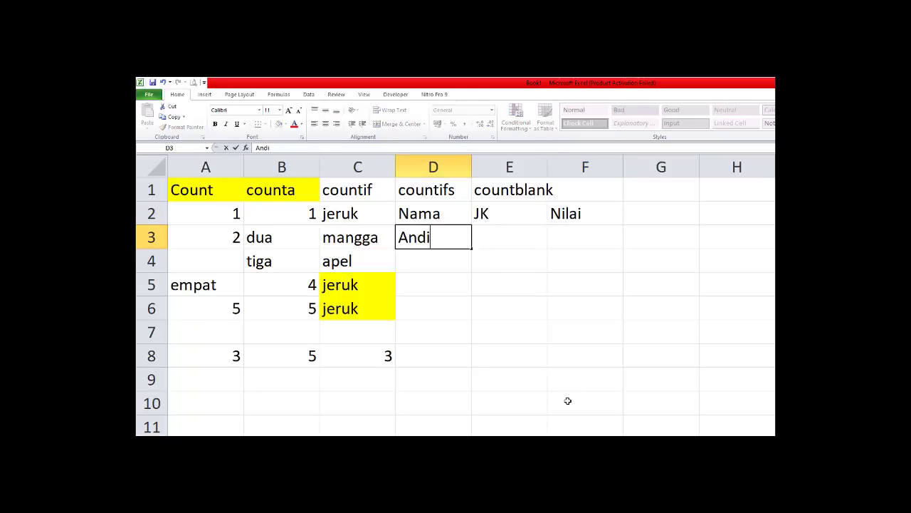
pyautogui.press('Tab')
pyautogui.write('L')
pyautogui.press('Tab')
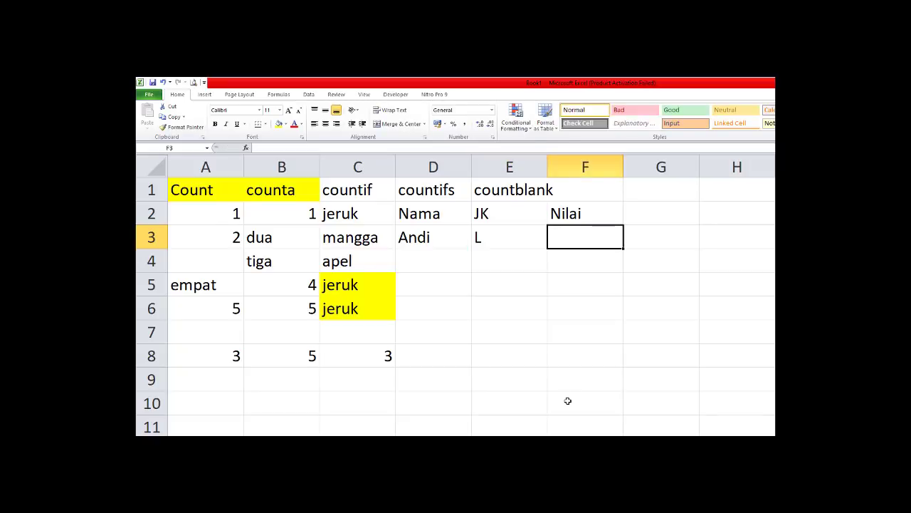
pyautogui.write('8')
pyautogui.press('Return')
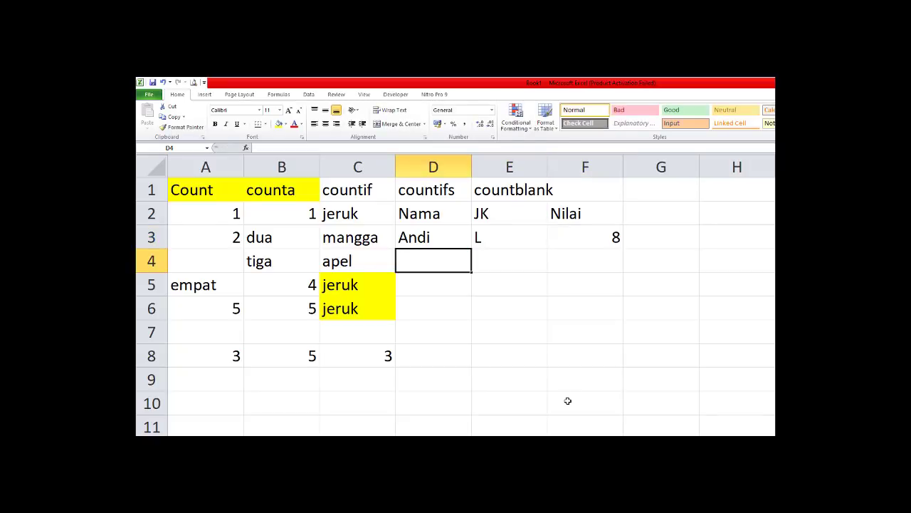
# Fill row 4 of the countifs table with the second person's name, JK P and Nilai 9
pyautogui.write('Susi')
pyautogui.press('Tab')
pyautogui.write('P')
pyautogui.press('Tab')
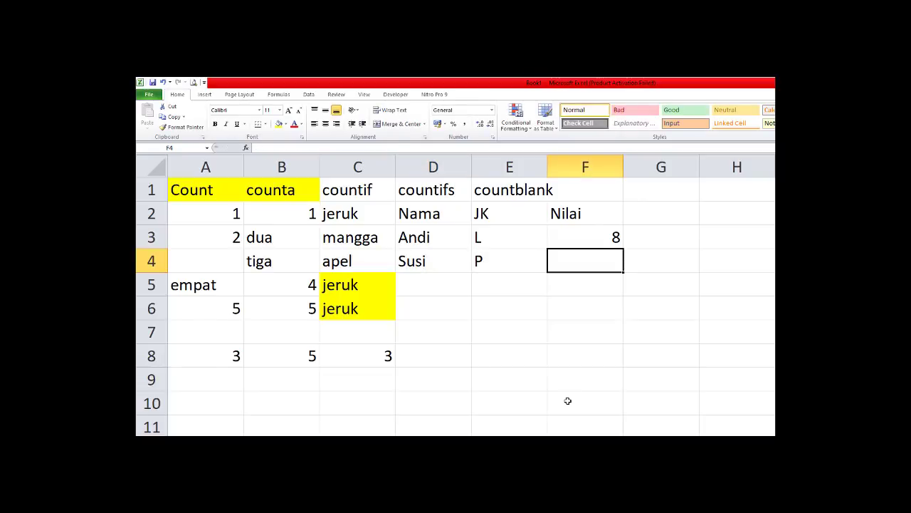
pyautogui.write('9')
pyautogui.press('Return')
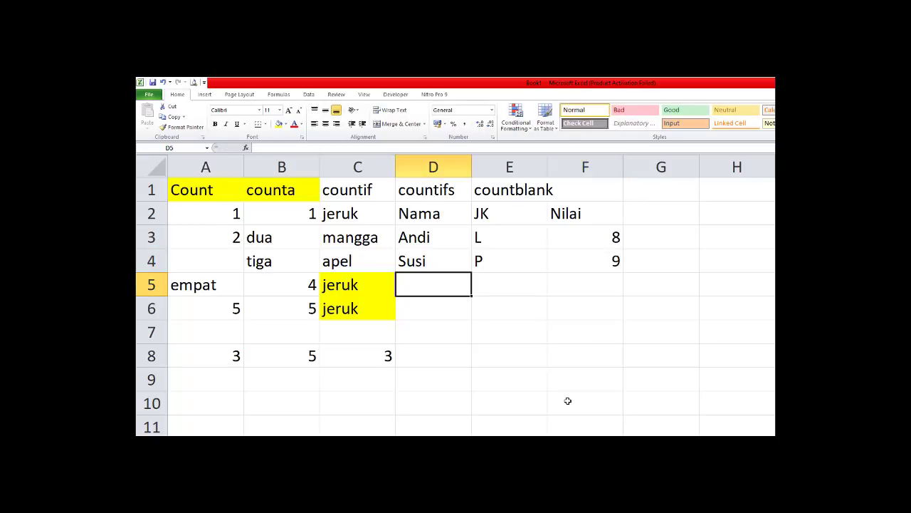
# Fill row 5 of the countifs table with the third person's name, JK P and Nilai 7
pyautogui.write('Mustika')
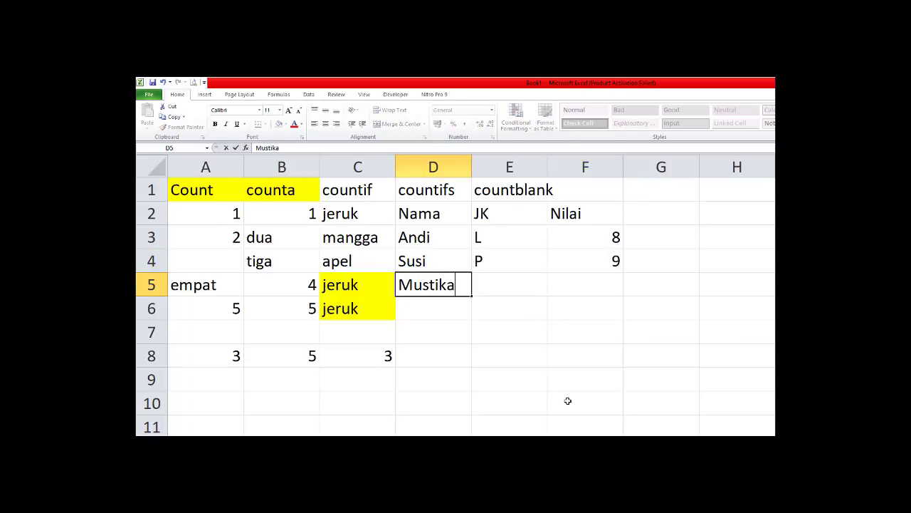
pyautogui.press('Tab')
pyautogui.write('P')
pyautogui.press('Tab')
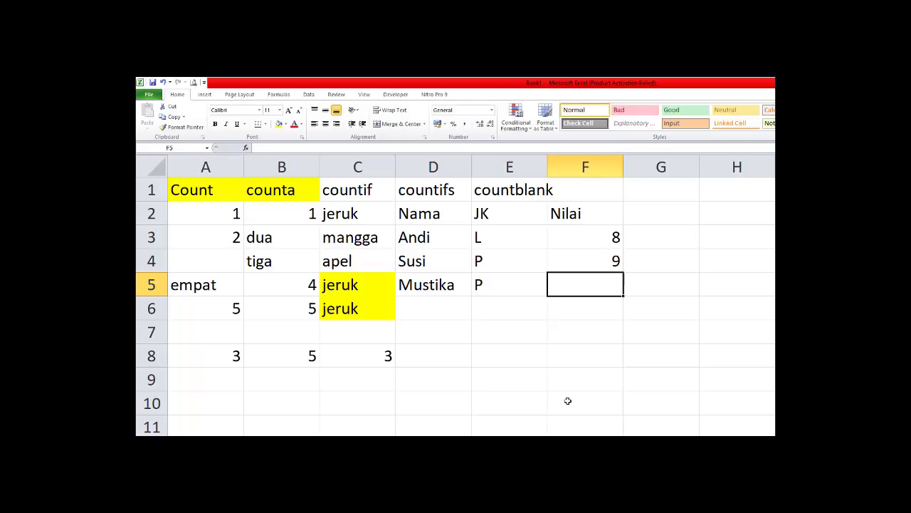
pyautogui.write('7')
pyautogui.press('Return')
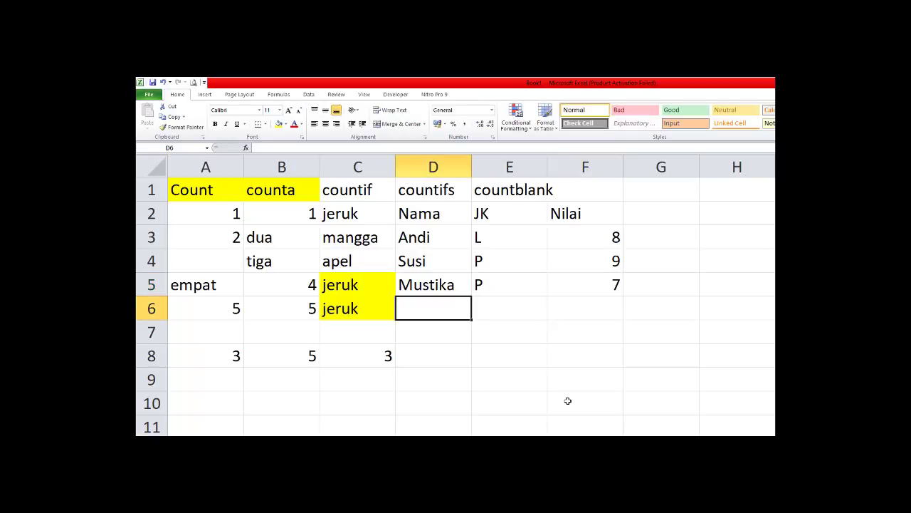
# Fill row 6 of the countifs table with the fourth person's name, JK L and Nilai 8
pyautogui.write('Budi')
pyautogui.press('Tab')
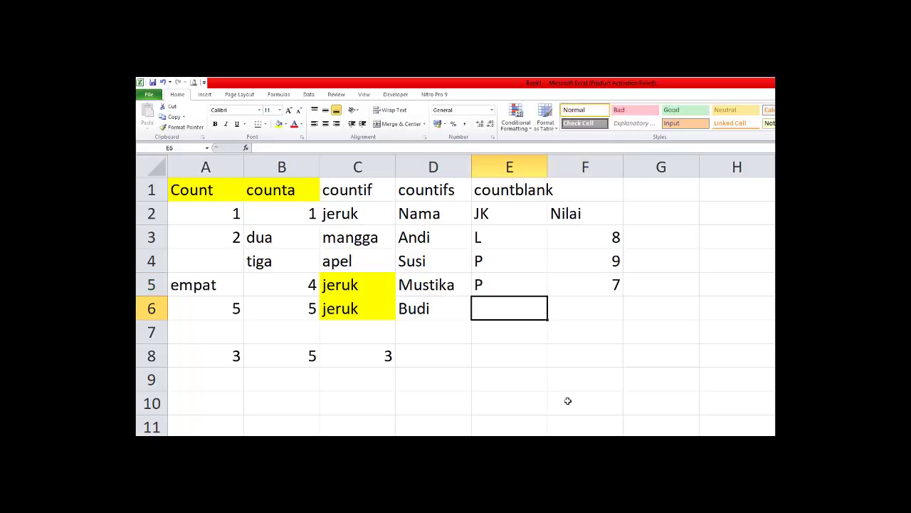
pyautogui.write('L')
pyautogui.press('Tab')
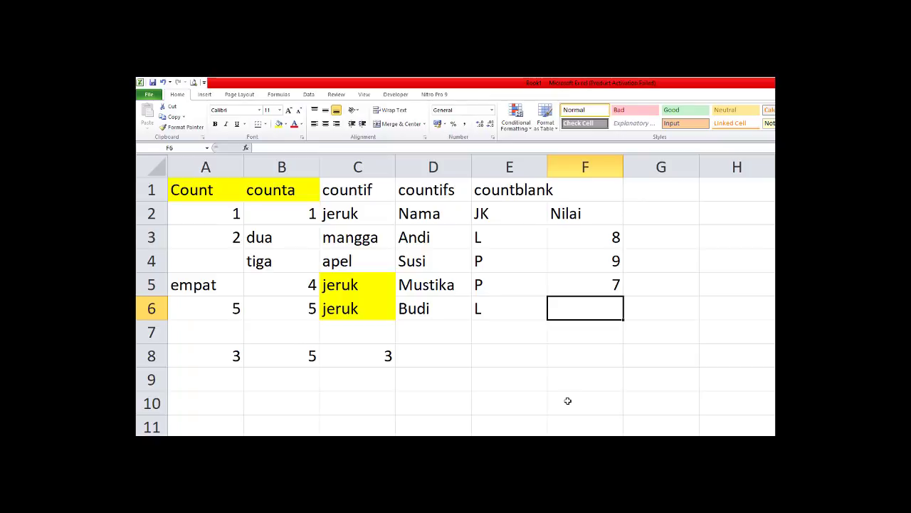
pyautogui.write('8')
pyautogui.press('Return')
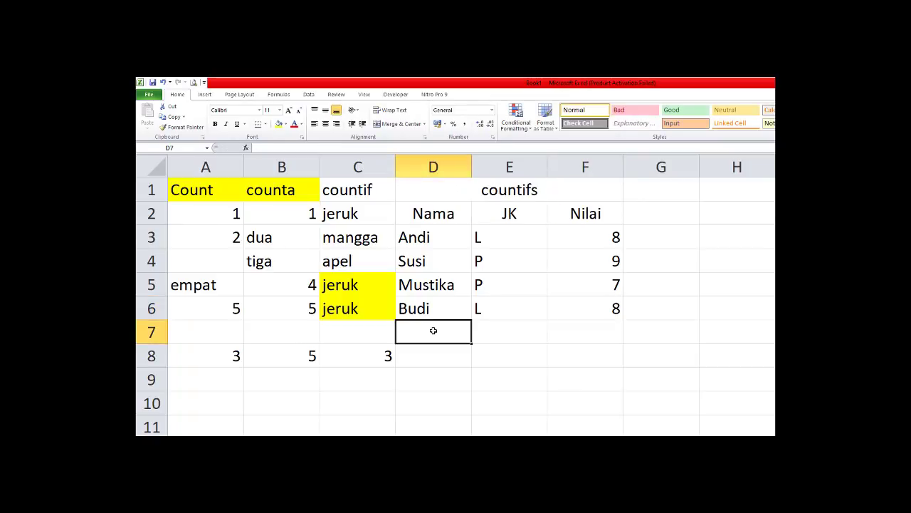
# Fill row 7 of the countifs table with the fifth person's name, JK L and Nilai 9
pyautogui.write('Anto')
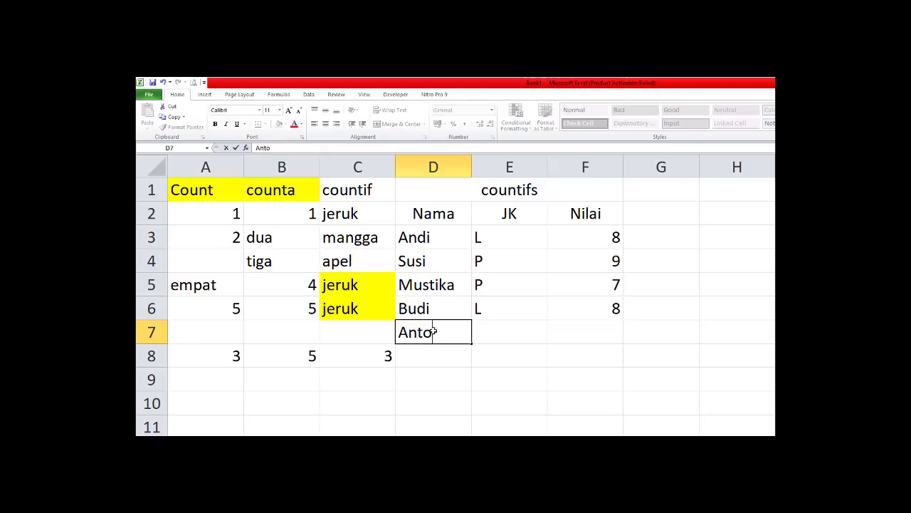
pyautogui.press('Tab')
pyautogui.write('L')
pyautogui.press('Tab')
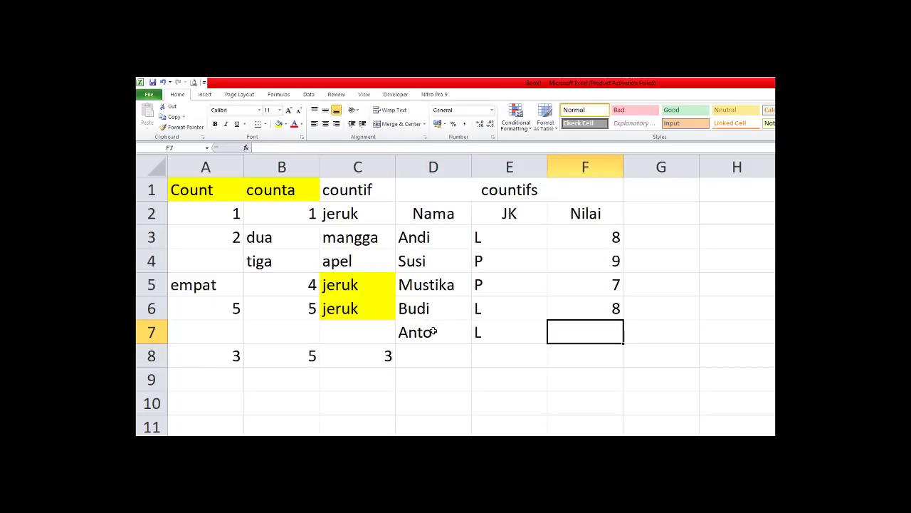
pyautogui.write('9')
pyautogui.press('Return')
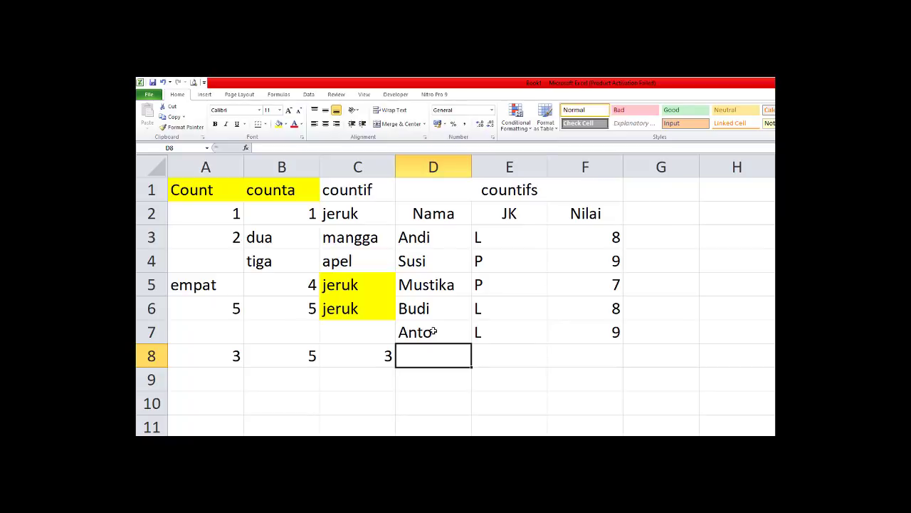
# Begin a COUNTIFS formula in E9 with the JK range E3:E7 and "L" as the first criteria pair
pyautogui.press('Tab')
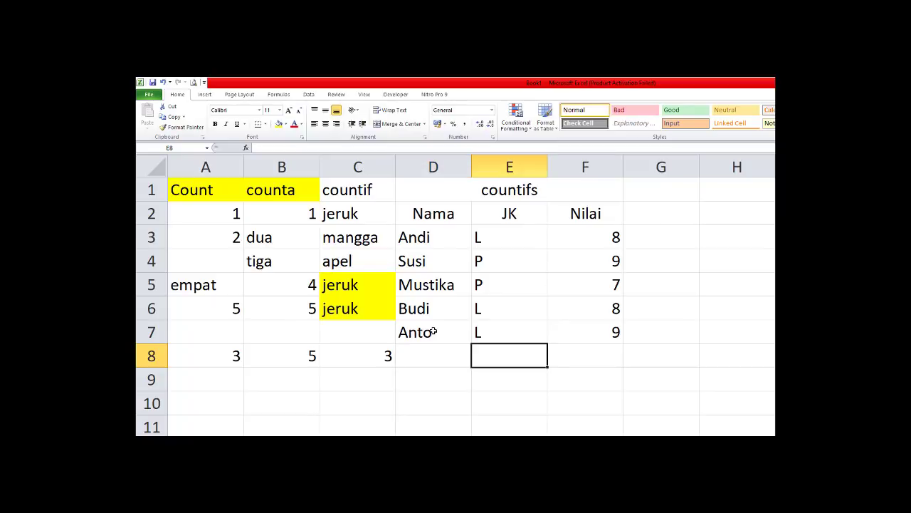
pyautogui.press('Down')
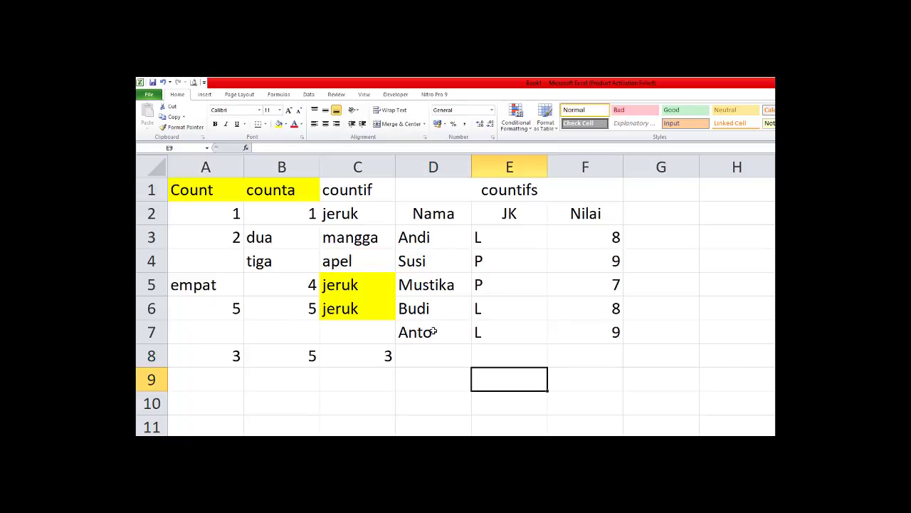
pyautogui.write('=')
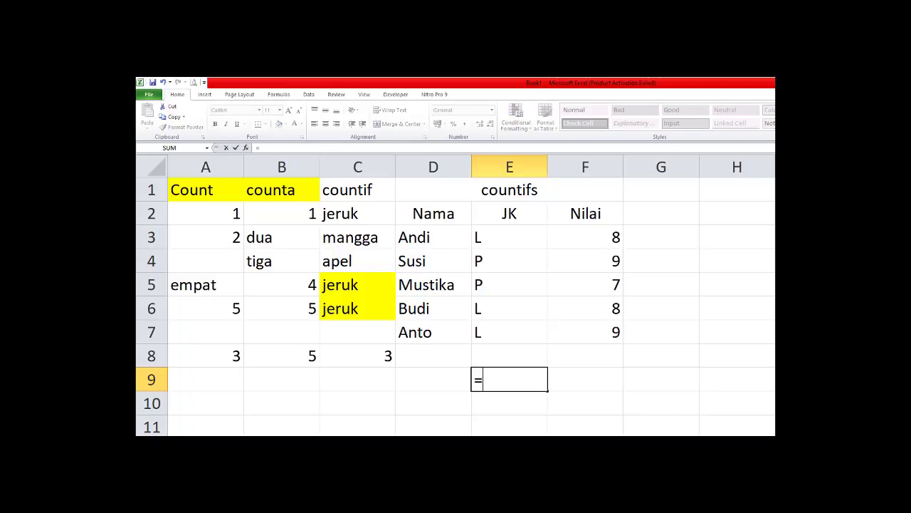
pyautogui.write('countf')
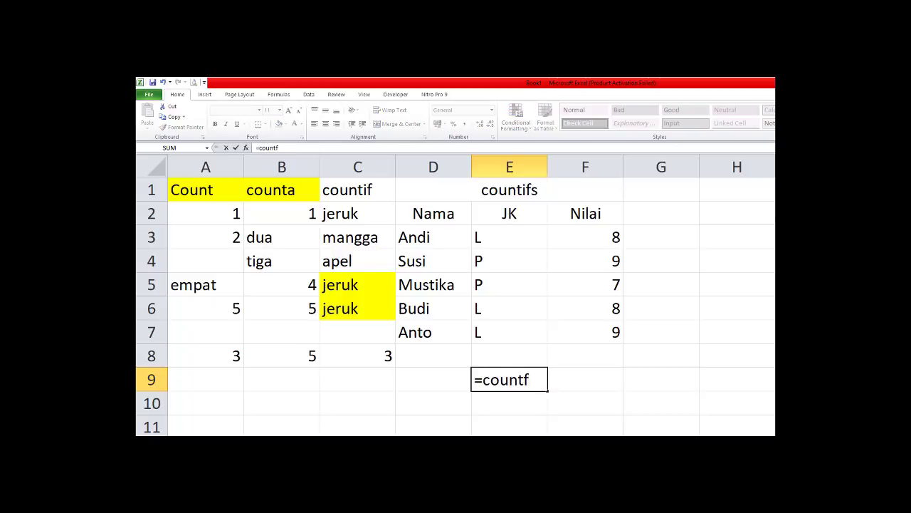
pyautogui.press('BackSpace')
pyautogui.write('if')
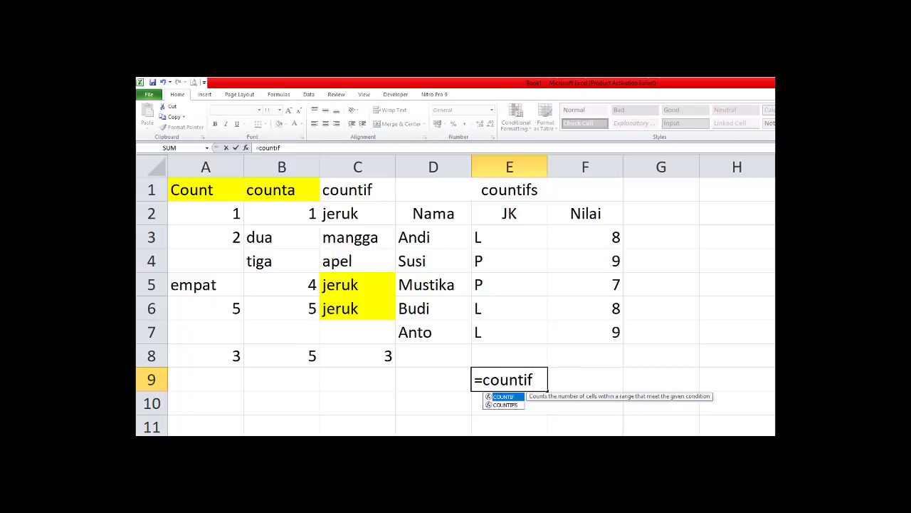
pyautogui.write('(')
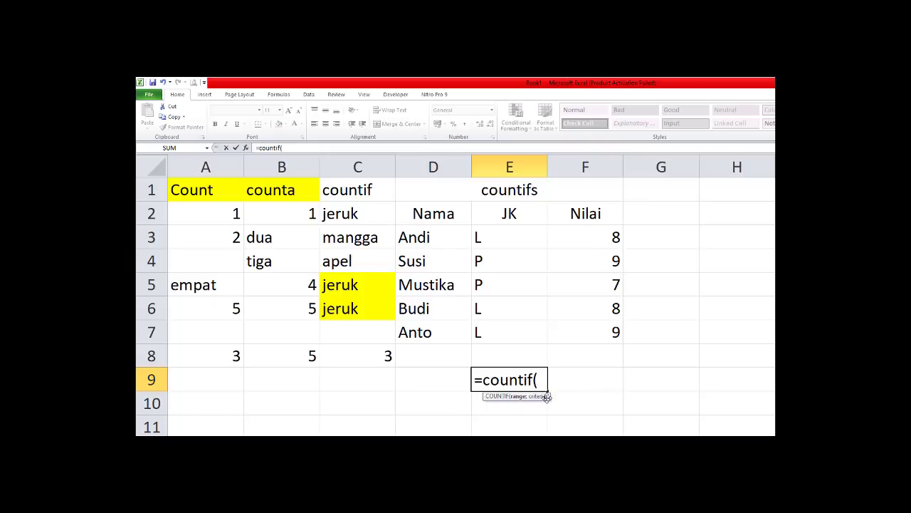
pyautogui.press('BackSpace')
pyautogui.write('s(')
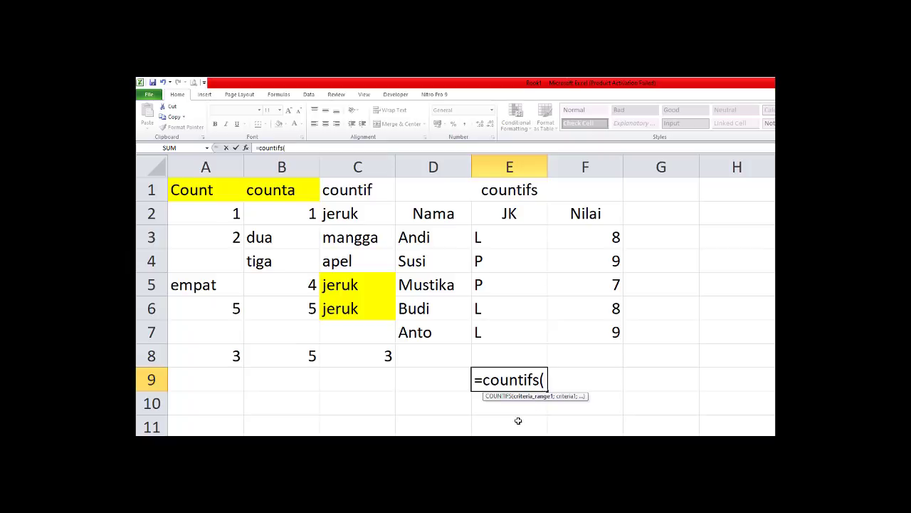
pyautogui.moveTo(502, 235); pyautogui.dragTo(499, 327)
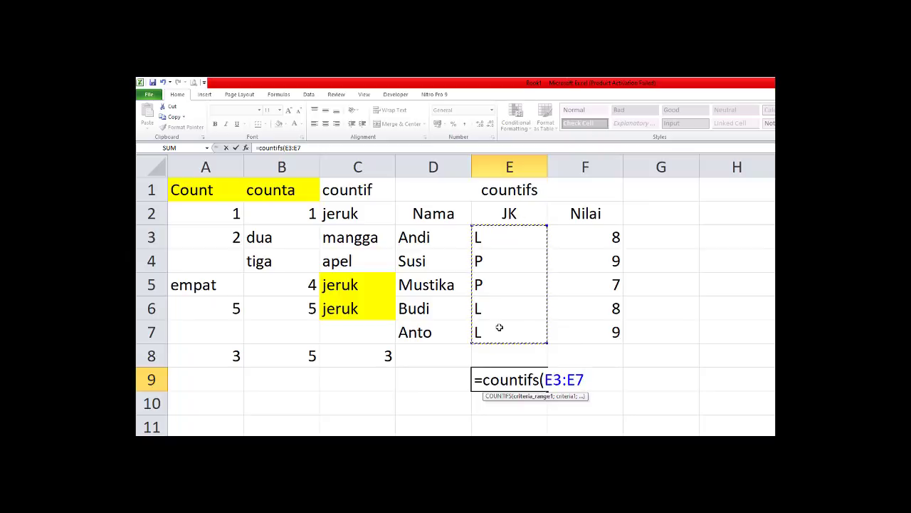
pyautogui.write(';')
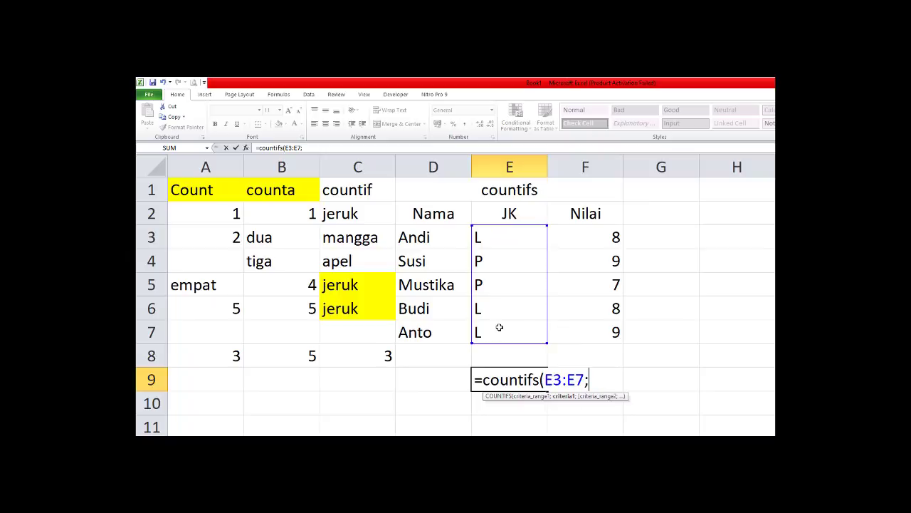
pyautogui.write('"L";')
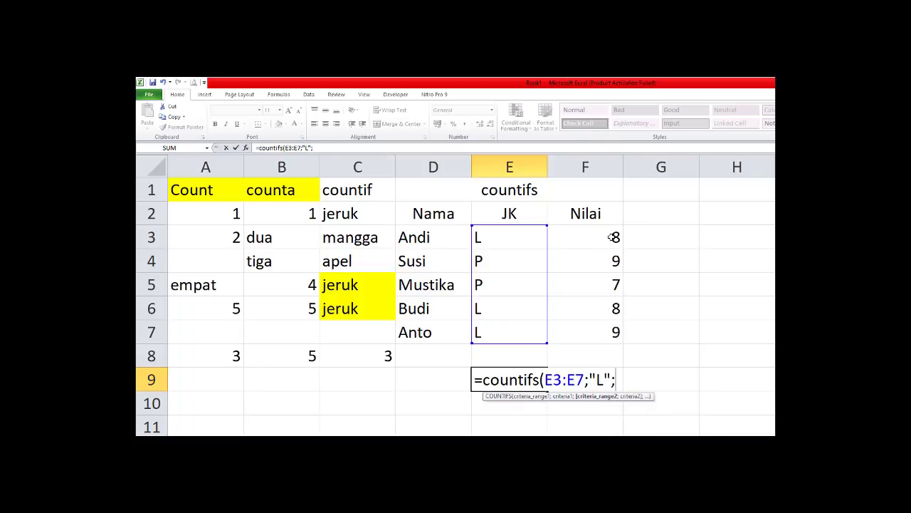
# Complete the COUNTIFS formula in E9 with the Nilai range F3:F7 and "8" as the second criteria pair
pyautogui.moveTo(610, 237); pyautogui.dragTo(609, 333)
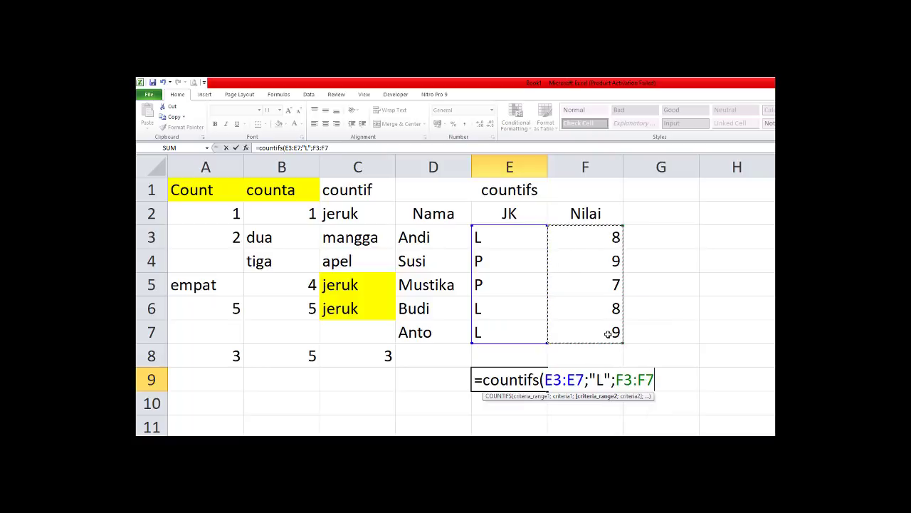
pyautogui.write(';')
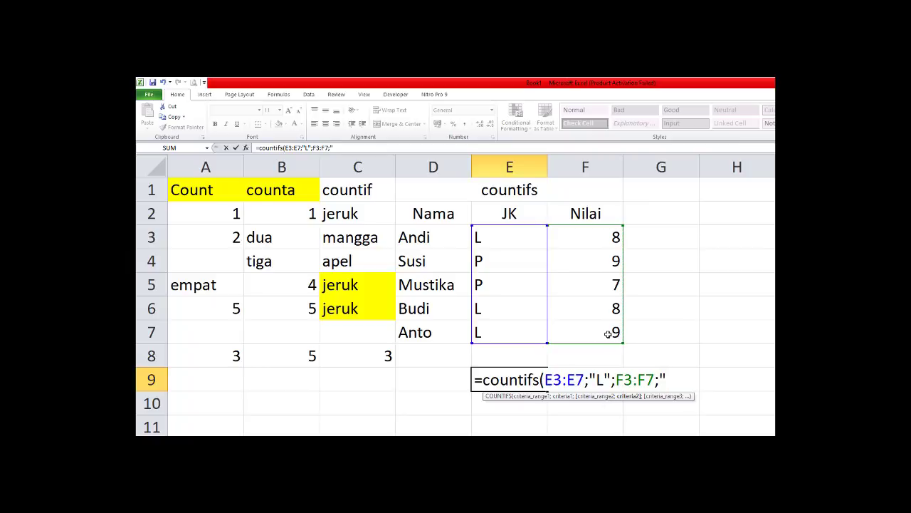
pyautogui.write('"8")')
pyautogui.press('Return')
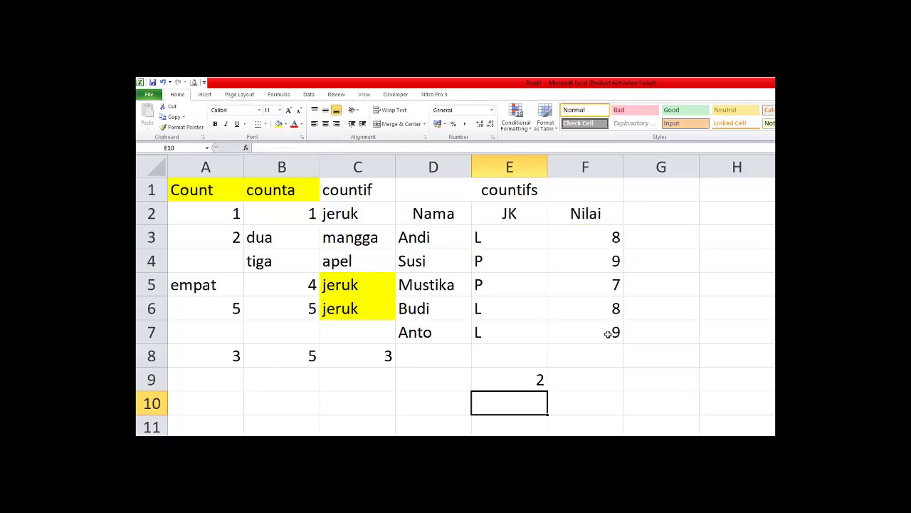
# Check the COUNTIFS formula in E9 against the table rows that have JK L and Nilai 8
pyautogui.press('Up')
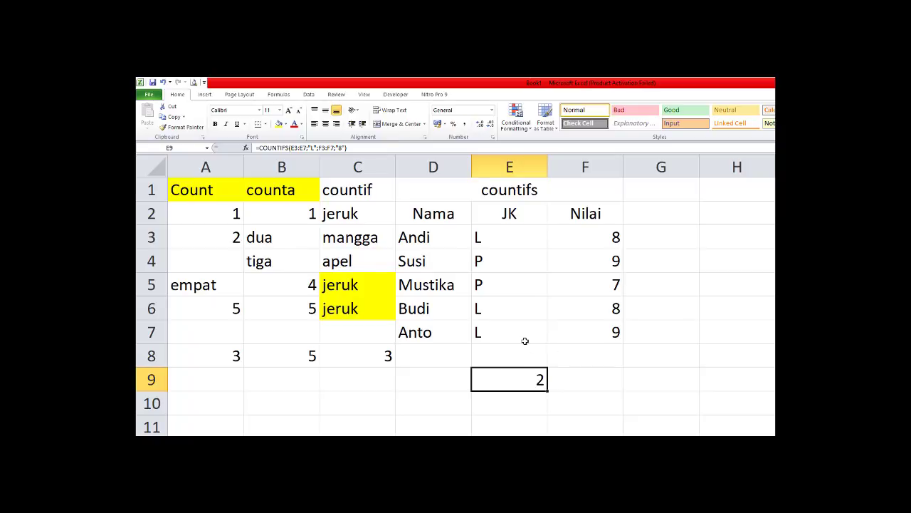
pyautogui.moveTo(425, 237); pyautogui.dragTo(588, 329)
pyautogui.click(527, 378)
pyautogui.moveTo(405, 237); pyautogui.dragTo(590, 241)
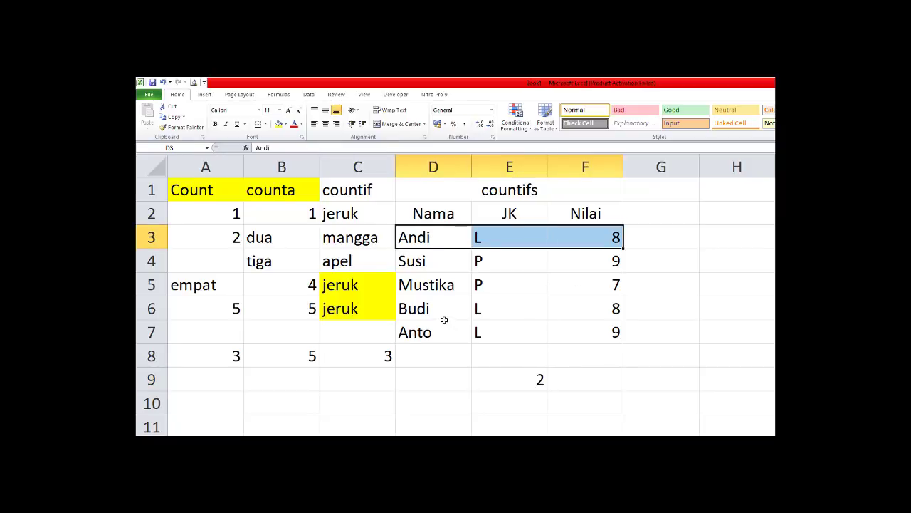
pyautogui.keyDown('ctrl'); pyautogui.moveTo(430, 308); pyautogui.dragTo(582, 312); pyautogui.keyUp('ctrl')
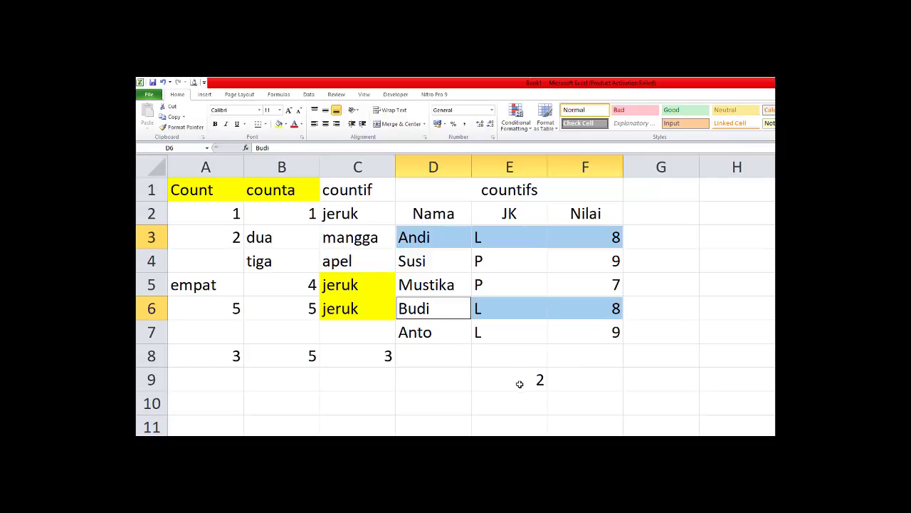
# Enter the heading Countblank in G1, beside the countifs table
pyautogui.keyDown('ctrl'); pyautogui.scroll(-2, 520, 382); pyautogui.keyUp('ctrl')
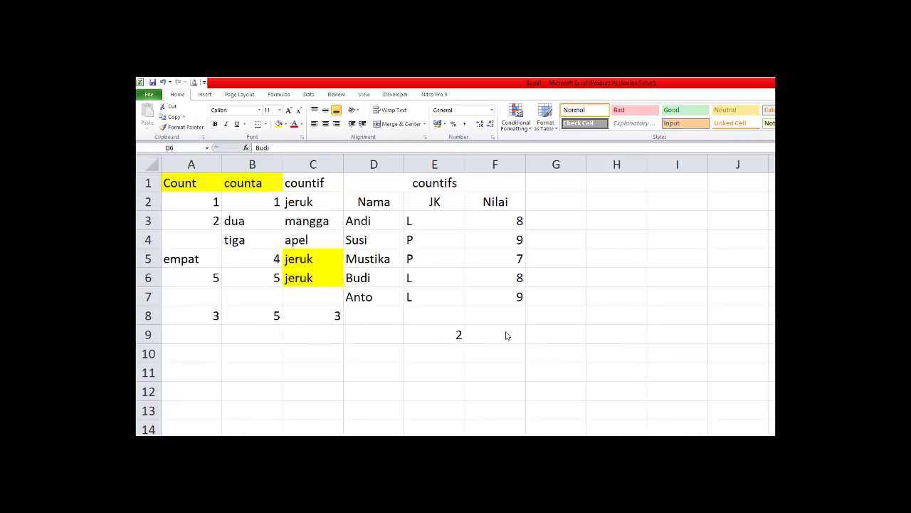
pyautogui.click(566, 181)
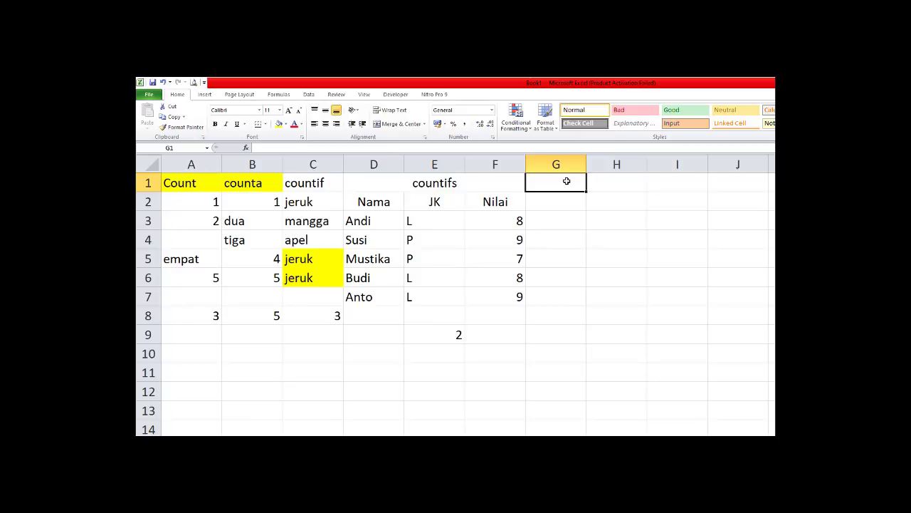
pyautogui.write('Countb')
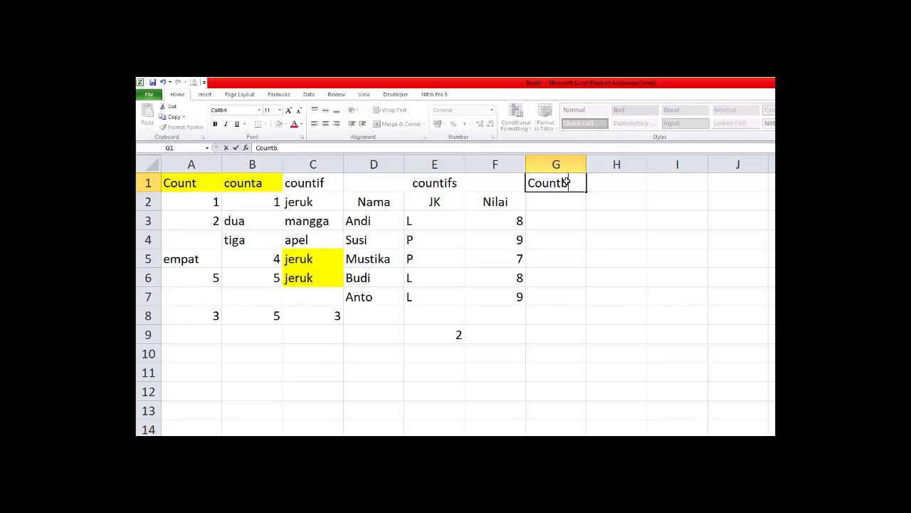
pyautogui.write('lank')
pyautogui.press('Return')
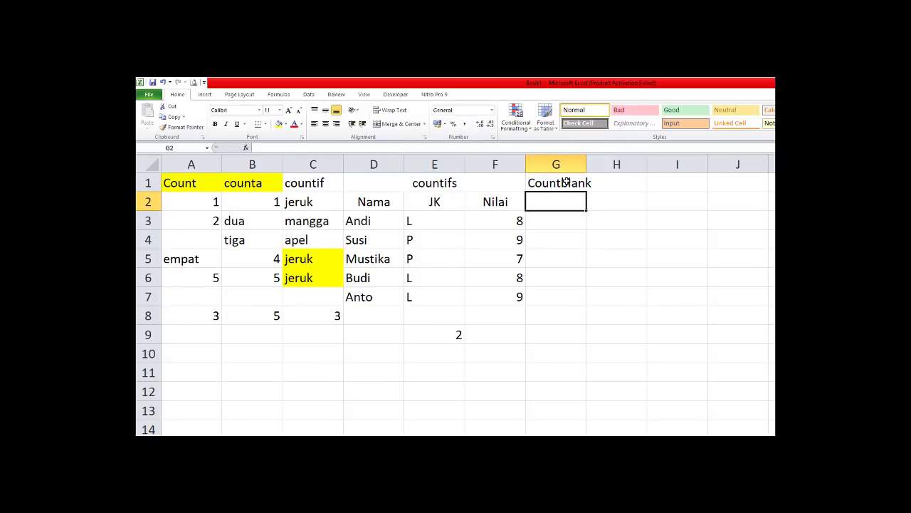
pyautogui.press('Down')
pyautogui.press('Up')
pyautogui.click(191, 181)
pyautogui.click(244, 187)
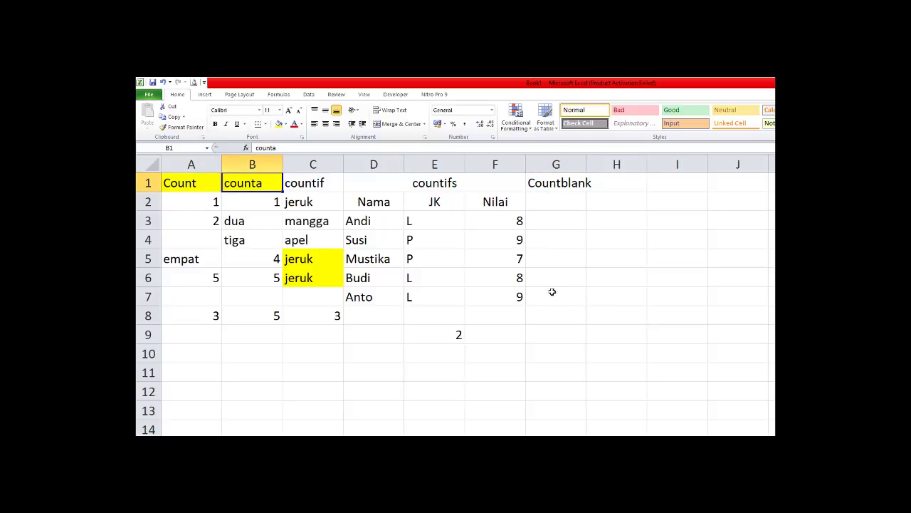
# Fill the Countblank column with 1 in G2, 3 in G4, 5 in G6 and 6 in G7, leaving G3 and G5 empty
pyautogui.click(563, 203)
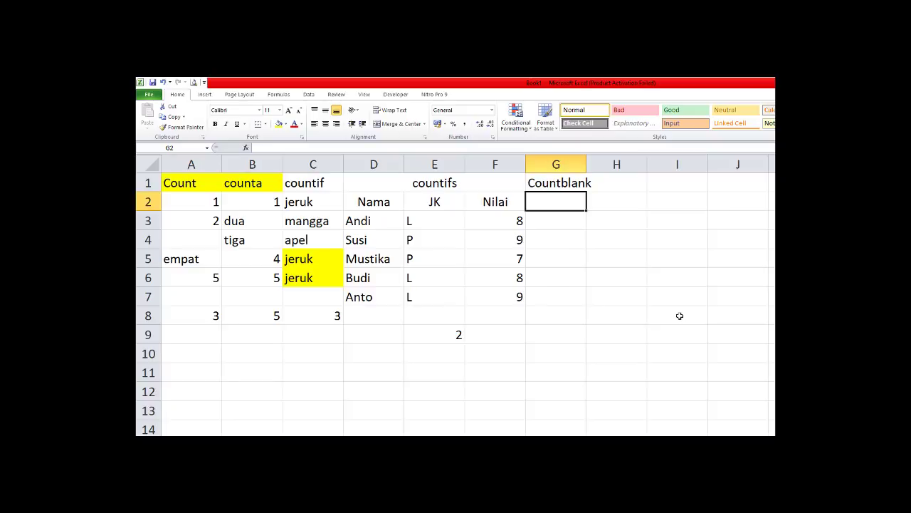
pyautogui.write('1')
pyautogui.press('Return')
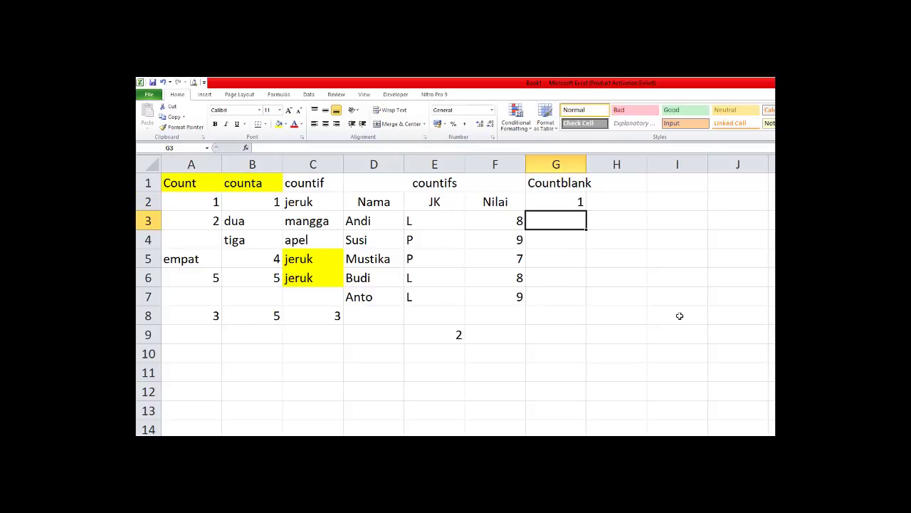
pyautogui.press('Return')
pyautogui.write('3')
pyautogui.press('Return')
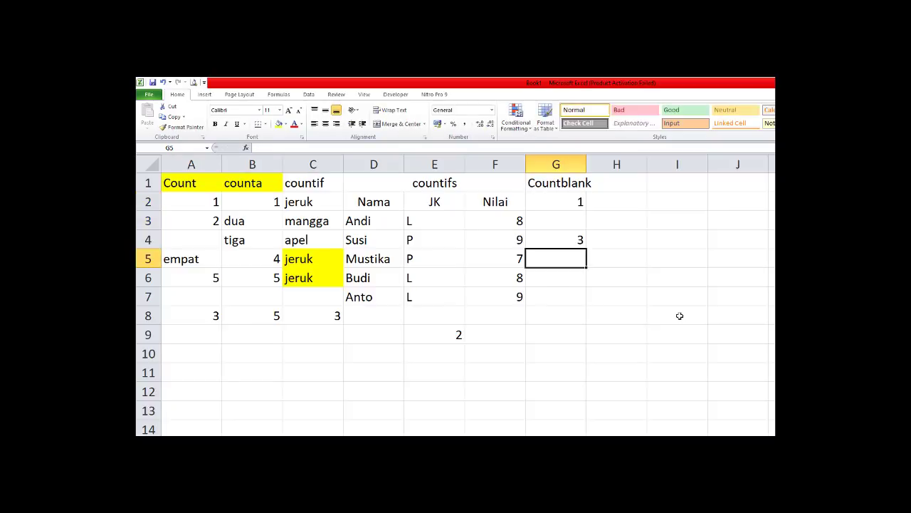
pyautogui.press('Return')
pyautogui.write('5')
pyautogui.press('Return')
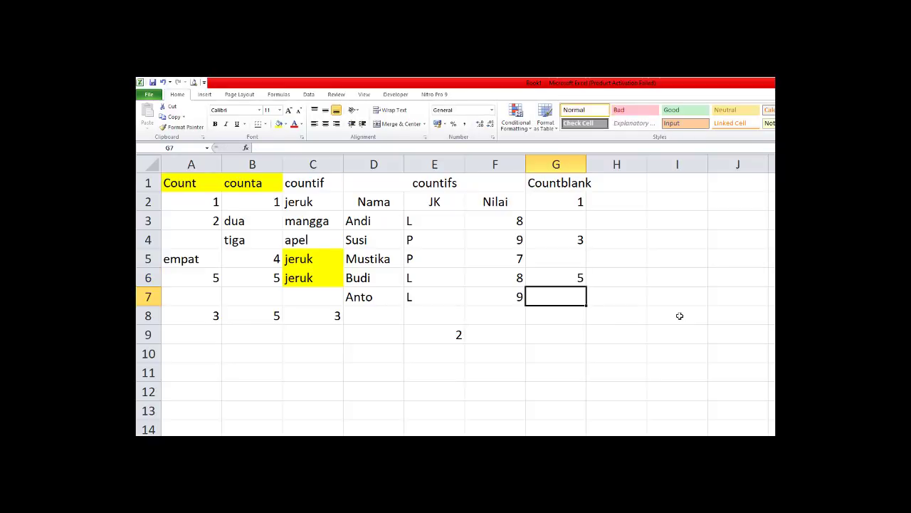
pyautogui.write('6')
pyautogui.press('Return')
pyautogui.press('Return')
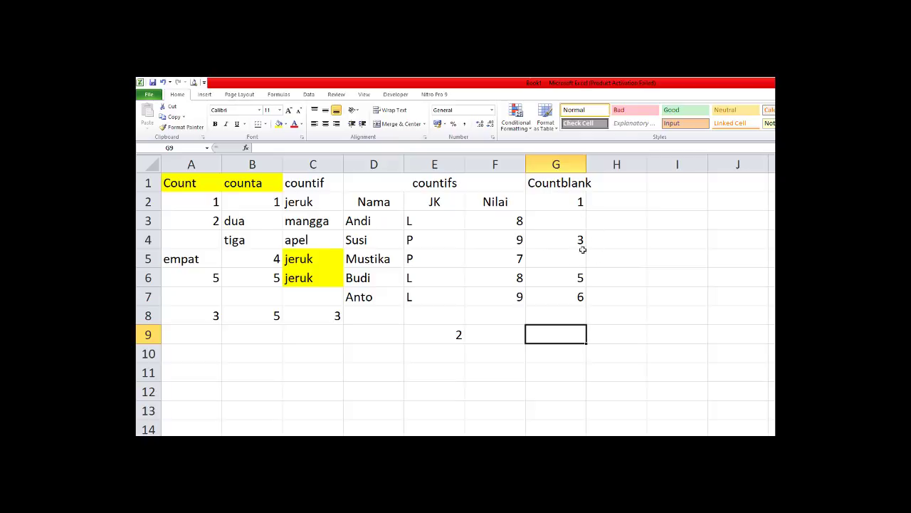
# Enter a COUNTBLANK formula in G9 that counts the empty cells in G2:G7
pyautogui.write('=')
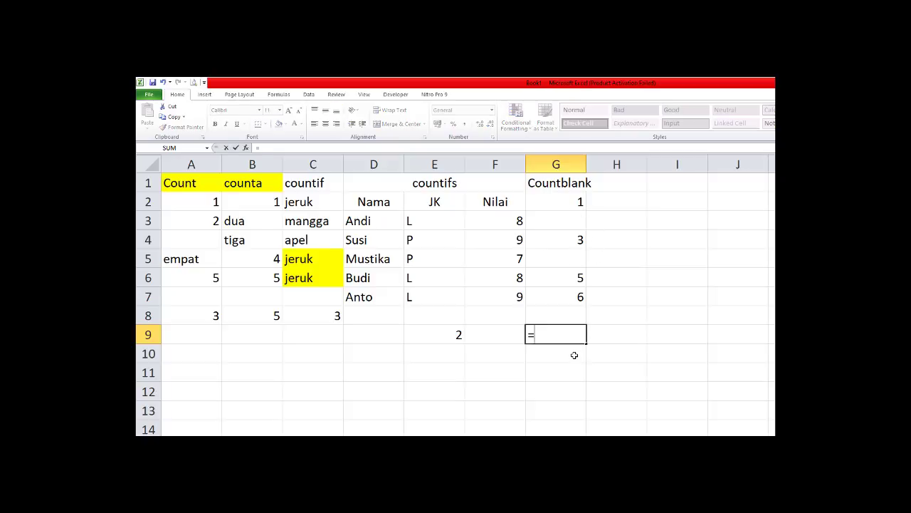
pyautogui.write('countblank(')
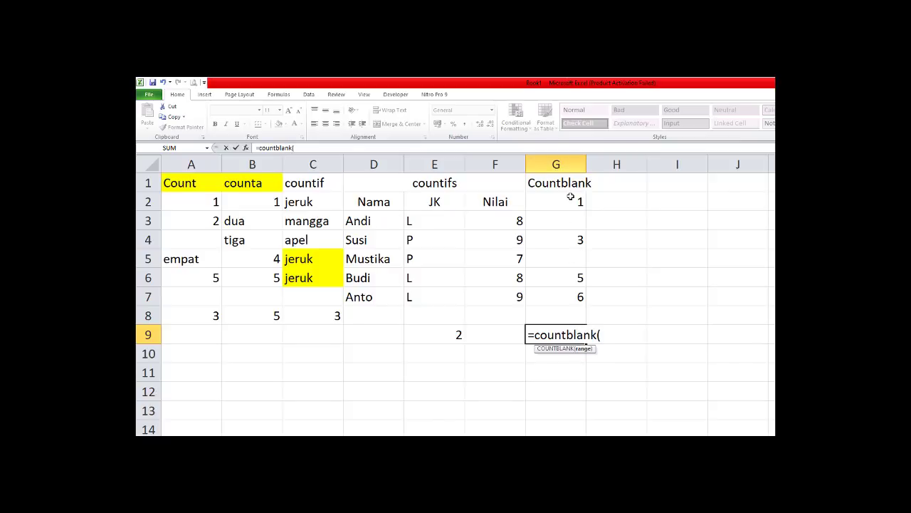
pyautogui.moveTo(569, 197); pyautogui.dragTo(567, 293)
pyautogui.write(')')
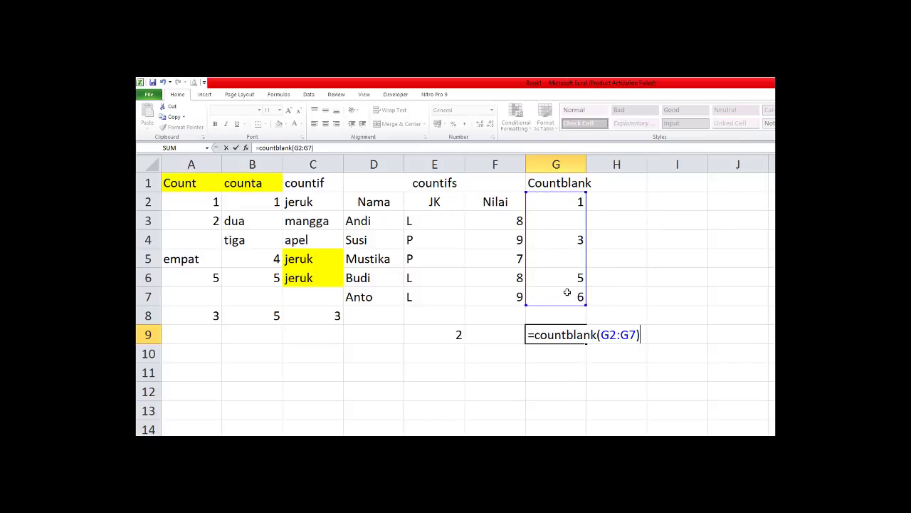
pyautogui.press('Return')
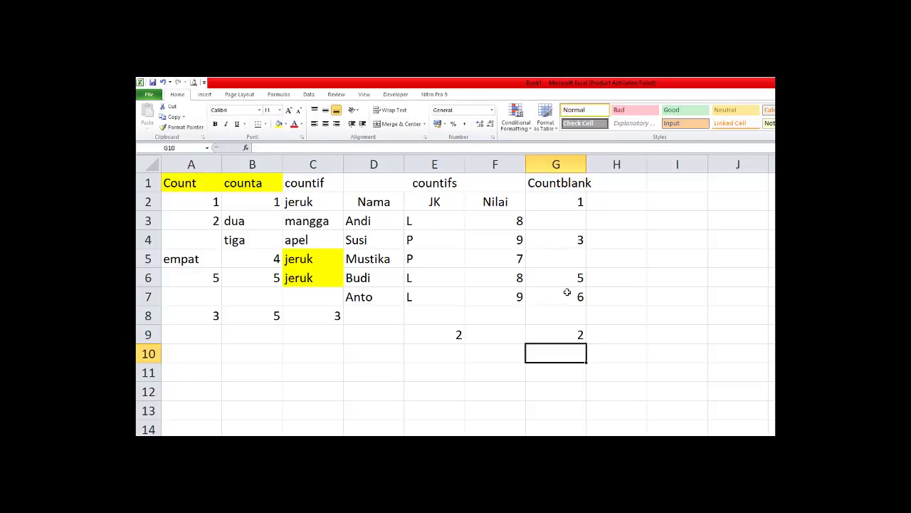
# Check the COUNTBLANK formula in G9 against the empty cells G3 and G5
pyautogui.press('Up')
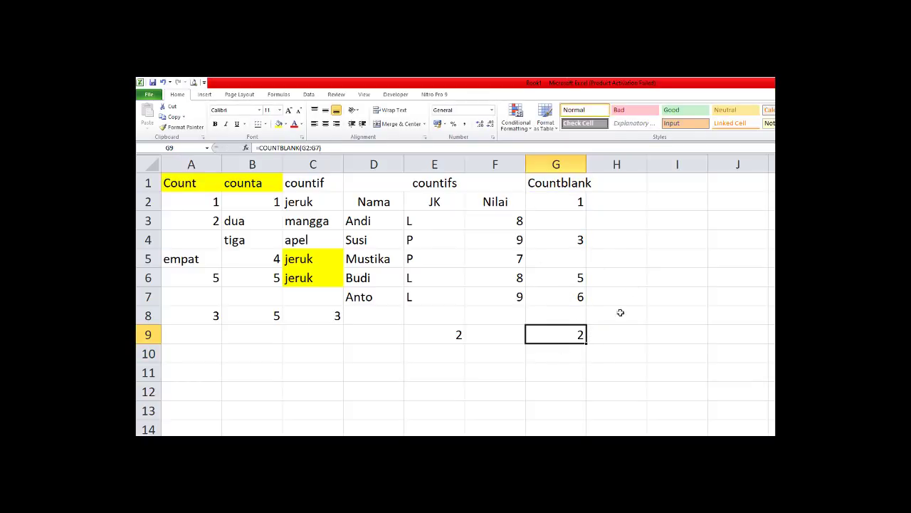
pyautogui.click(558, 223)
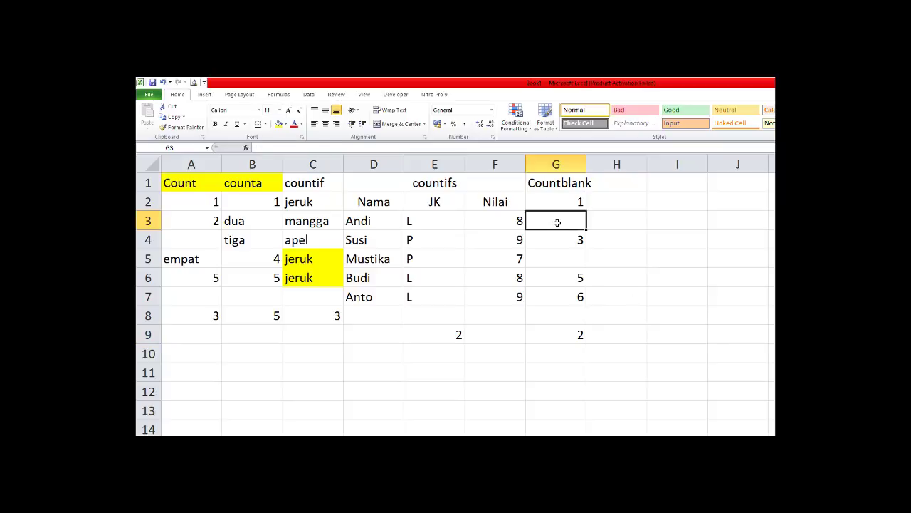
pyautogui.click(557, 257)
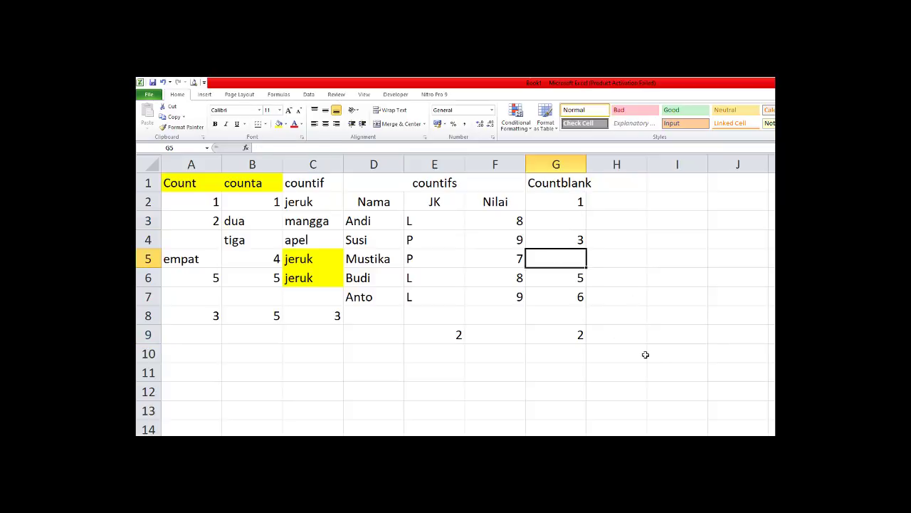
# Clear the value in G4 and compare the COUNTBLANK result in G9 with the empty cells G3:G5
pyautogui.click(561, 241)
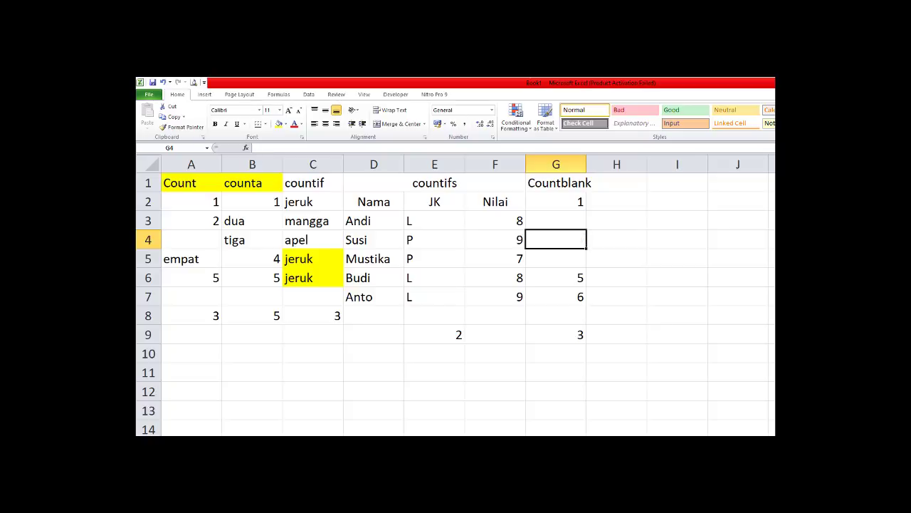
pyautogui.click(566, 335)
pyautogui.moveTo(570, 223); pyautogui.dragTo(581, 261)
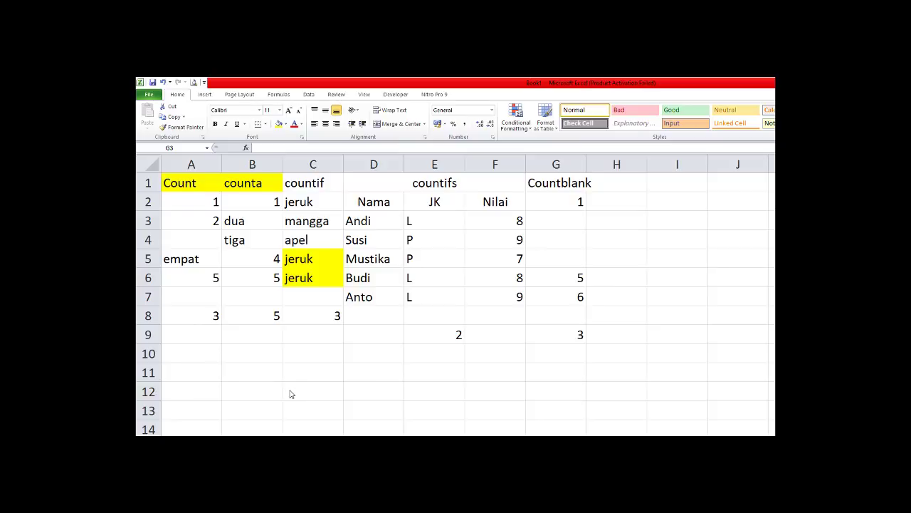
# Review the Count, counta, countif, countifs and Countblank headings in row 1
pyautogui.click(193, 183)
pyautogui.click(250, 184)
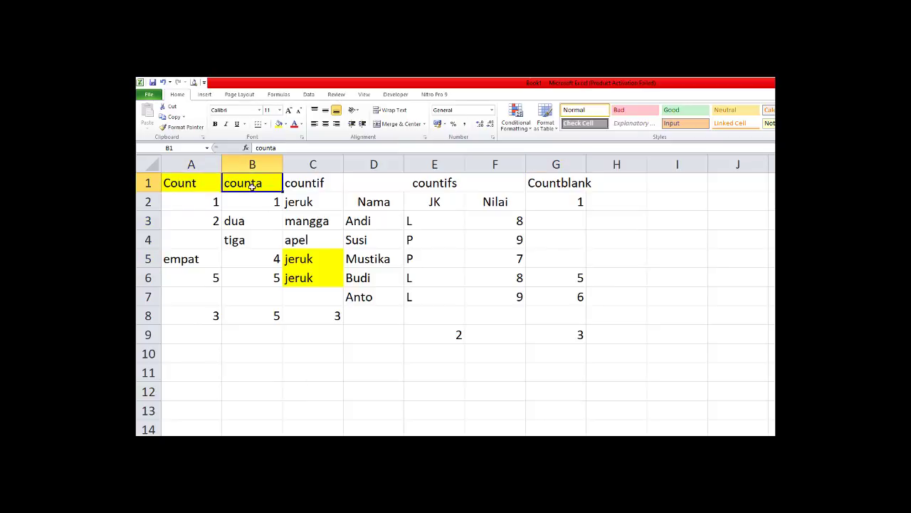
pyautogui.click(314, 182)
pyautogui.click(437, 182)
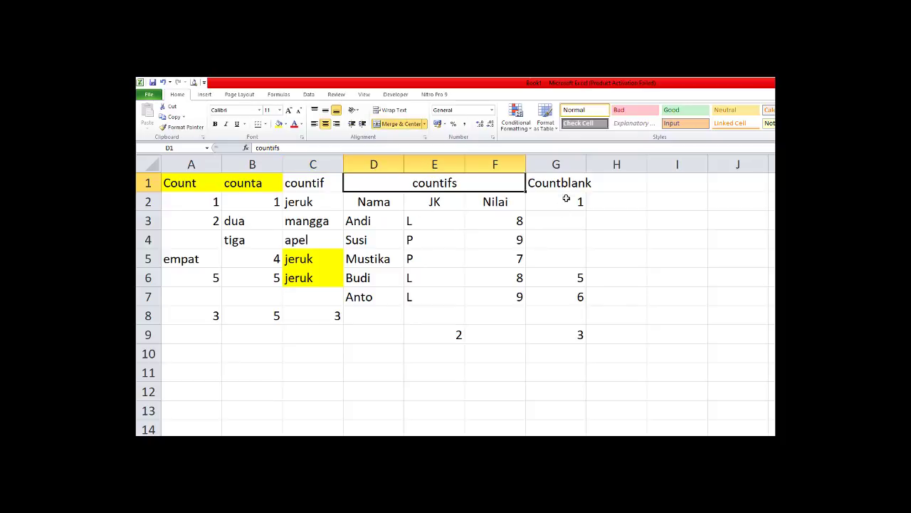
pyautogui.click(566, 184)
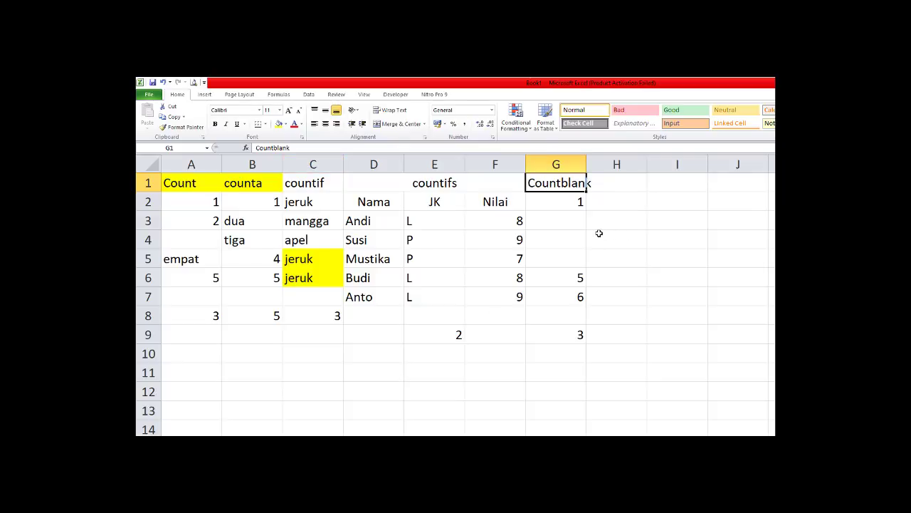
# Review the Count example range A2:A6 and its numeric cells A2, A3 and A6
pyautogui.click(199, 184)
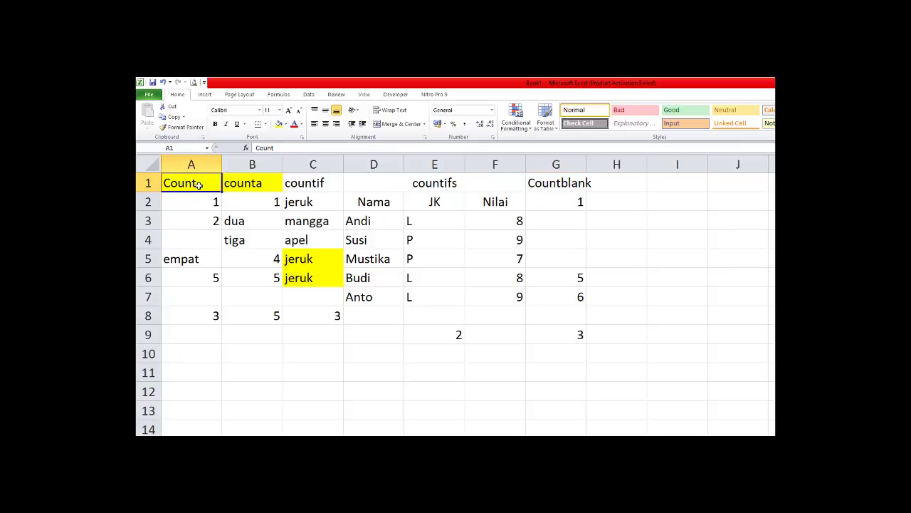
pyautogui.moveTo(196, 203); pyautogui.dragTo(199, 276)
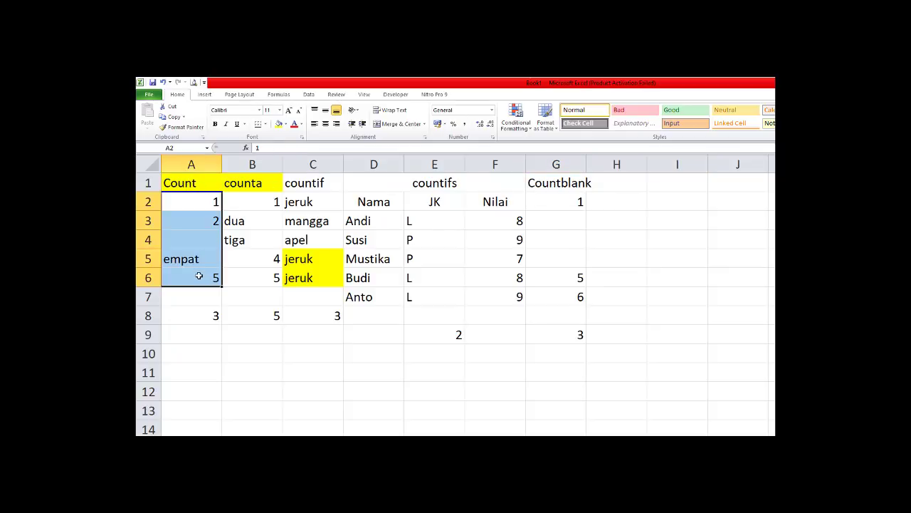
pyautogui.click(211, 201)
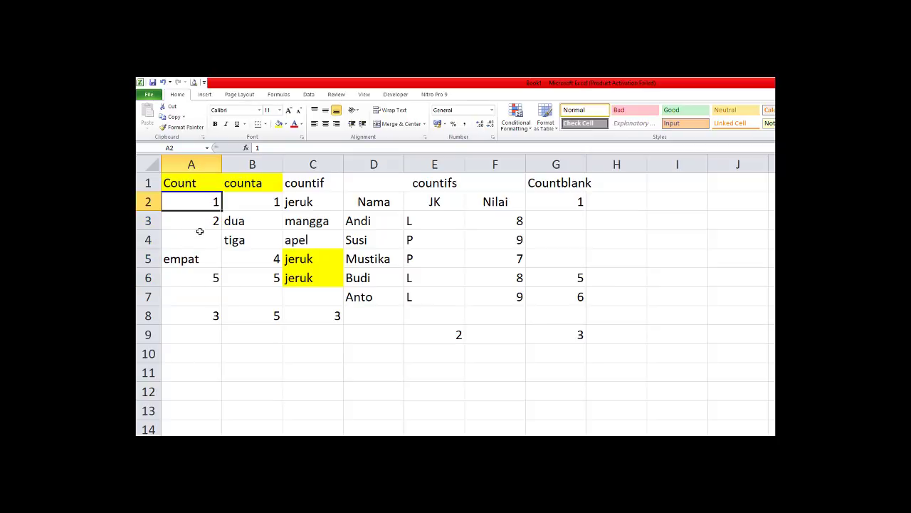
pyautogui.click(201, 222)
pyautogui.click(202, 279)
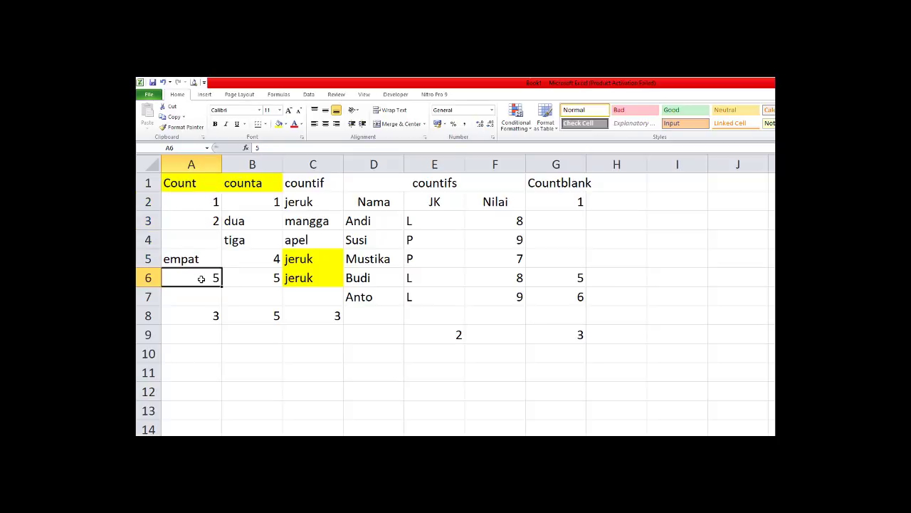
# Review the counta example range B2:B6, including its number and text entries
pyautogui.click(263, 183)
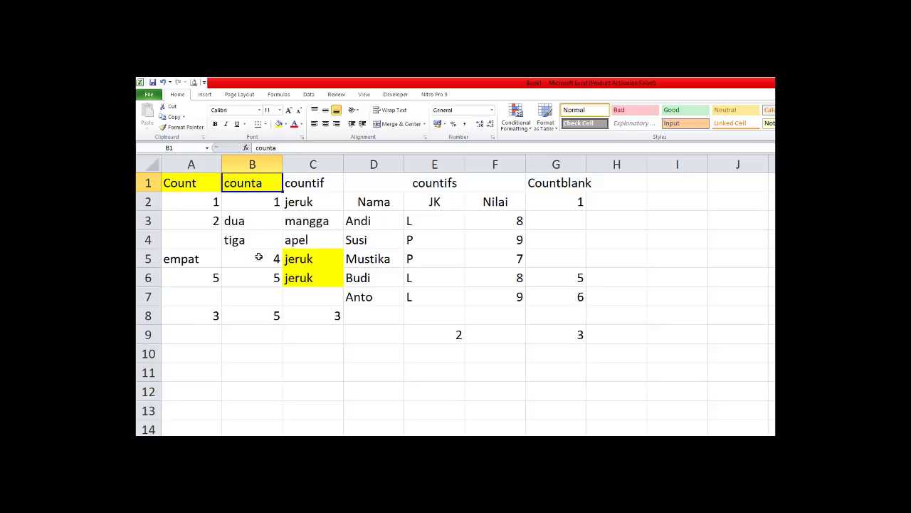
pyautogui.moveTo(253, 204); pyautogui.dragTo(246, 278)
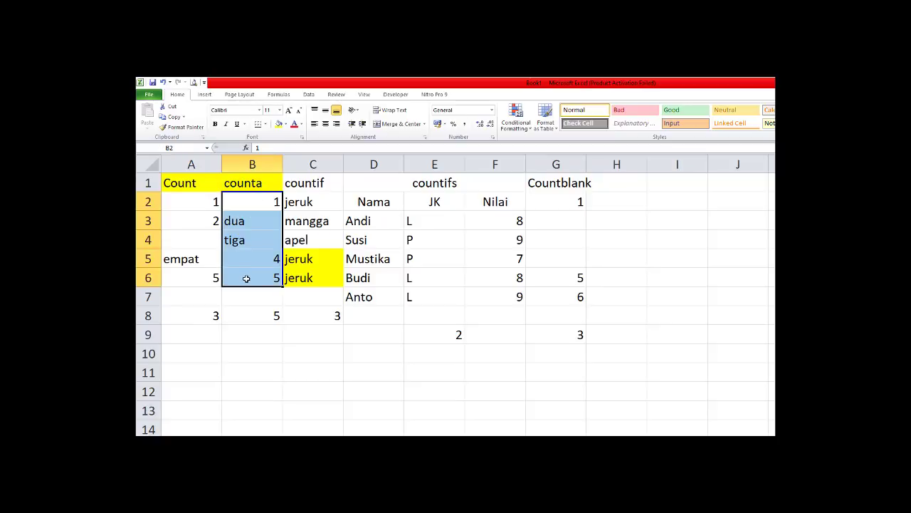
pyautogui.click(252, 202)
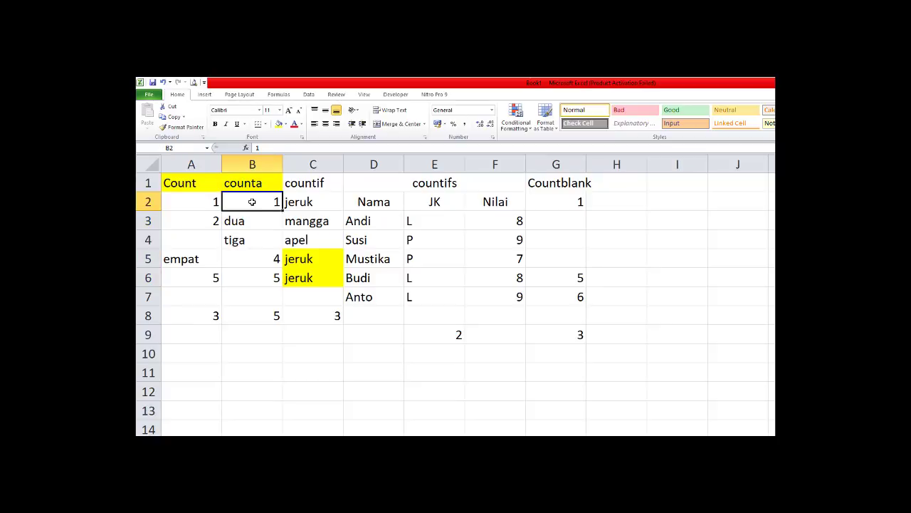
pyautogui.click(249, 220)
pyautogui.click(245, 239)
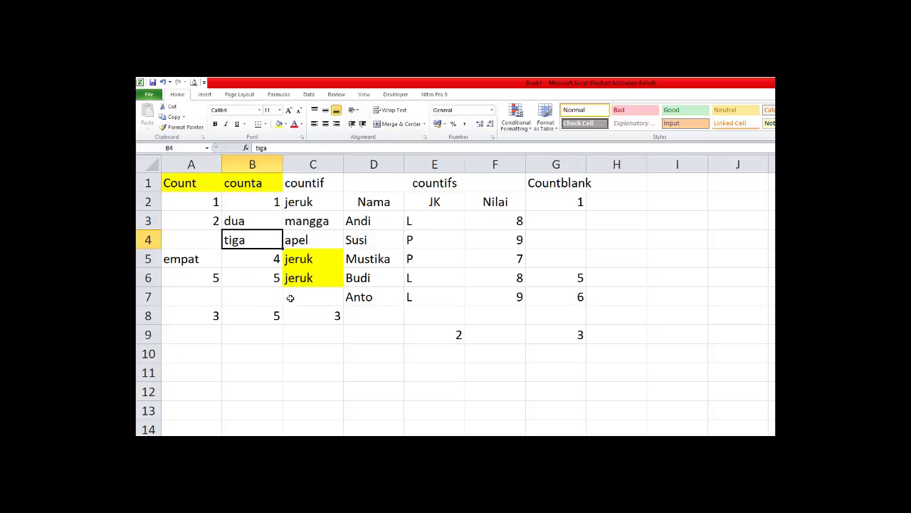
# Review the countif list C2:C6, the JK and Nilai criteria columns under countifs, and the Countblank column
pyautogui.click(329, 184)
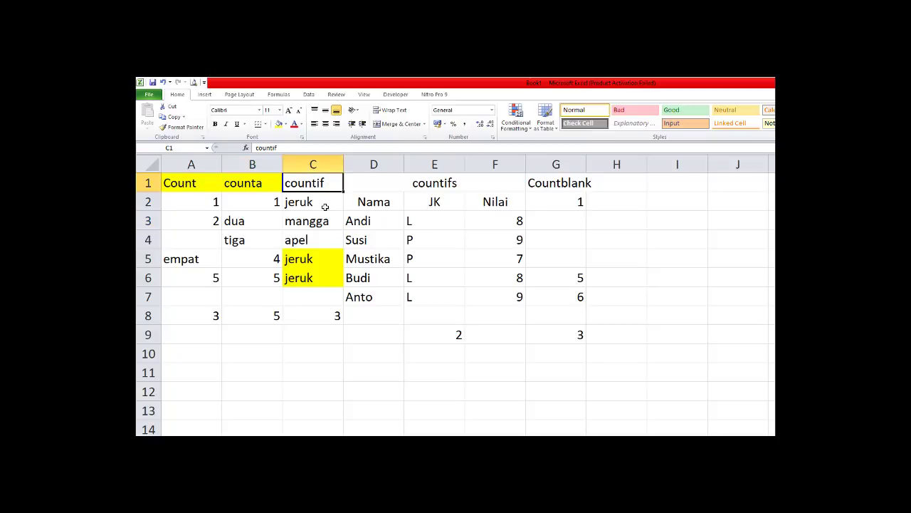
pyautogui.moveTo(325, 205); pyautogui.dragTo(323, 267)
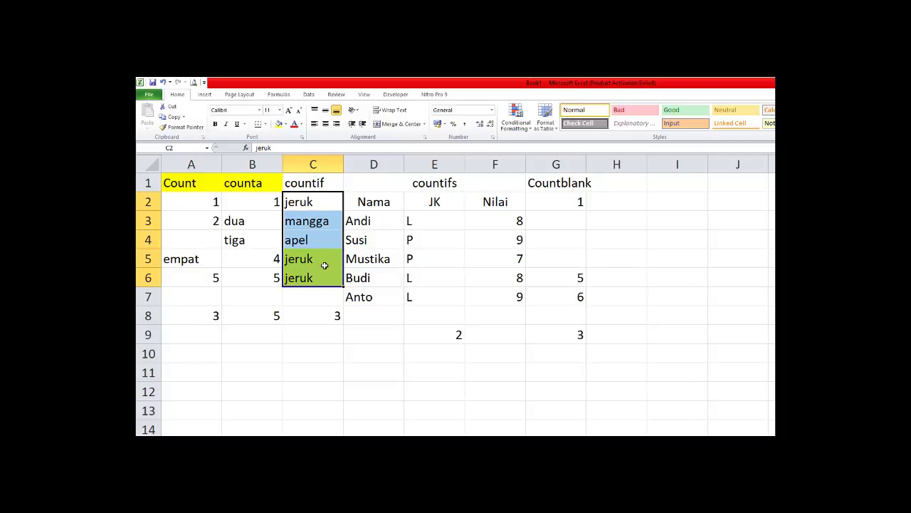
pyautogui.click(442, 185)
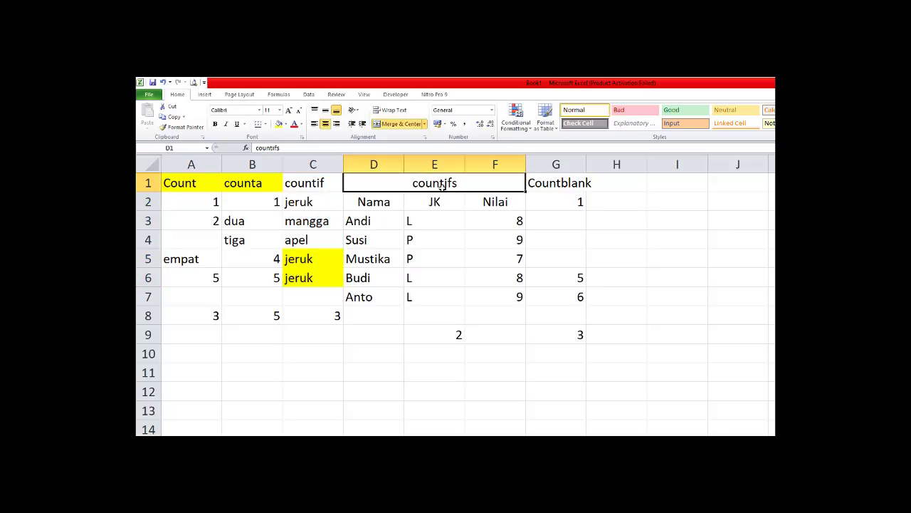
pyautogui.click(518, 226)
pyautogui.click(425, 225)
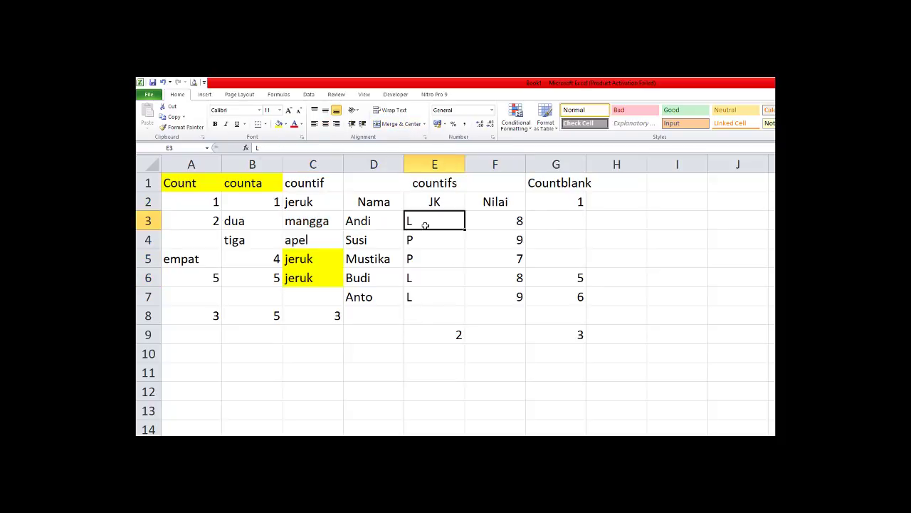
pyautogui.click(426, 261)
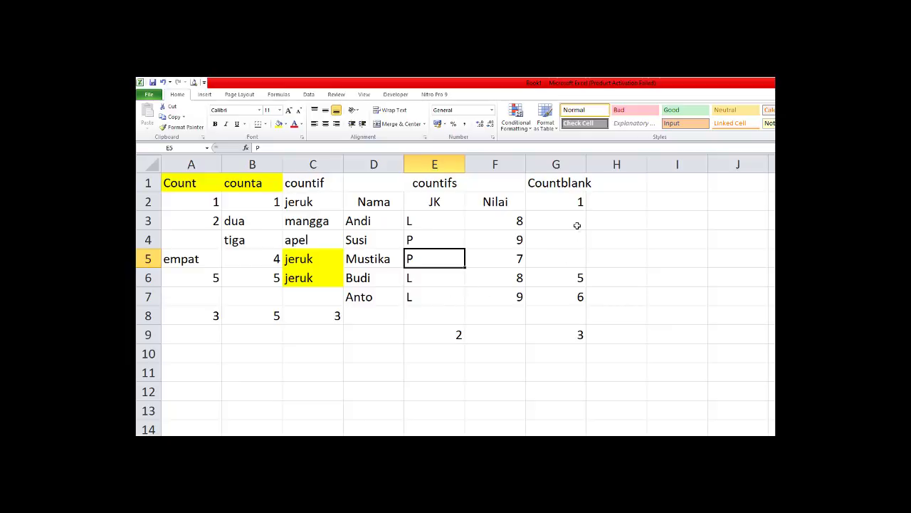
pyautogui.click(565, 205)
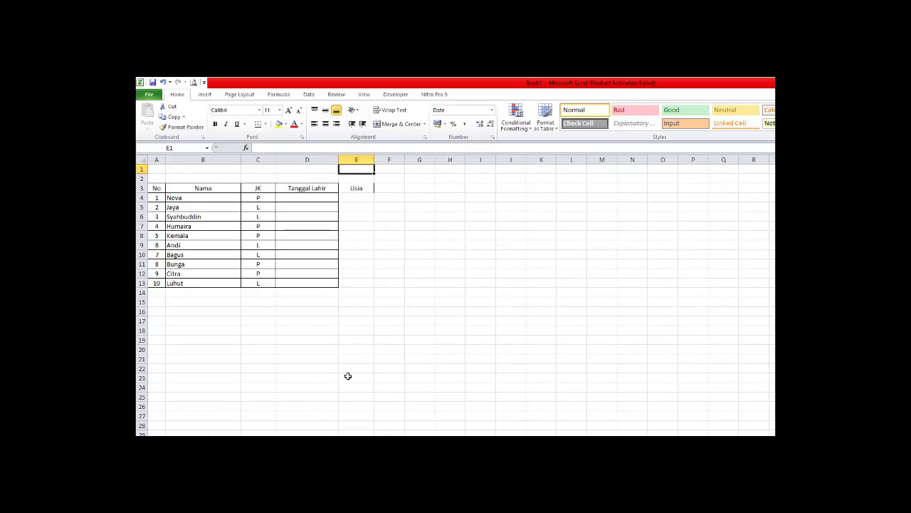
# Examine the No, Nama, JK, Tanggal Lahir and Usia headings in row 3 and select the first Usia cell, E4
pyautogui.click(158, 188)
pyautogui.click(198, 193)
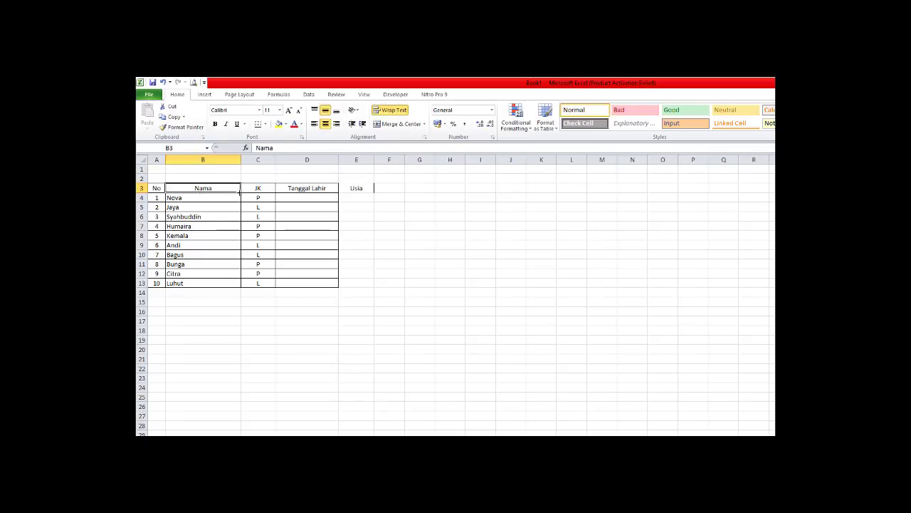
pyautogui.click(251, 188)
pyautogui.click(312, 189)
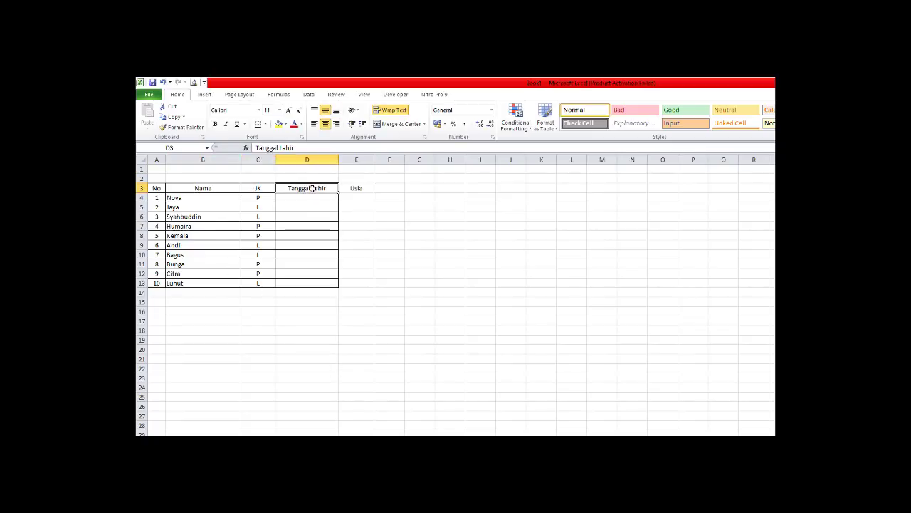
pyautogui.click(354, 188)
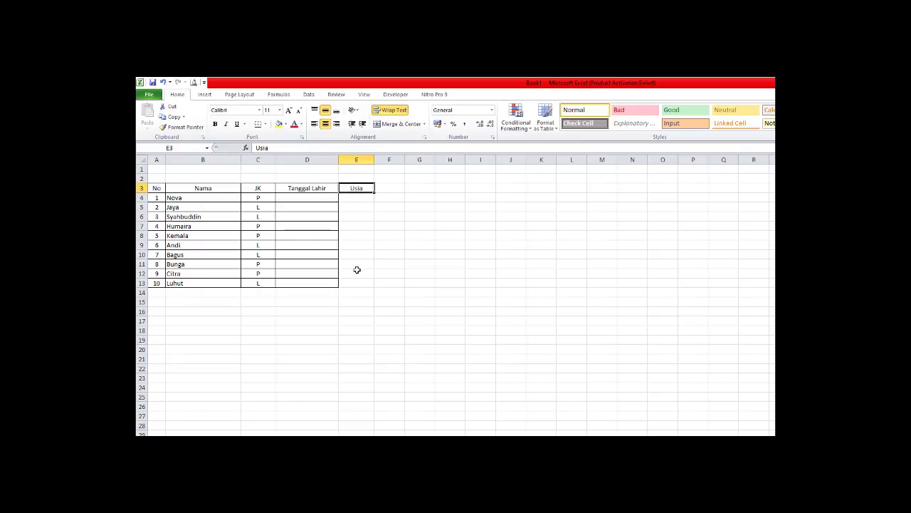
pyautogui.click(365, 200)
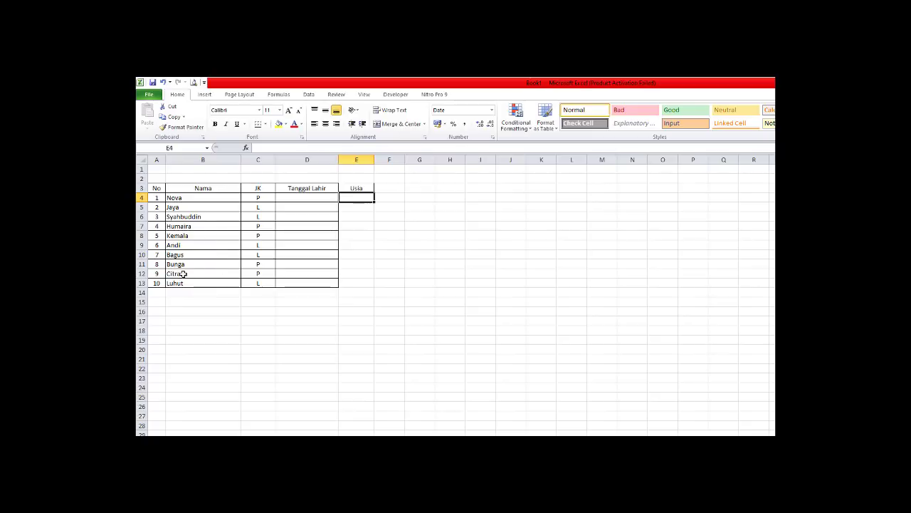
# Widen the Usia column E and enter =TODAY() in cell B15 below the table
pyautogui.click(218, 329)
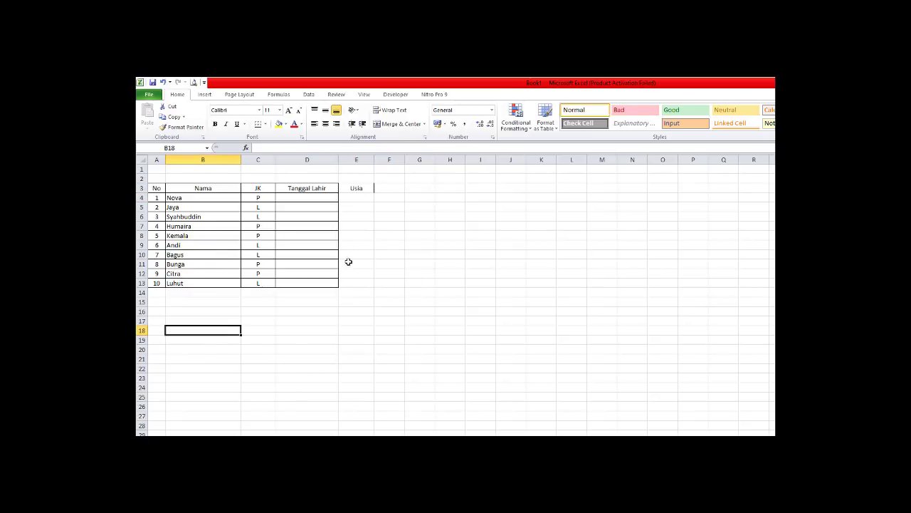
pyautogui.moveTo(374, 159); pyautogui.dragTo(404, 167)
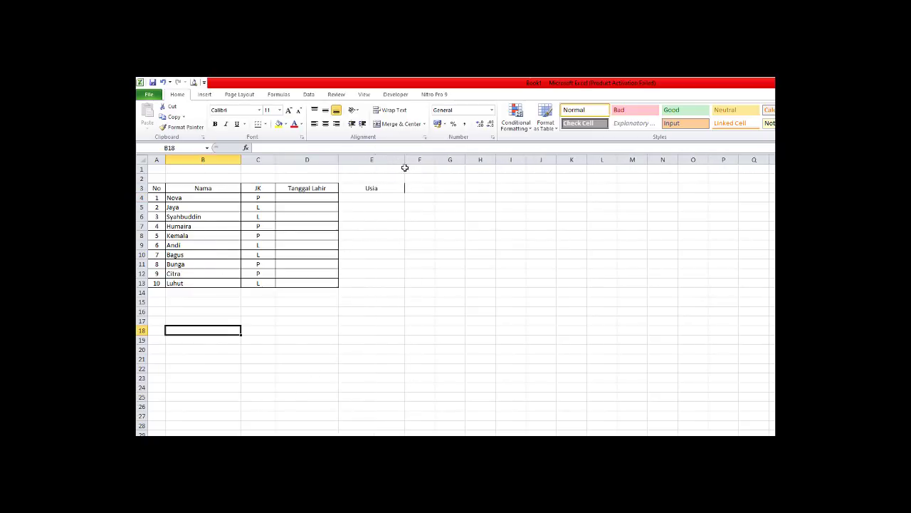
pyautogui.click(214, 303)
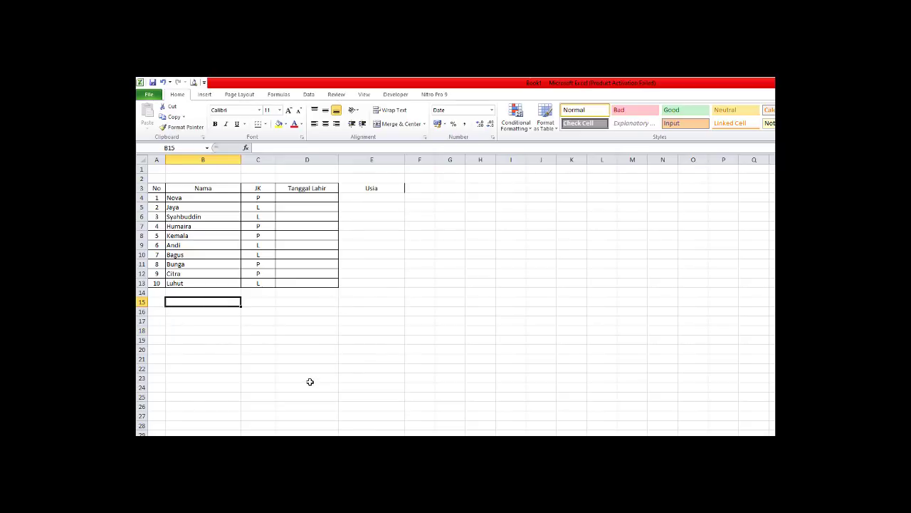
pyautogui.write('=today')
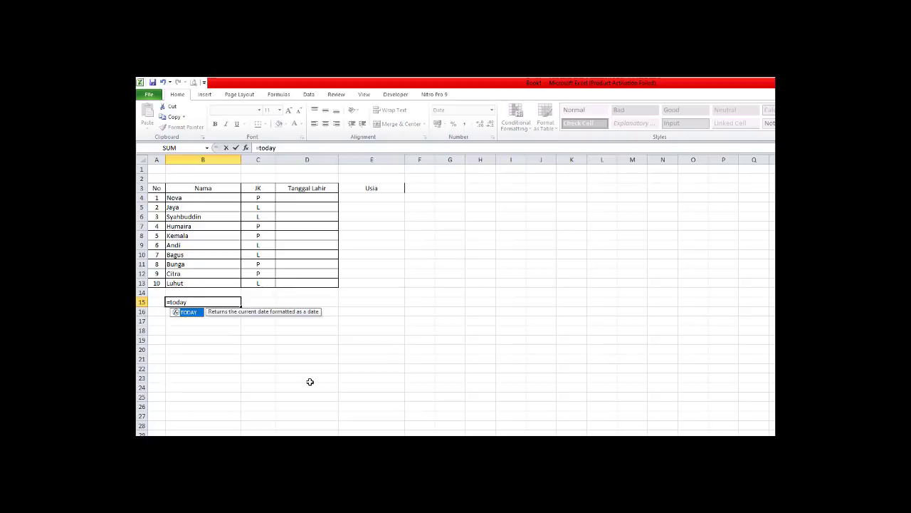
pyautogui.write('()')
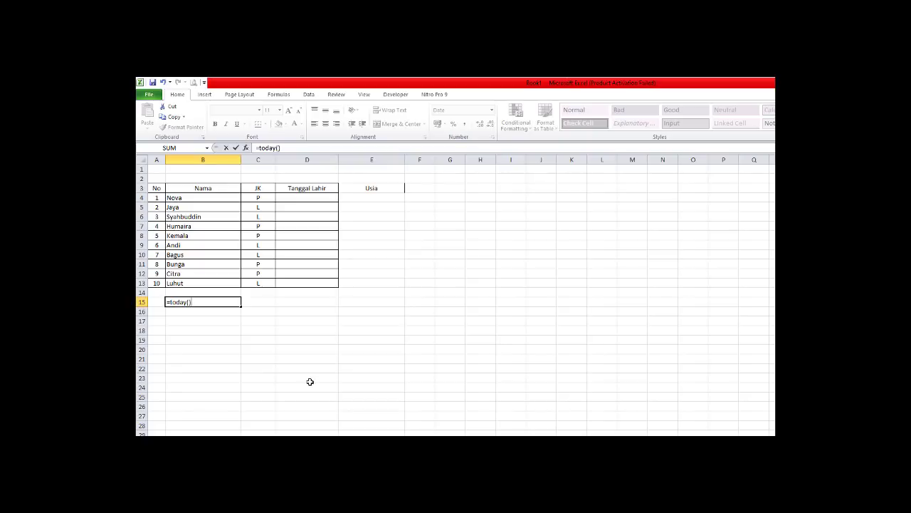
pyautogui.press('Return')
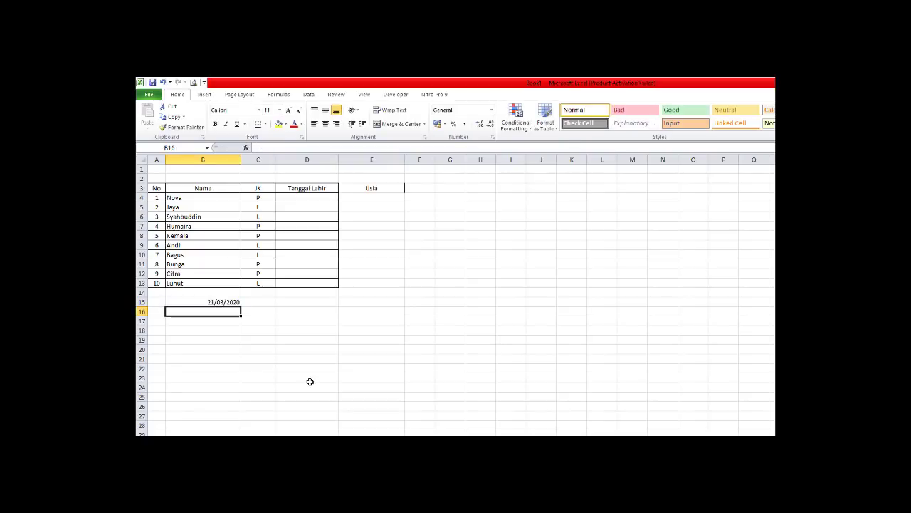
pyautogui.press('Up')
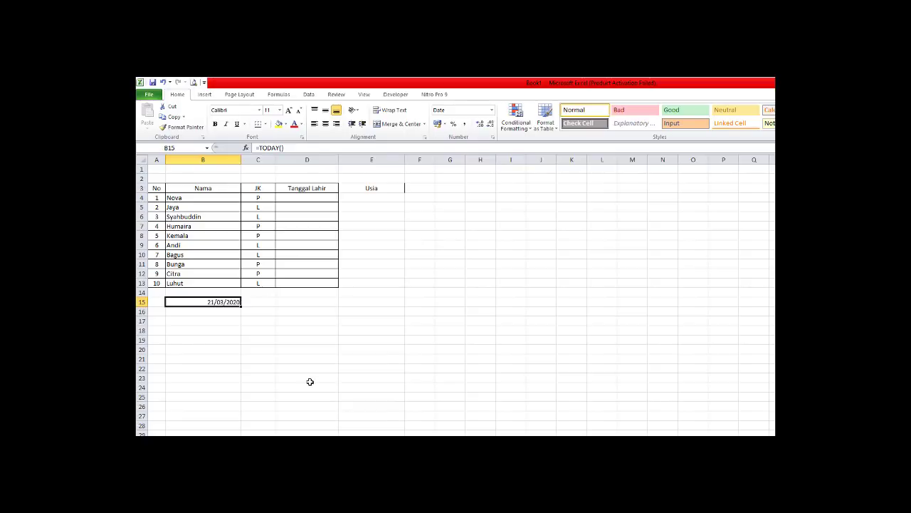
# Enter =NOW() in cell B17 to return the current date and time
pyautogui.press('Down')
pyautogui.press('Down')
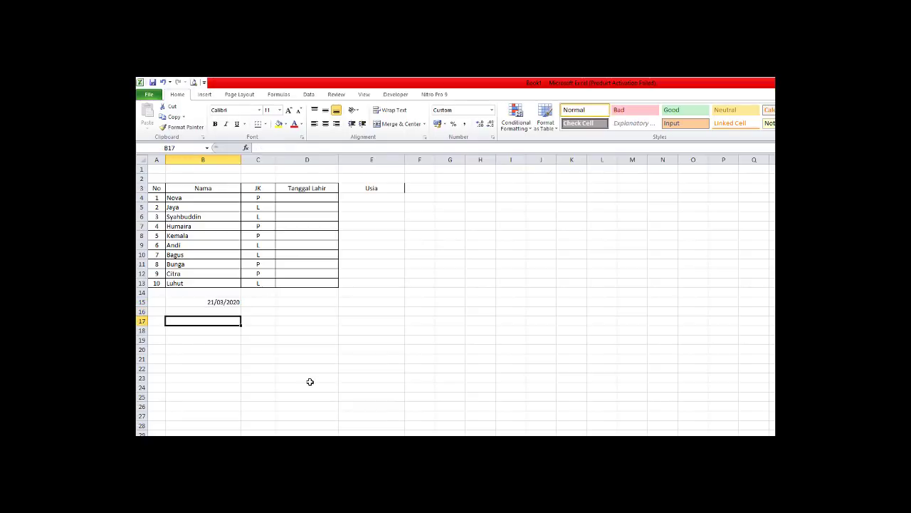
pyautogui.write('=now')
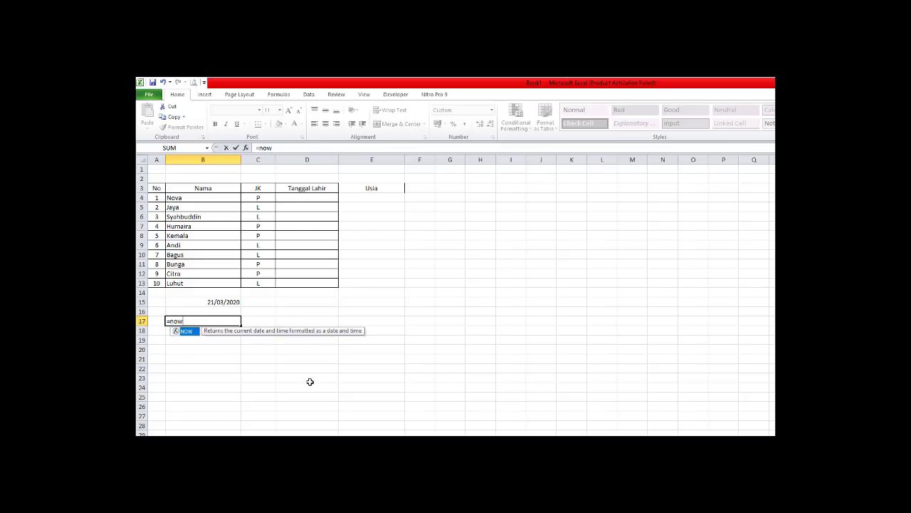
pyautogui.write('()')
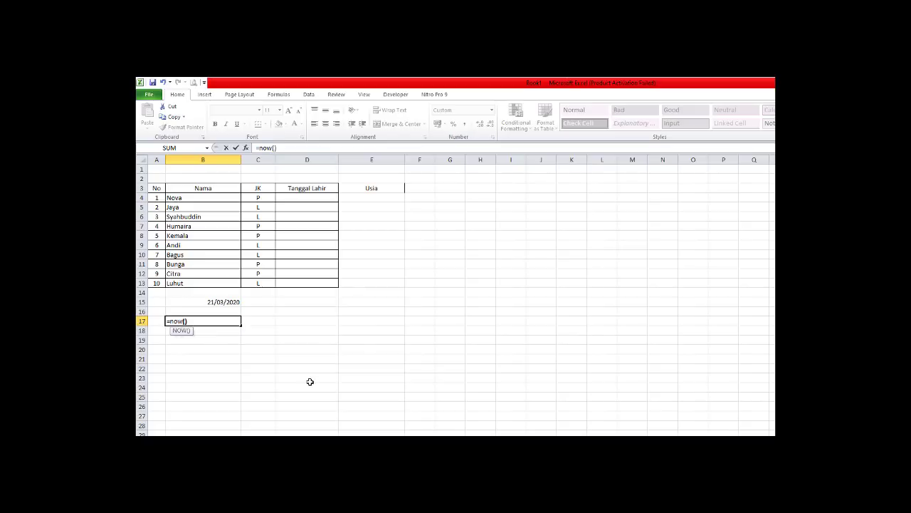
pyautogui.press('Return')
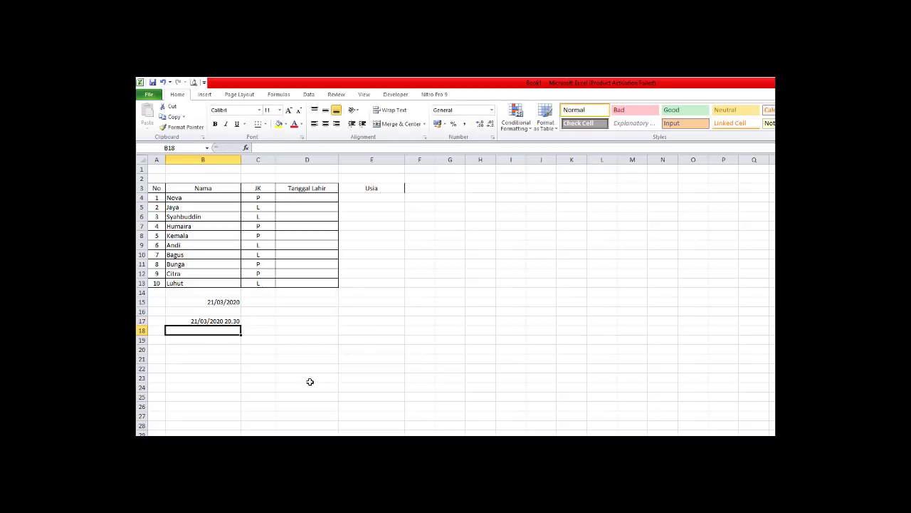
pyautogui.press('Up')
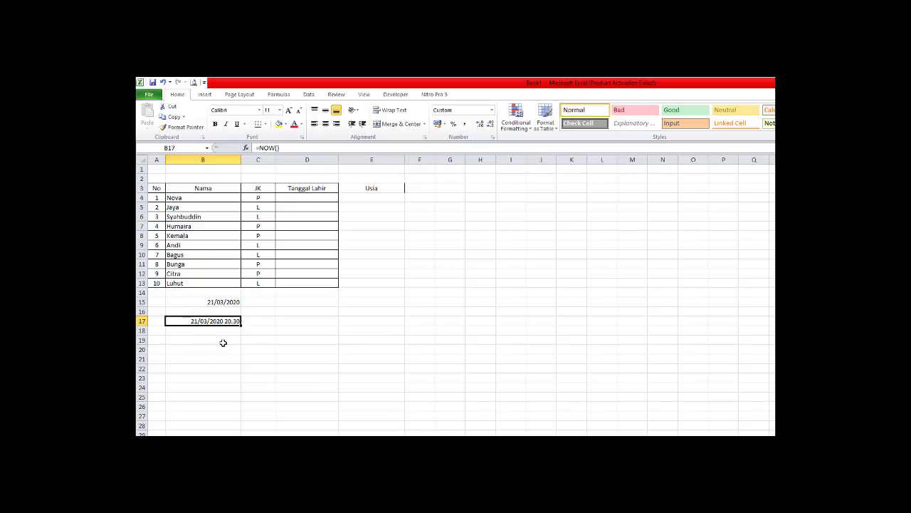
# Compare the TODAY formula in B15 with the NOW formula in B17
pyautogui.click(226, 301)
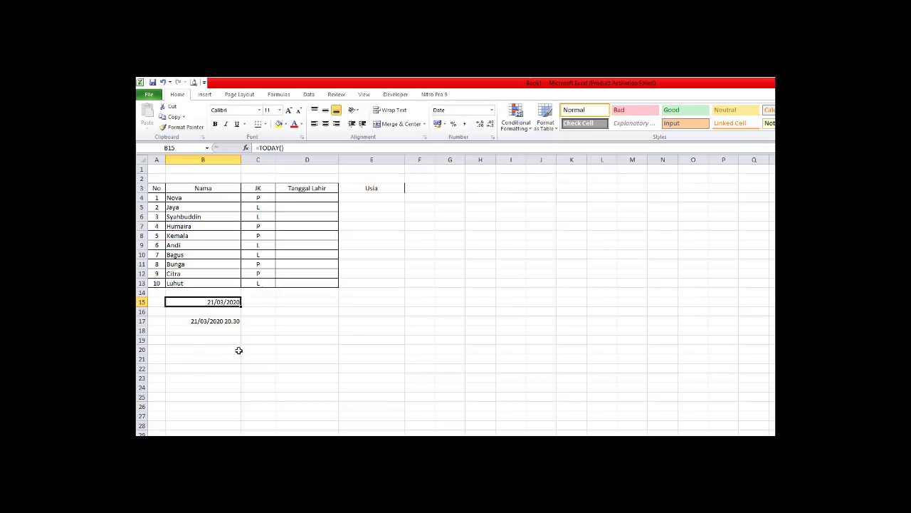
pyautogui.click(235, 320)
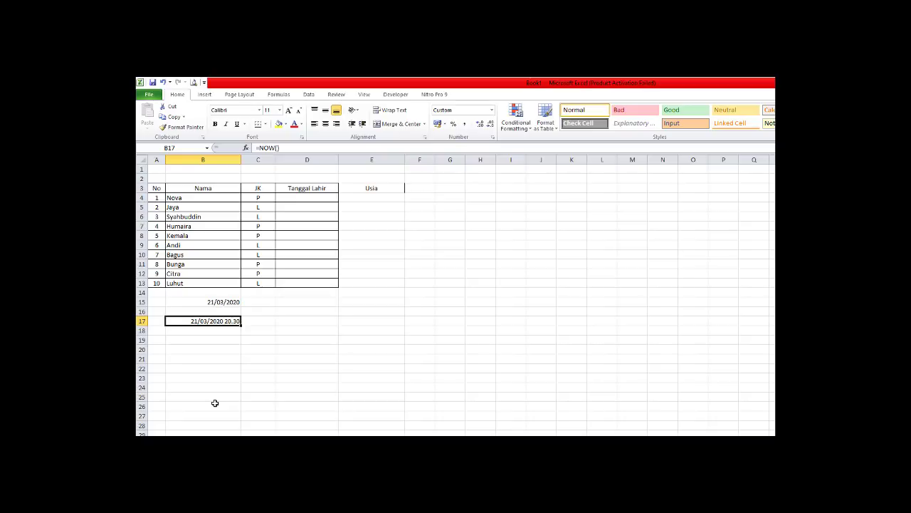
pyautogui.click(287, 396)
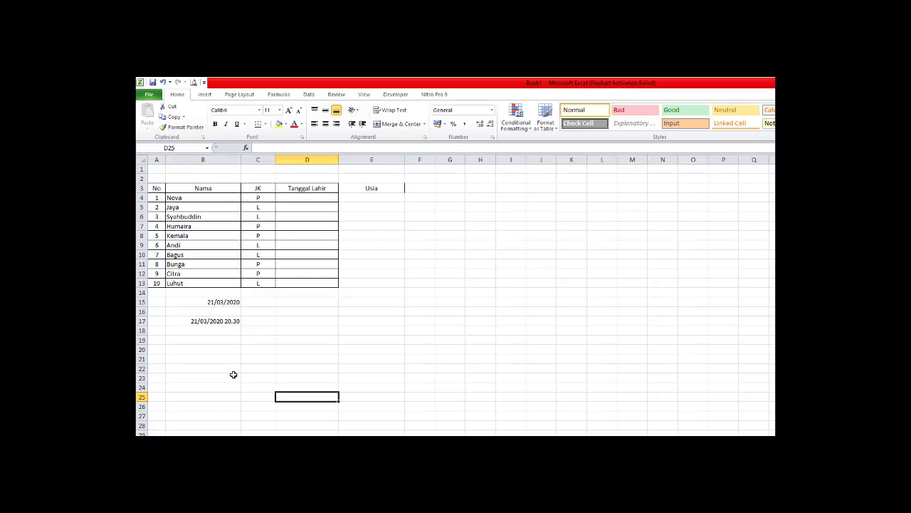
pyautogui.moveTo(209, 302); pyautogui.dragTo(210, 321)
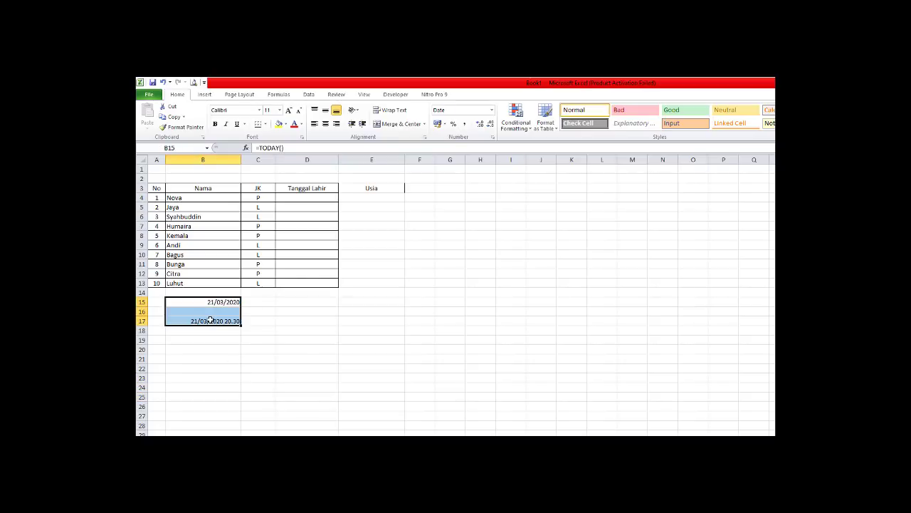
pyautogui.press('Delete')
pyautogui.hotkey('ctrl', 'z')
pyautogui.click(178, 358)
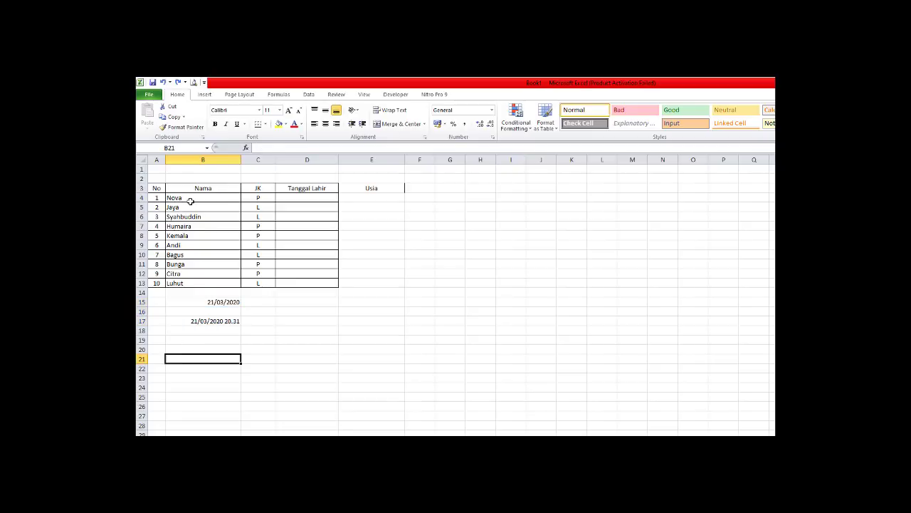
# Review the Nama, JK, Tanggal Lahir and Usia columns of the practice table, including the first person's row
pyautogui.moveTo(191, 202); pyautogui.dragTo(193, 282)
pyautogui.click(305, 347)
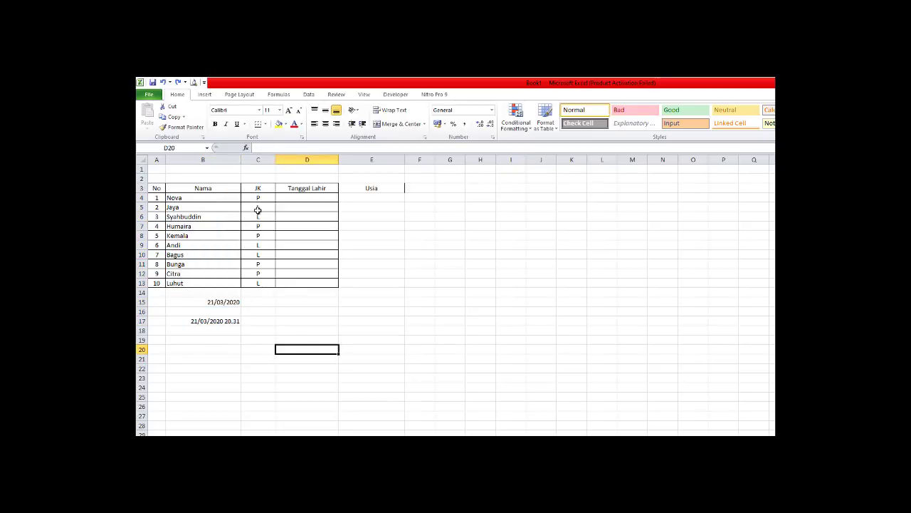
pyautogui.moveTo(258, 197); pyautogui.dragTo(259, 282)
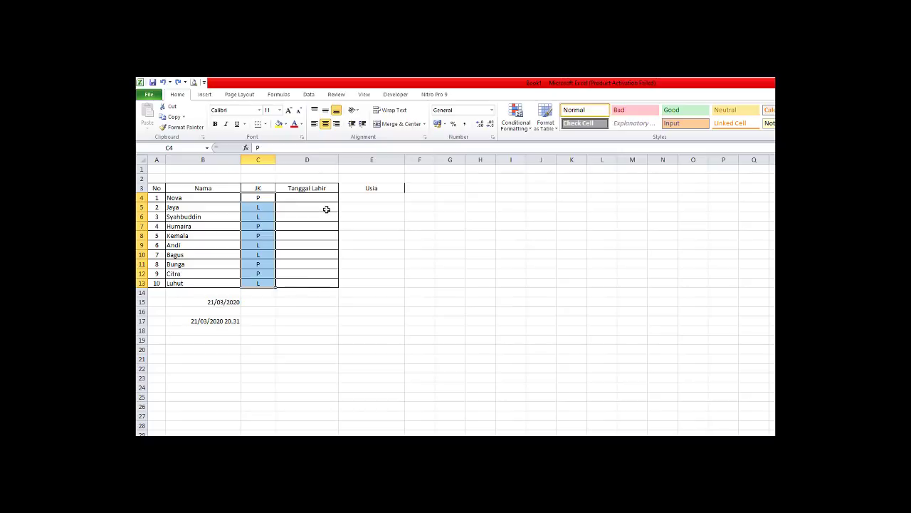
pyautogui.moveTo(323, 196); pyautogui.dragTo(323, 284)
pyautogui.click(376, 198)
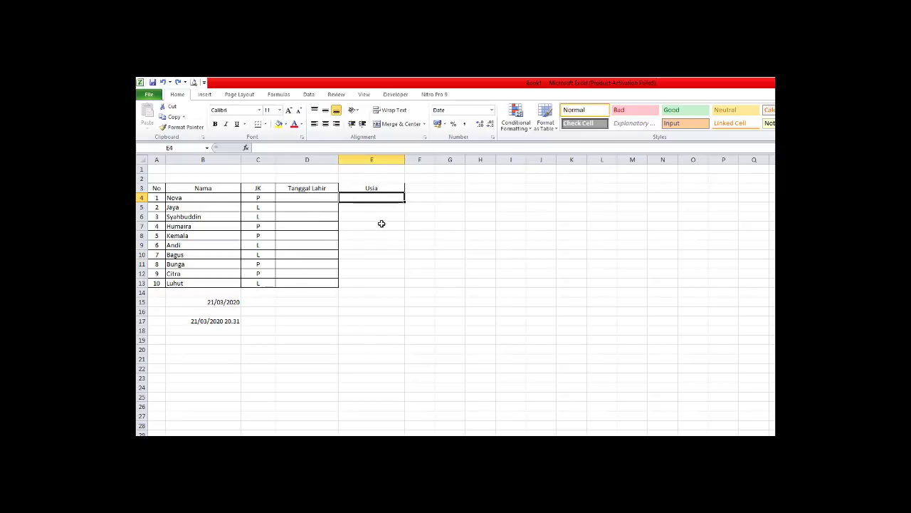
pyautogui.click(348, 396)
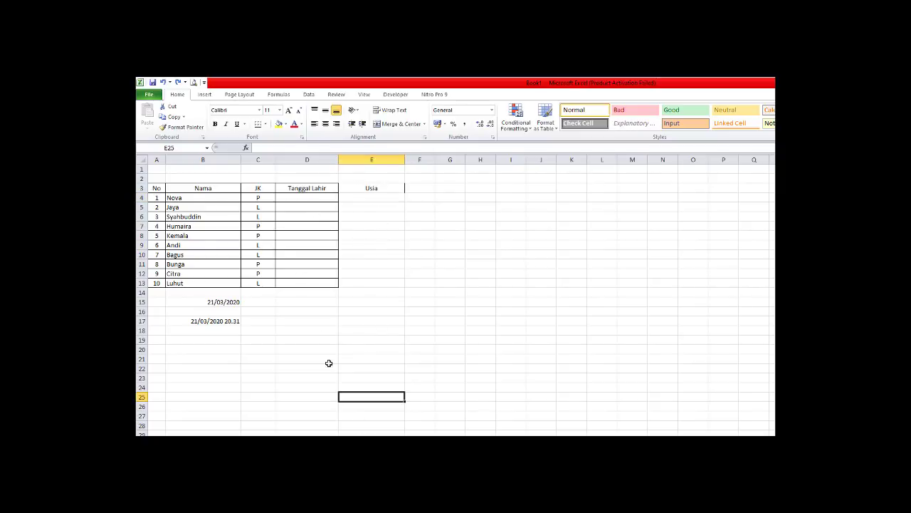
pyautogui.click(182, 199)
pyautogui.click(269, 198)
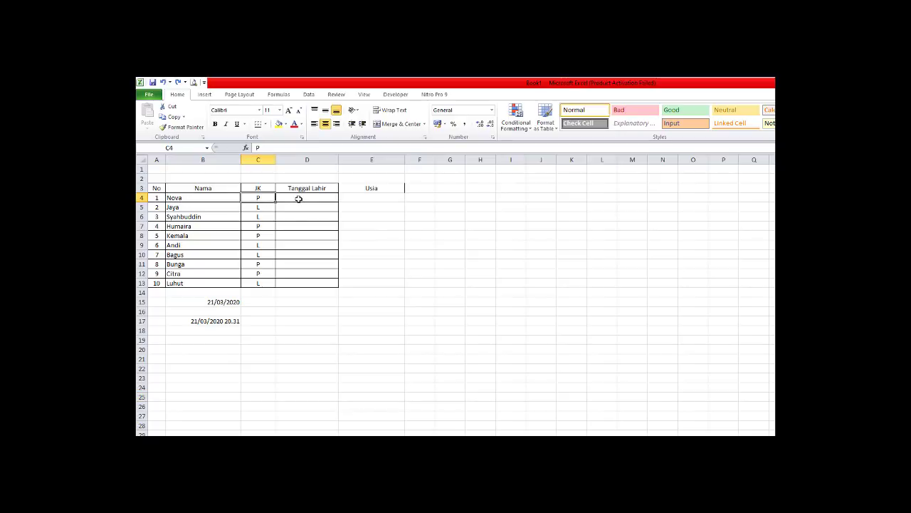
# Enter the dates of birth for the first two people in D4 and D5, and review the Tanggal Lahir range D4:D13
pyautogui.click(298, 199)
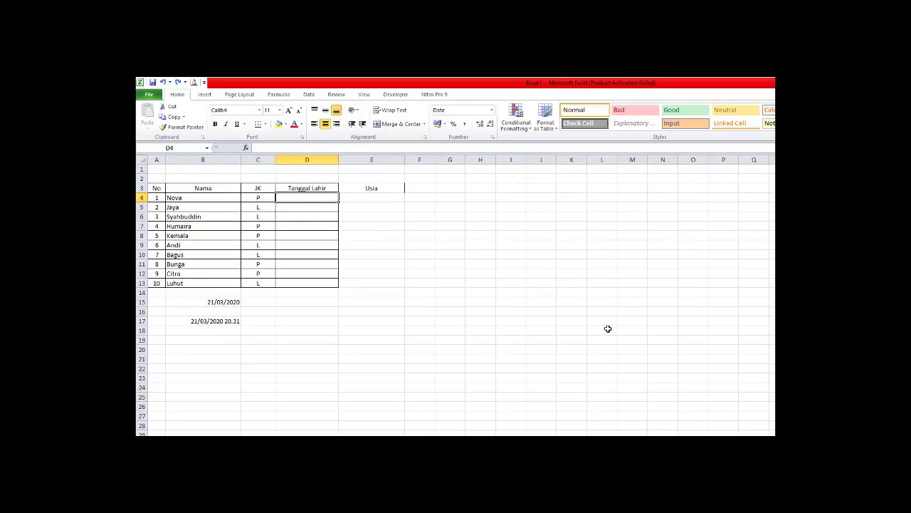
pyautogui.write('2-2-')
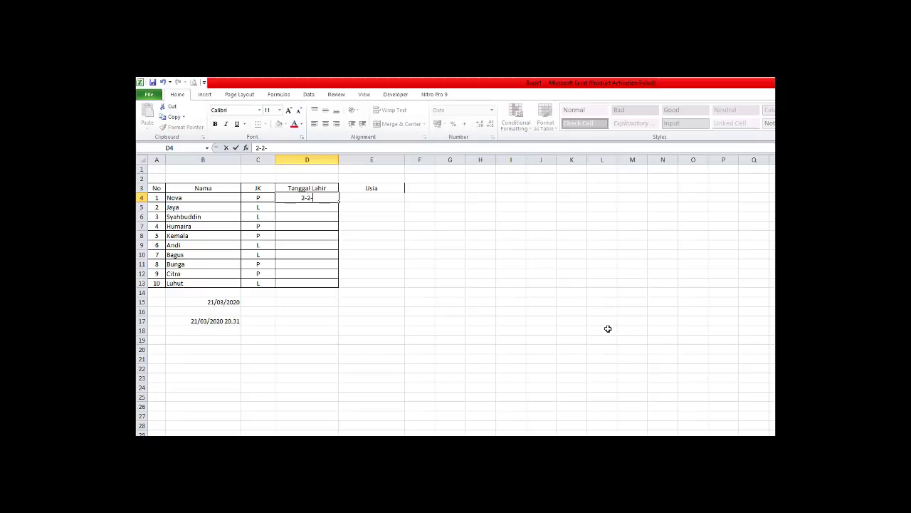
pyautogui.write('2000')
pyautogui.press('Return')
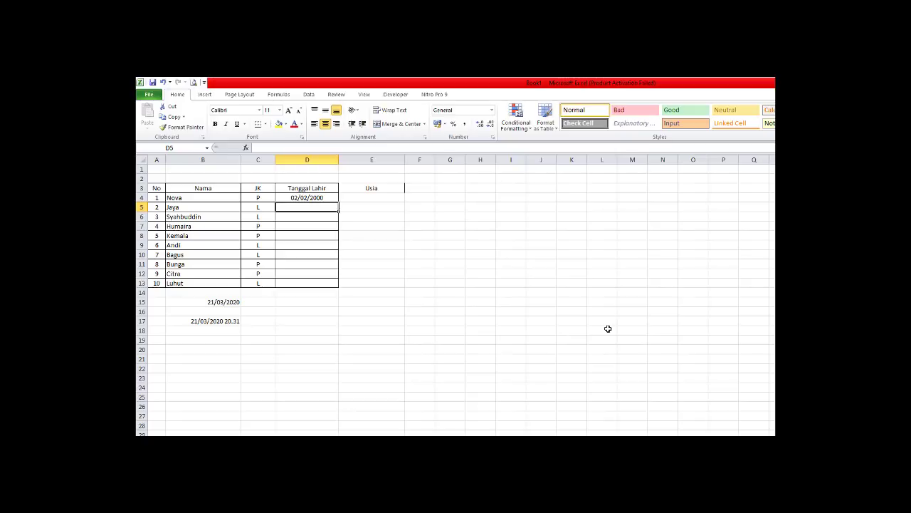
pyautogui.write('5-4-')
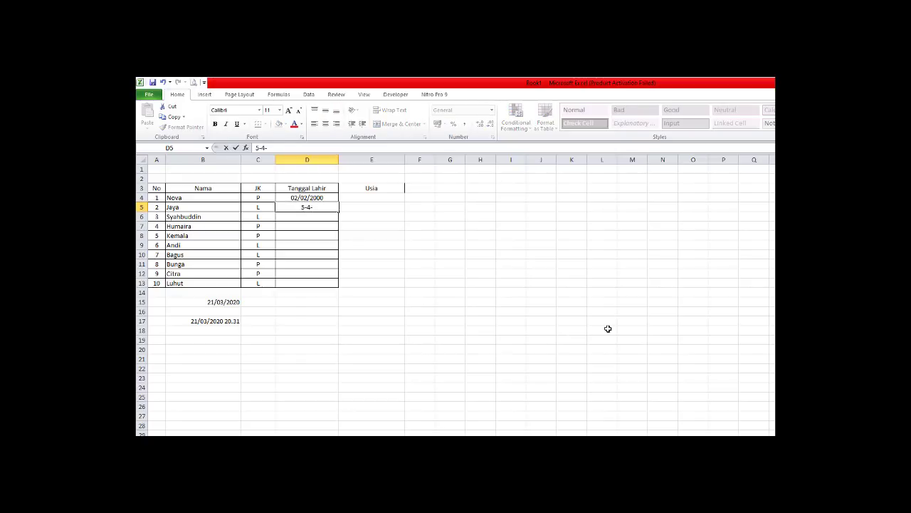
pyautogui.write('1999')
pyautogui.press('Return')
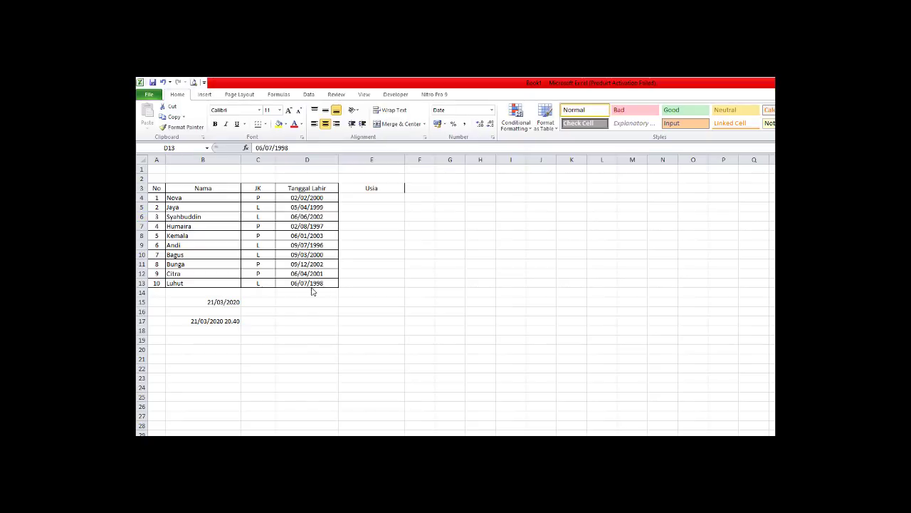
pyautogui.click(315, 284)
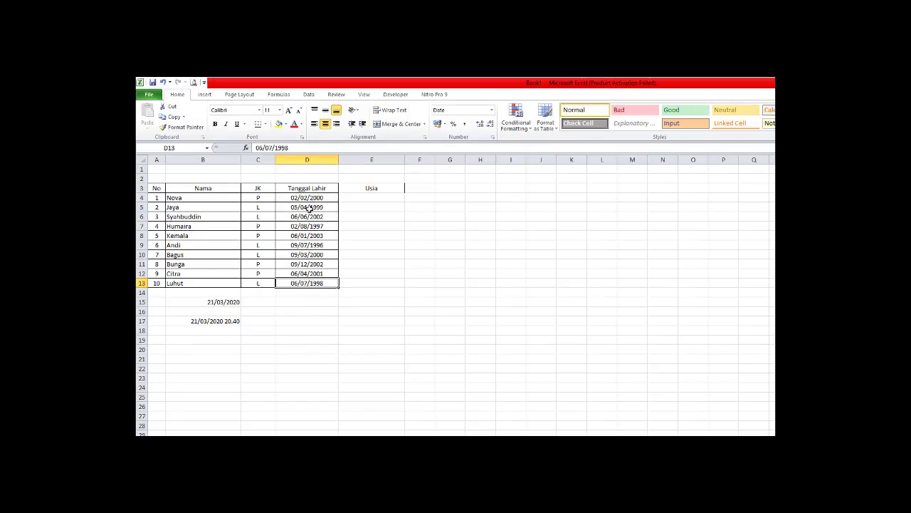
pyautogui.moveTo(313, 198); pyautogui.dragTo(317, 285)
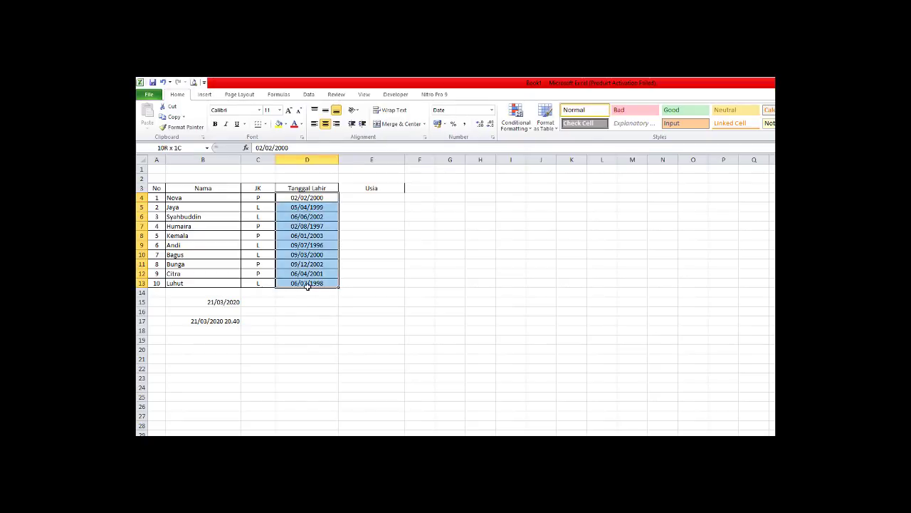
# Start a DATEDIF formula in the first Usia cell, E4, with birth date cell D4 as the start date
pyautogui.click(386, 197)
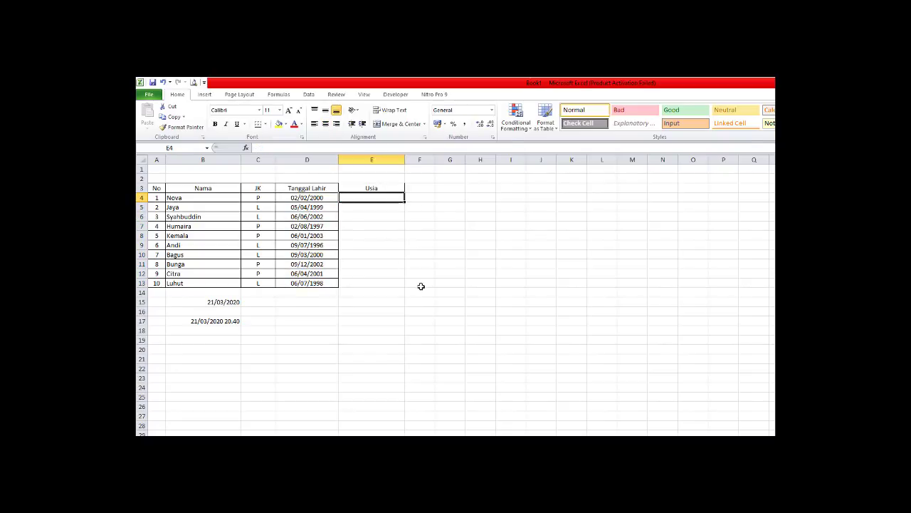
pyautogui.write('=')
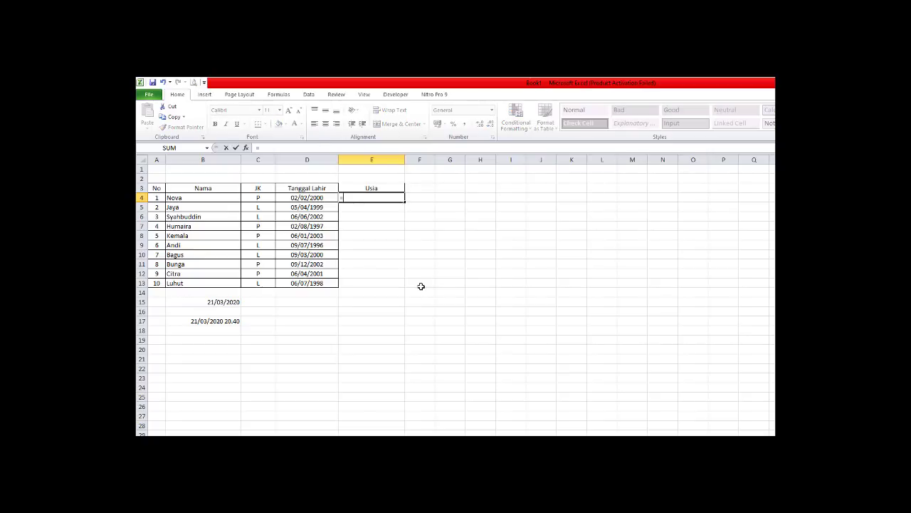
pyautogui.write('datedif(')
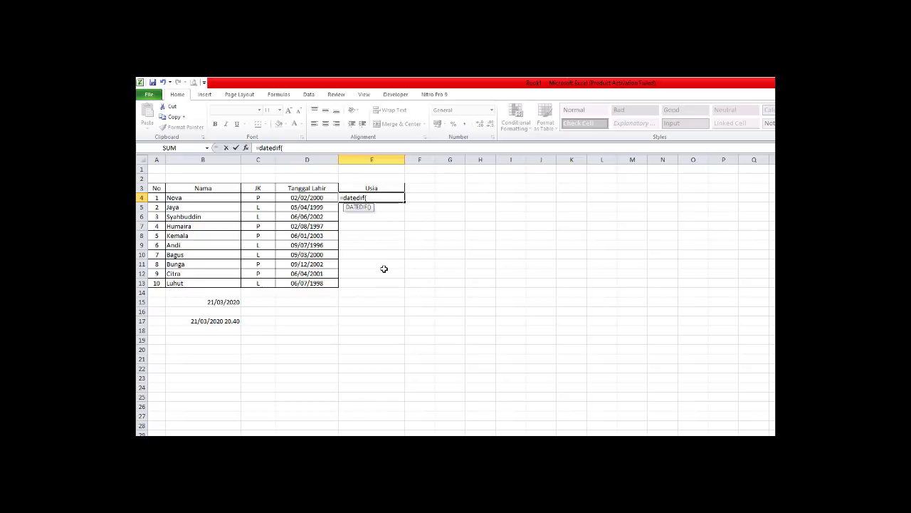
pyautogui.click(303, 199)
pyautogui.write(';')
pyautogui.moveTo(303, 199); pyautogui.dragTo(371, 198)
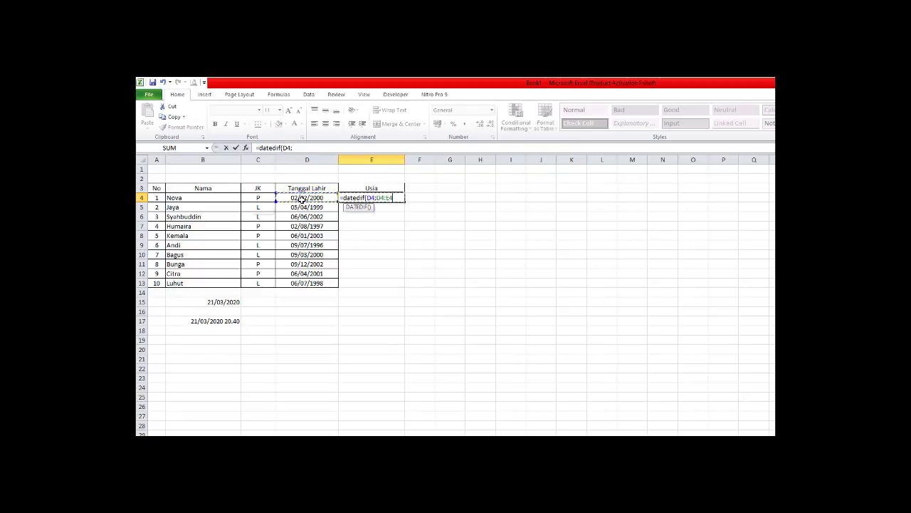
pyautogui.press('BackSpace')
pyautogui.press('BackSpace')
pyautogui.press('BackSpace')
pyautogui.press('BackSpace')
pyautogui.press('BackSpace')
# Complete the DATEDIF formula in E4 with TODAY() as the end date and "y" as the unit
pyautogui.write('t')
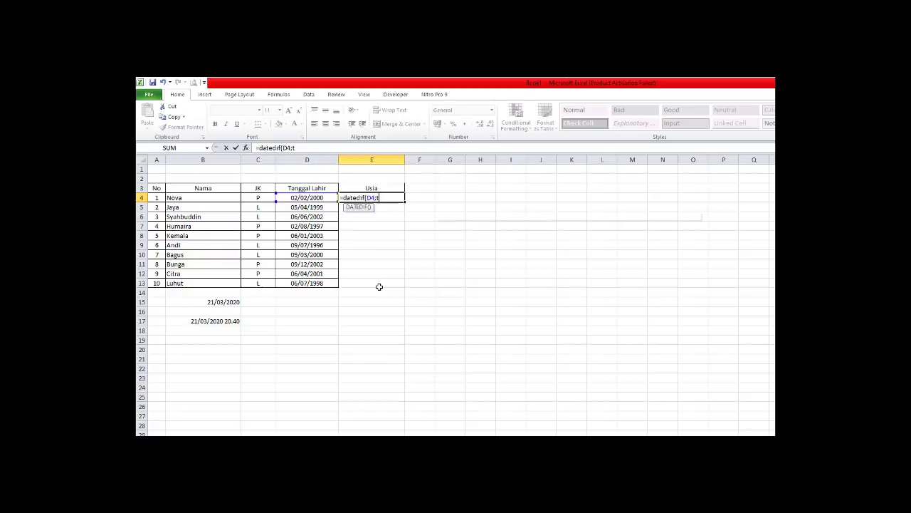
pyautogui.write('oday();')
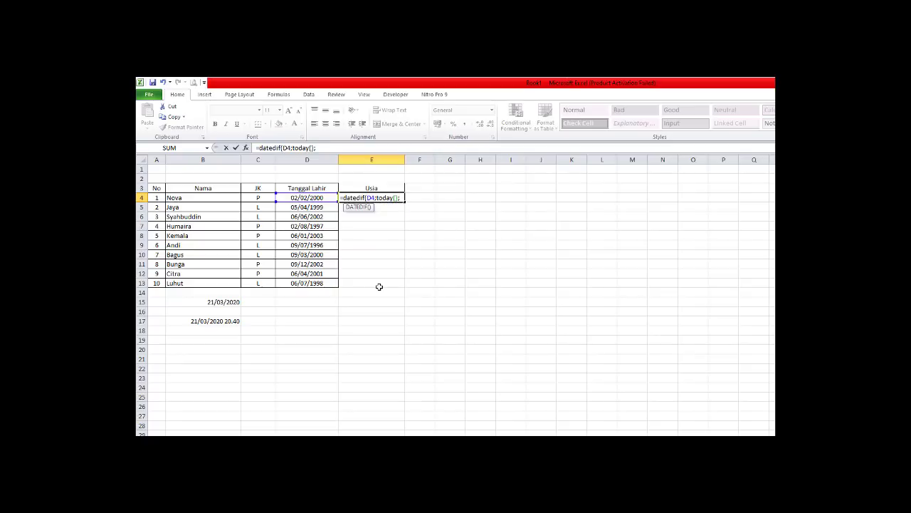
pyautogui.write('"y)')
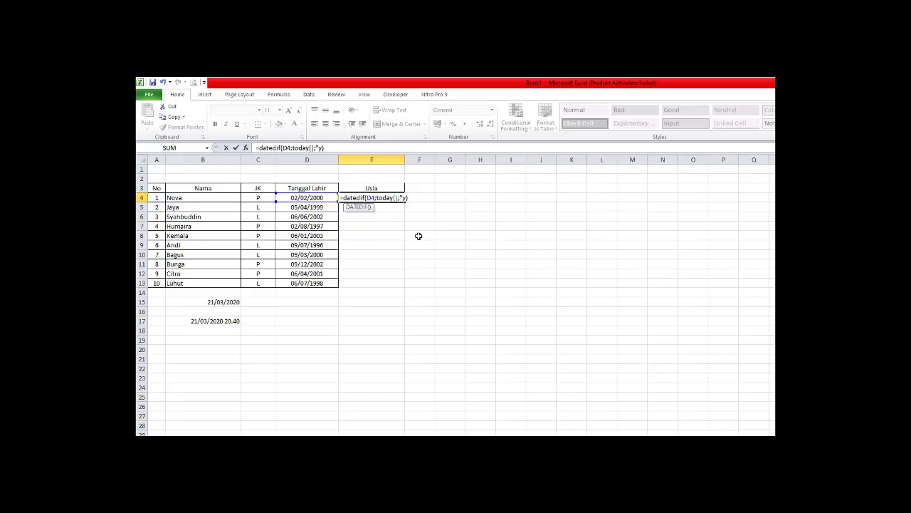
pyautogui.write('"')
pyautogui.press('Return')
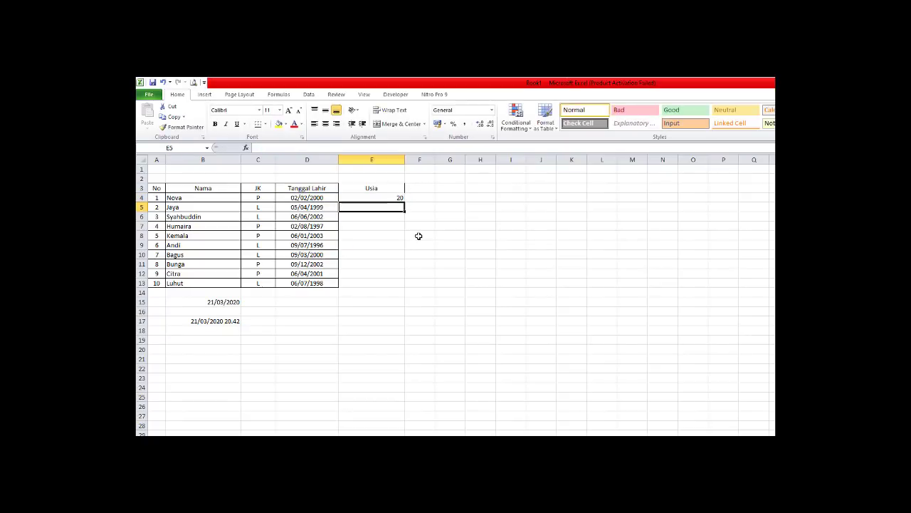
# Review the arguments of the completed DATEDIF formula in E4
pyautogui.press('Up')
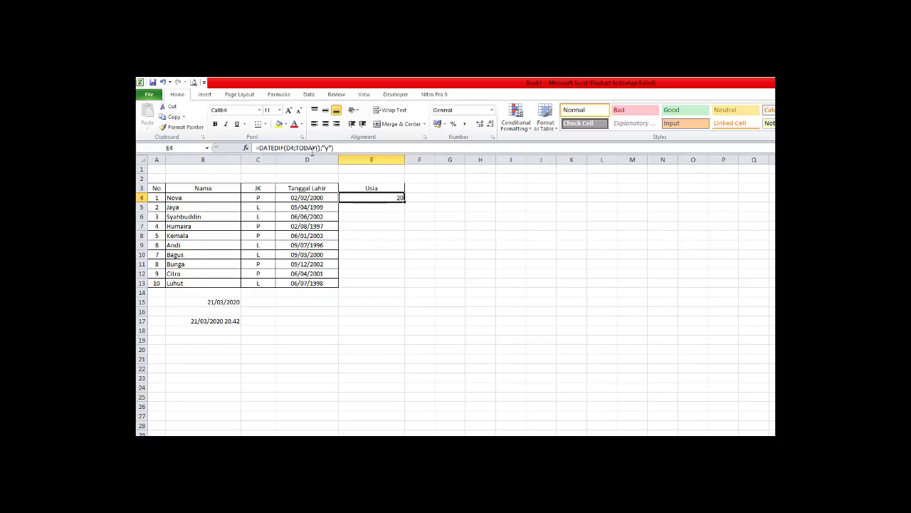
pyautogui.click(314, 147)
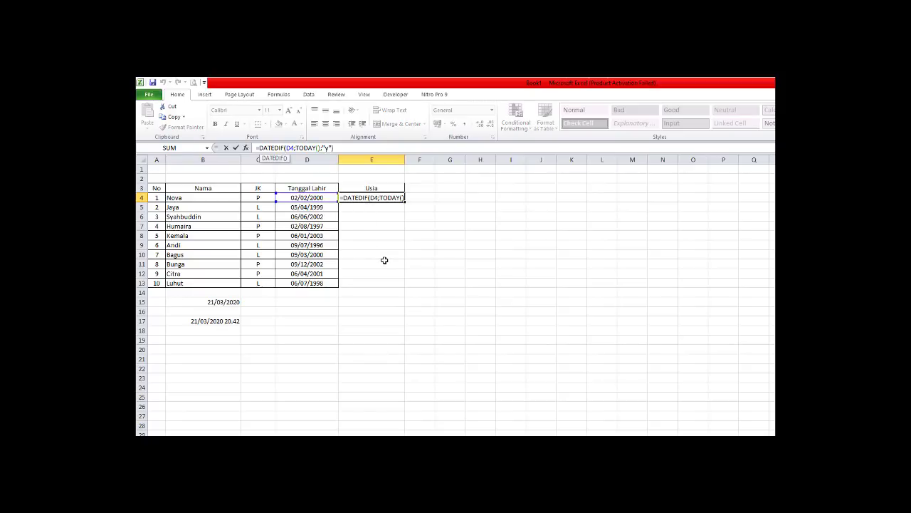
pyautogui.hotkey('ctrl', 'Return')
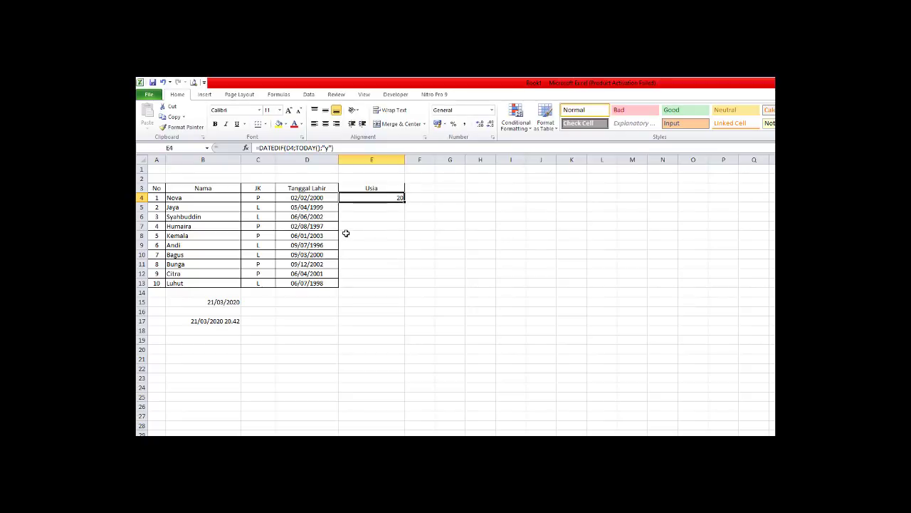
pyautogui.click(349, 148)
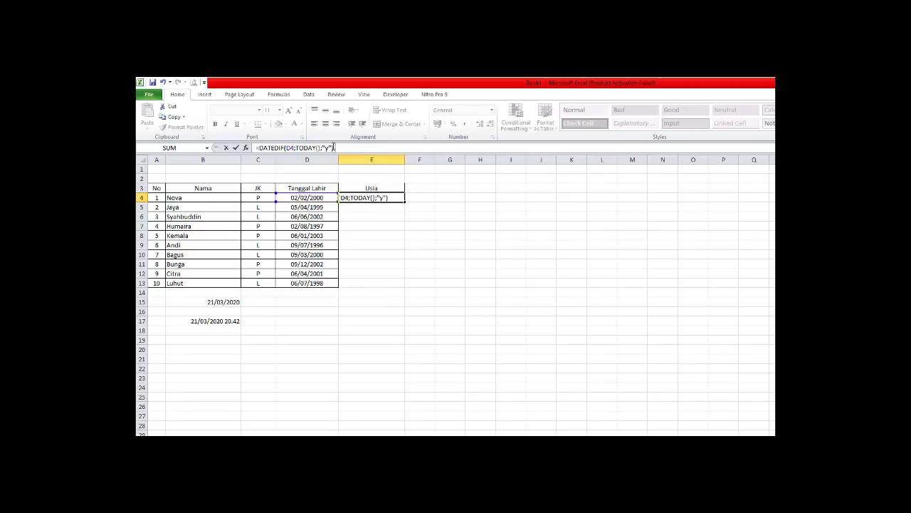
pyautogui.moveTo(334, 149); pyautogui.dragTo(249, 149)
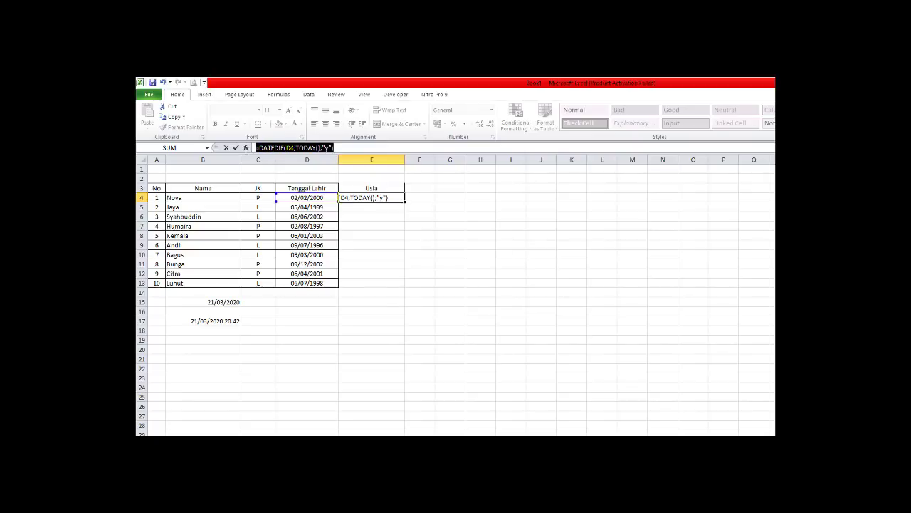
# Append & " Thn" to the E4 formula as the unit label for the years
pyautogui.click(349, 149)
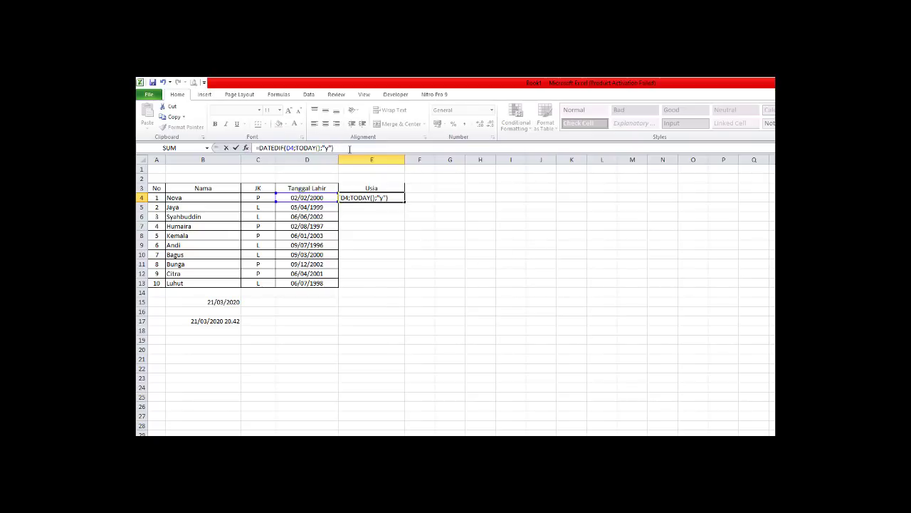
pyautogui.write('& "THN')
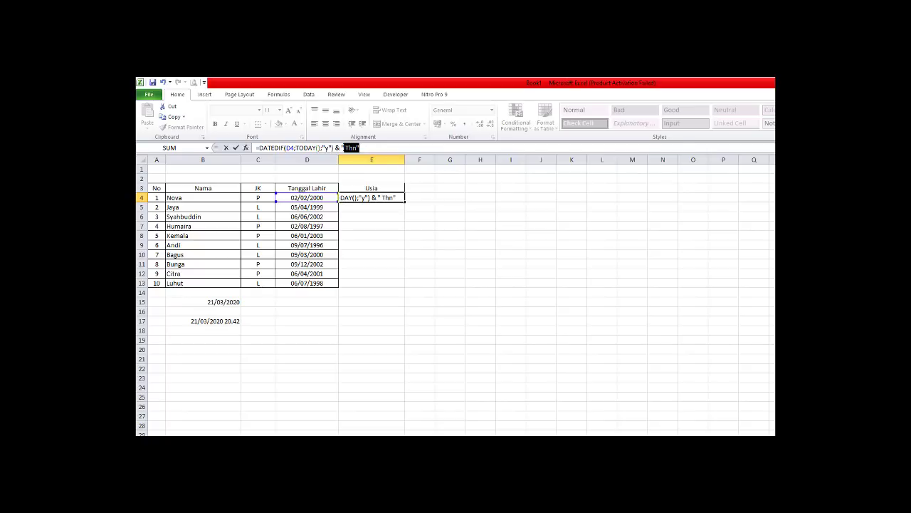
pyautogui.moveTo(346, 147); pyautogui.dragTo(341, 147)
pyautogui.press('Return')
pyautogui.press('Up')
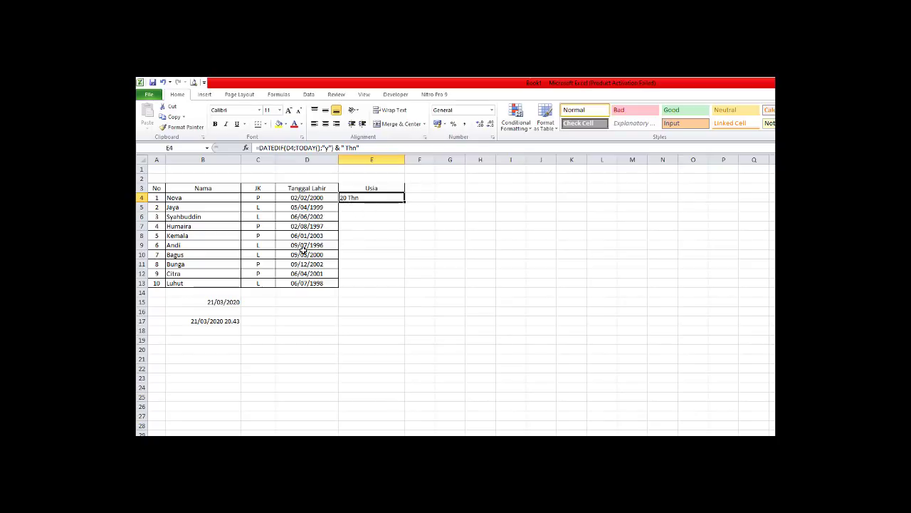
# Extend the E4 formula with & DATEDIF(D4;TODAY();"YM") for the remaining months
pyautogui.click(364, 148)
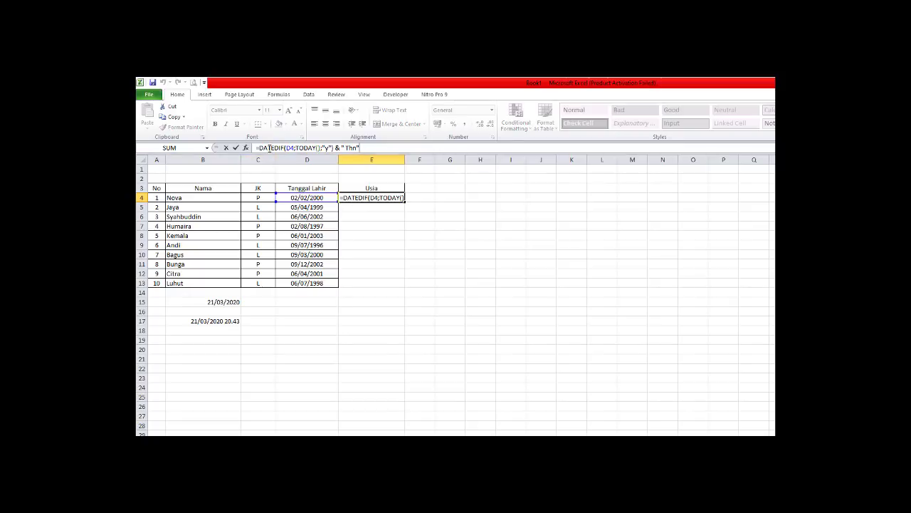
pyautogui.click(354, 148)
pyautogui.doubleClick(265, 148)
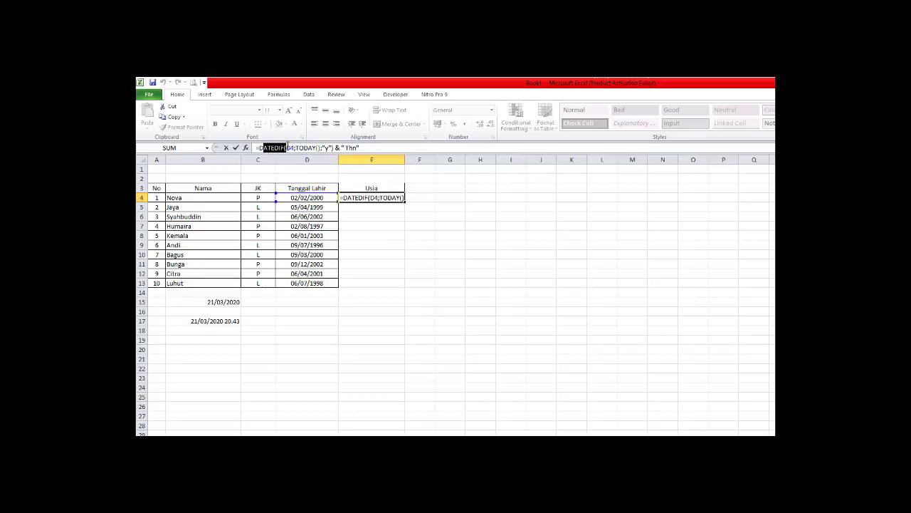
pyautogui.doubleClick(338, 147)
pyautogui.press('End')
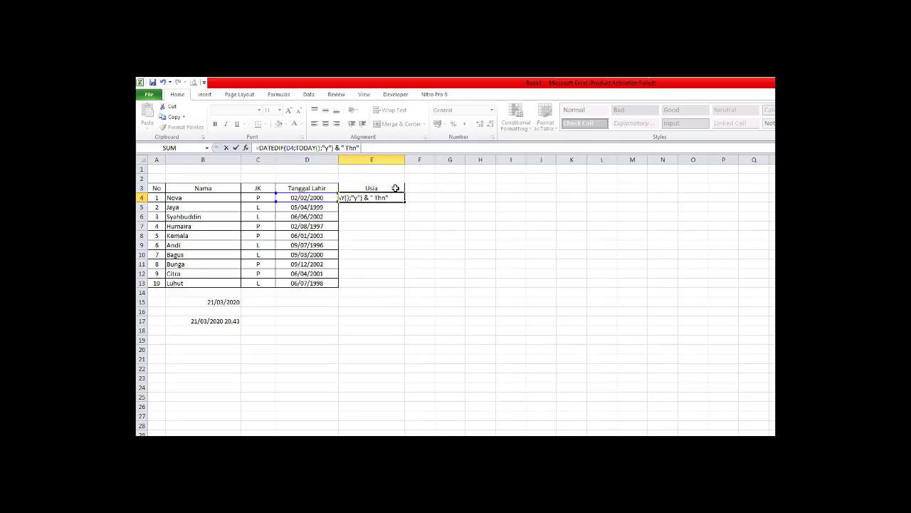
pyautogui.write('& datedif(')
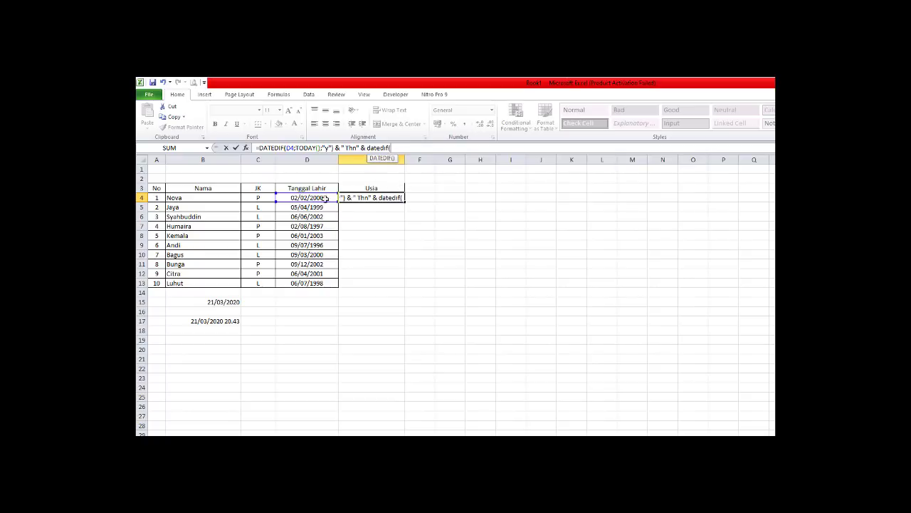
pyautogui.click(302, 198)
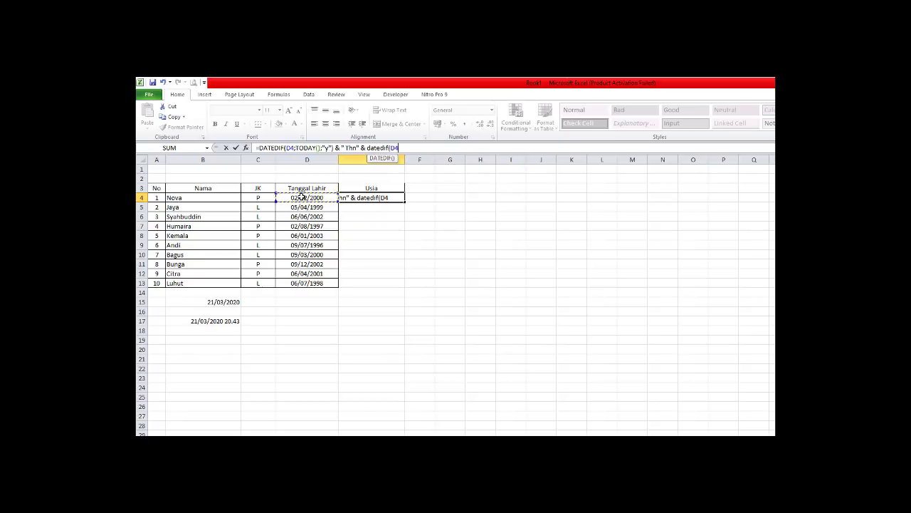
pyautogui.write(';today')
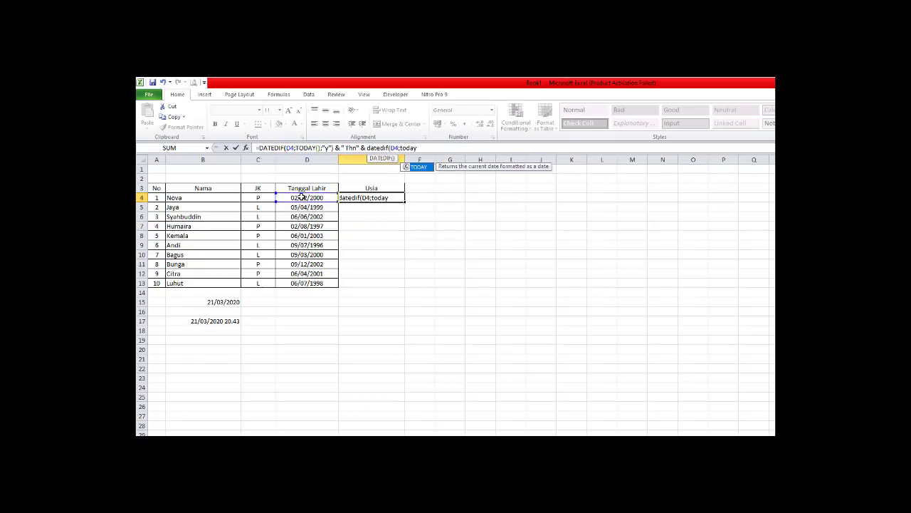
pyautogui.write('()')
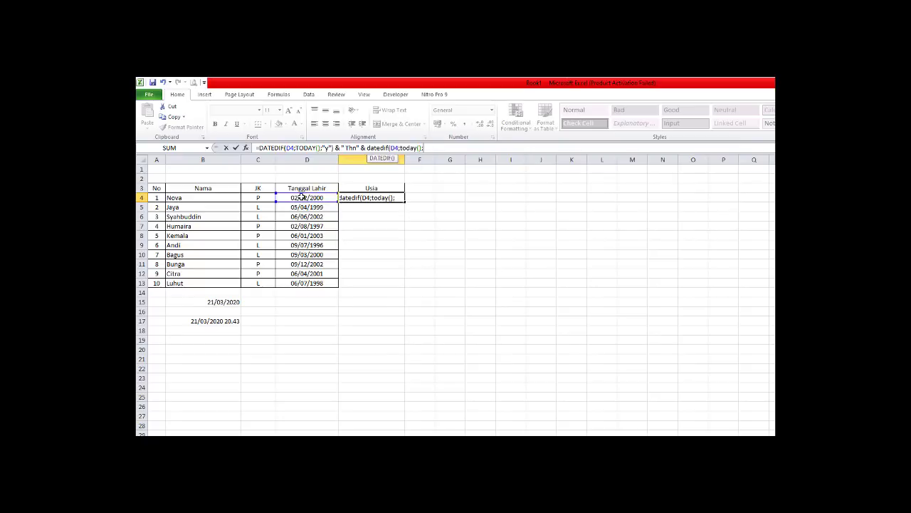
pyautogui.write(';"YM"')
# Append & " Bln" as the months label in the E4 formula, and commit it
pyautogui.click(330, 148)
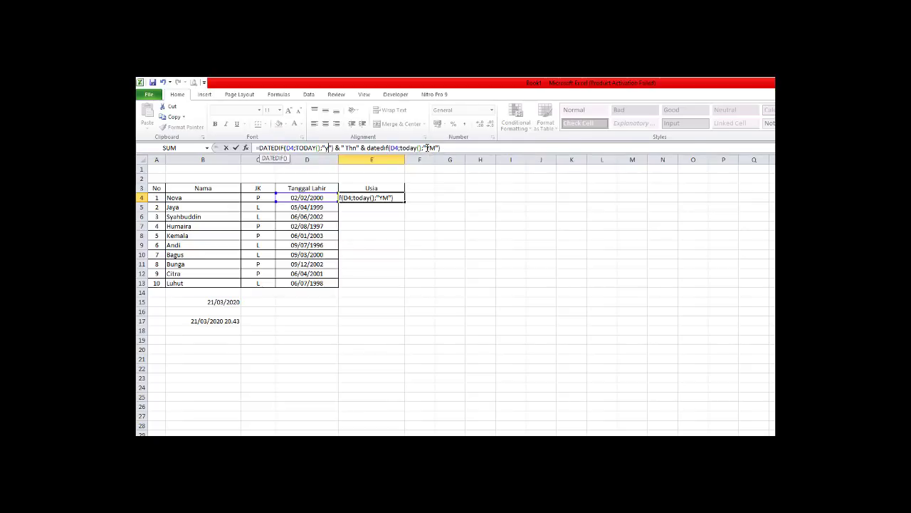
pyautogui.click(400, 198)
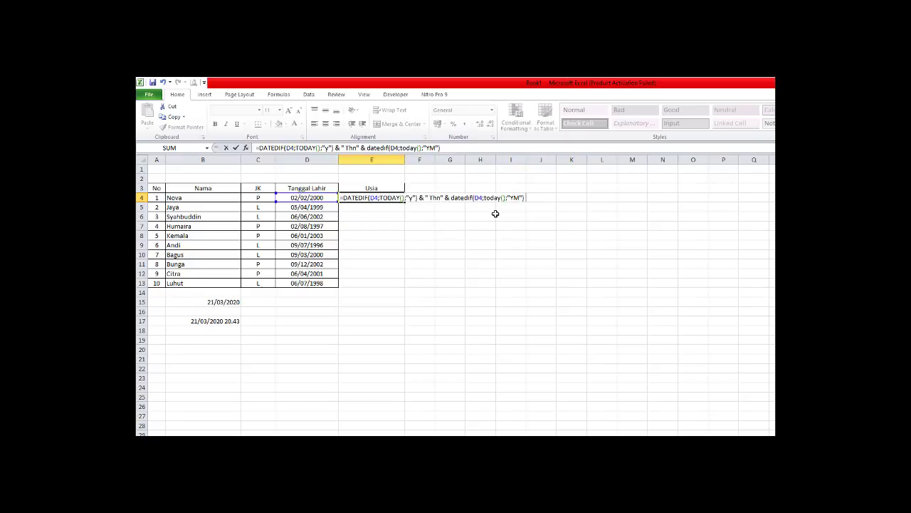
pyautogui.write('& " Bln"')
pyautogui.press('Return')
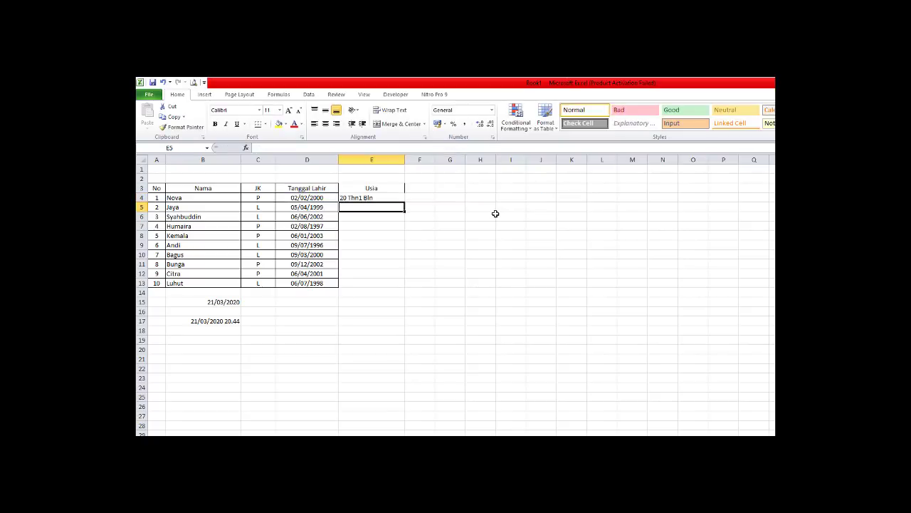
pyautogui.press('Up')
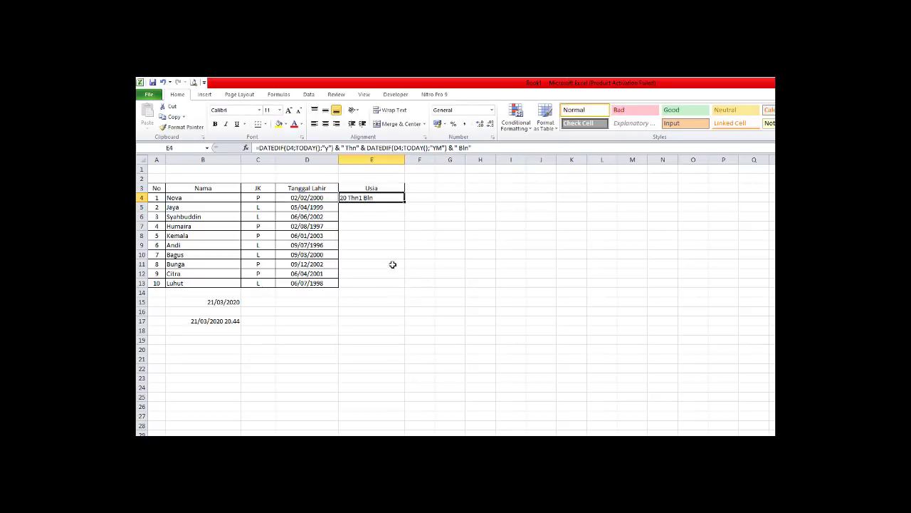
# Compare the first person's name and birth date with the age calculated in E4
pyautogui.click(192, 199)
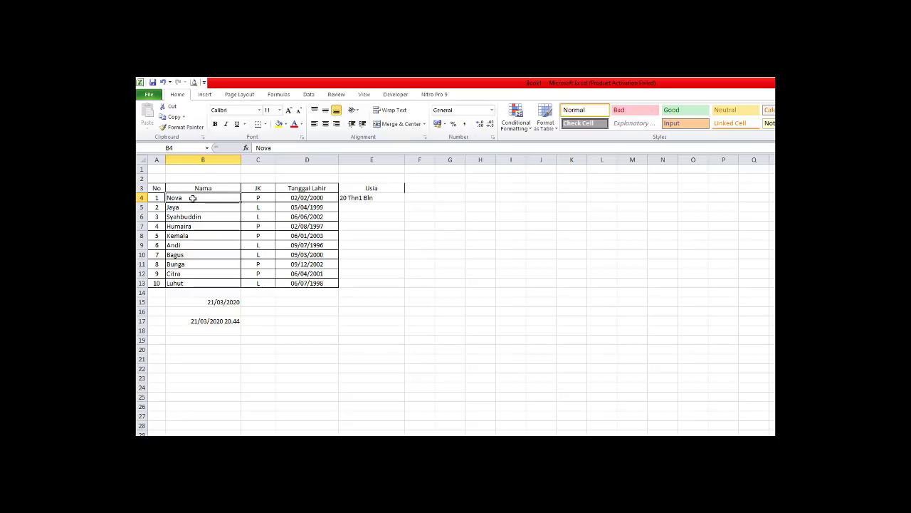
pyautogui.click(324, 198)
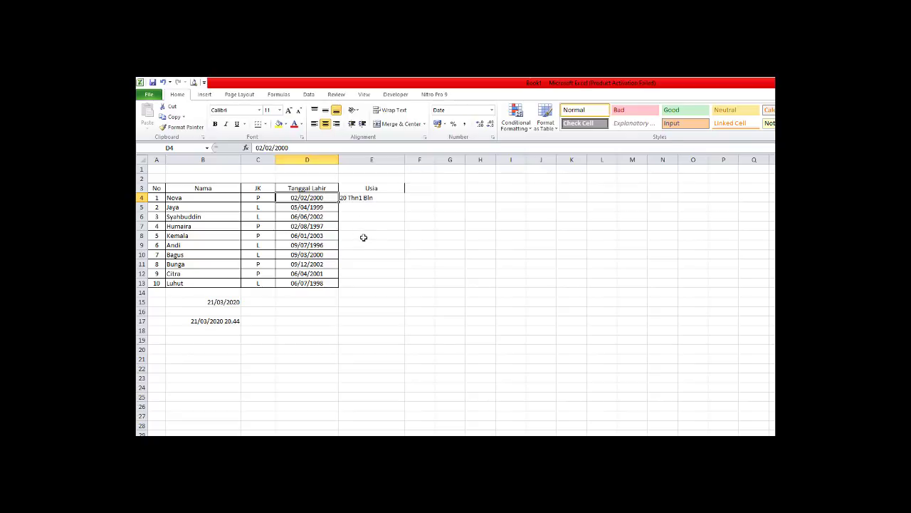
pyautogui.click(352, 198)
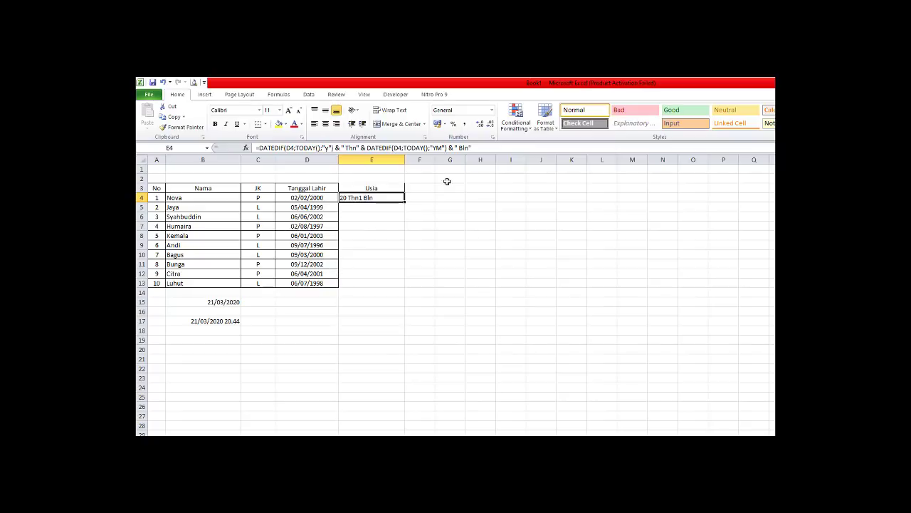
# Extend the E4 formula with & DATEDIF(D4;TODAY();"MD") for the remaining days
pyautogui.press('F2')
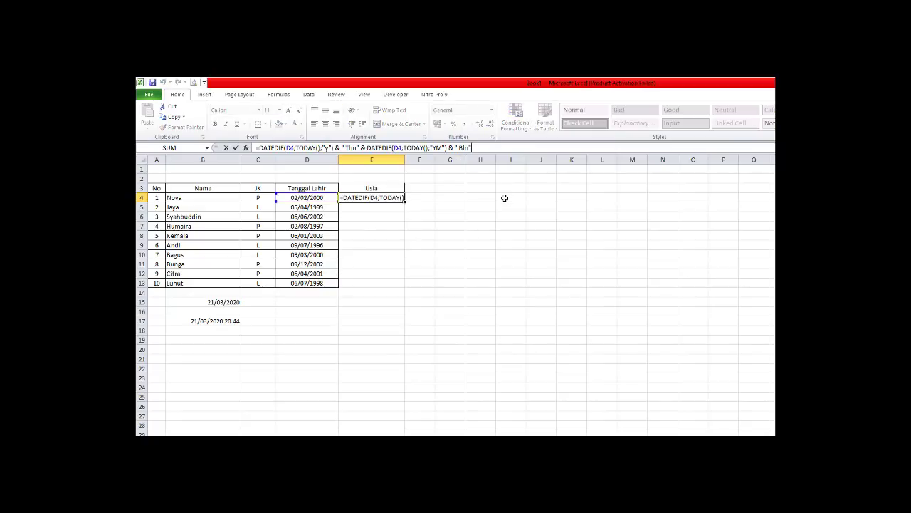
pyautogui.write('&')
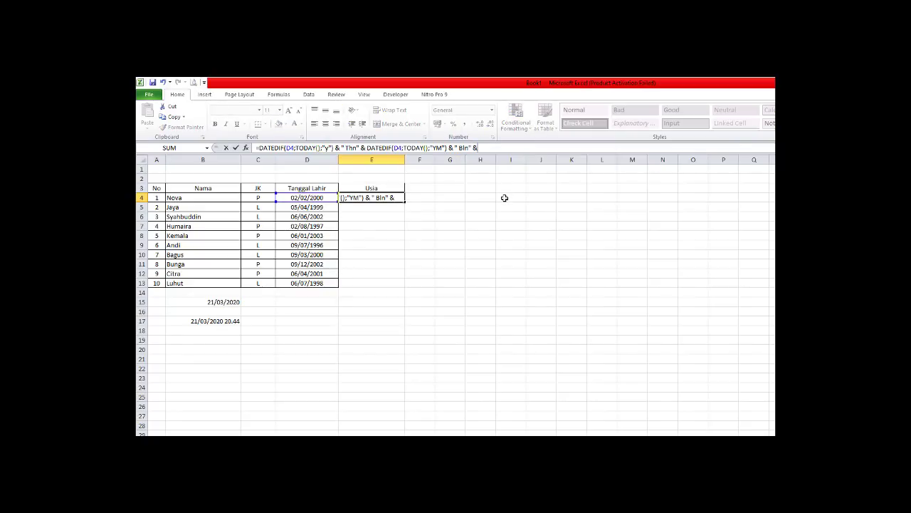
pyautogui.write(' date')
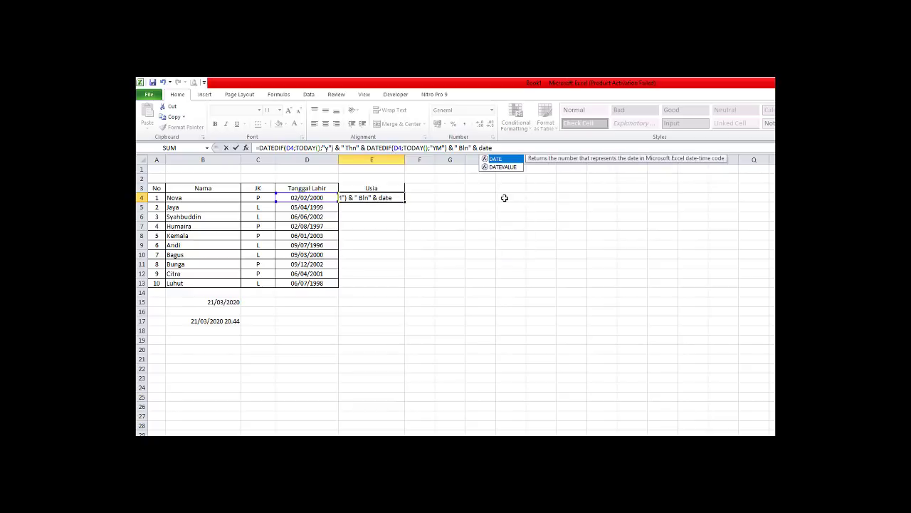
pyautogui.write('dif(')
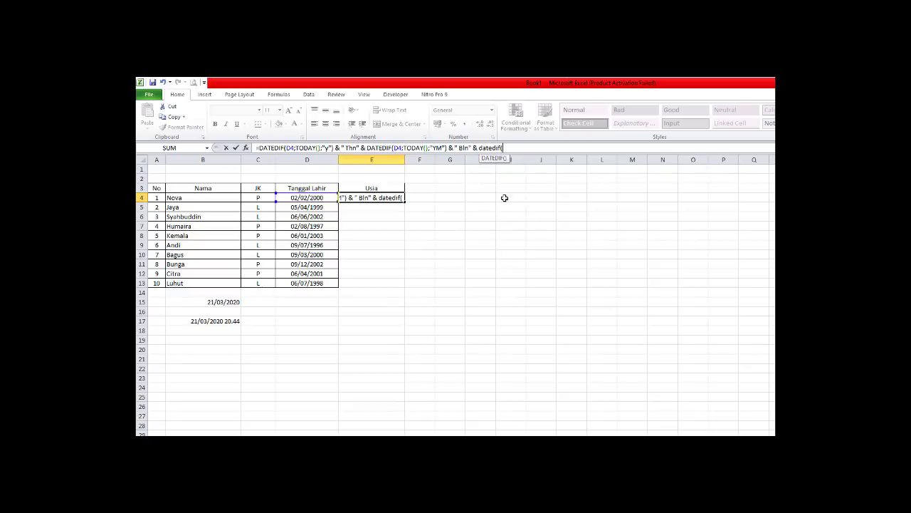
pyautogui.click(302, 198)
pyautogui.write(';today')
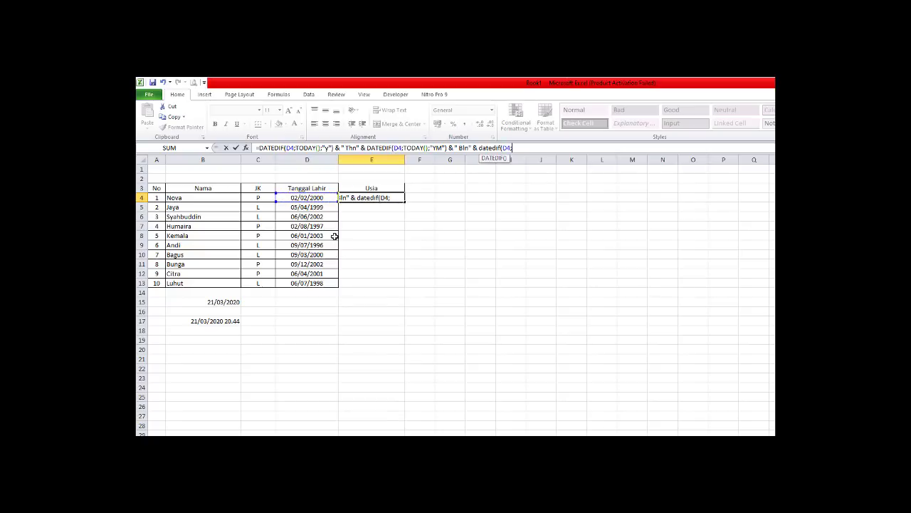
pyautogui.write('()')
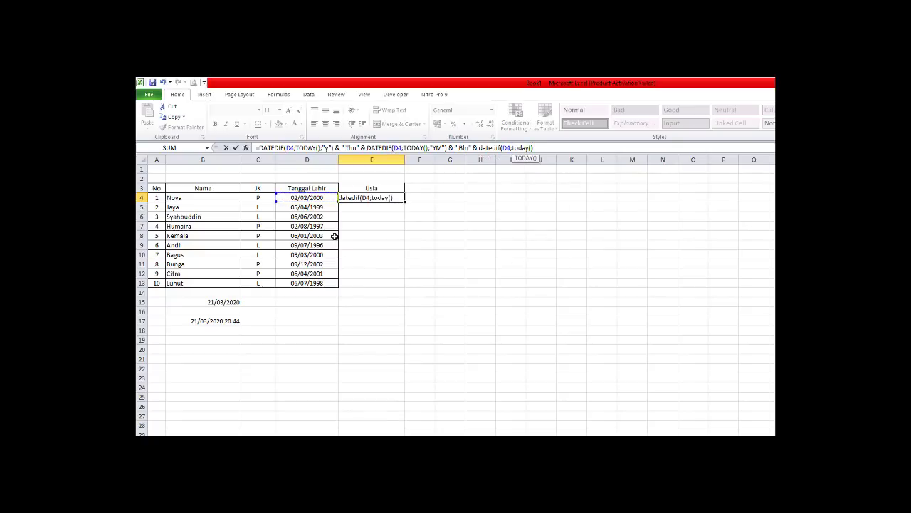
pyautogui.write(';')
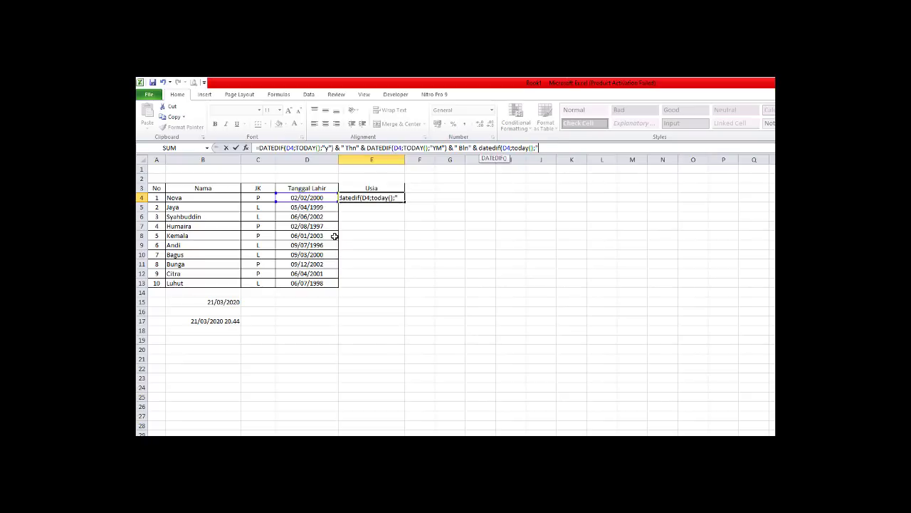
pyautogui.write('"MD")')
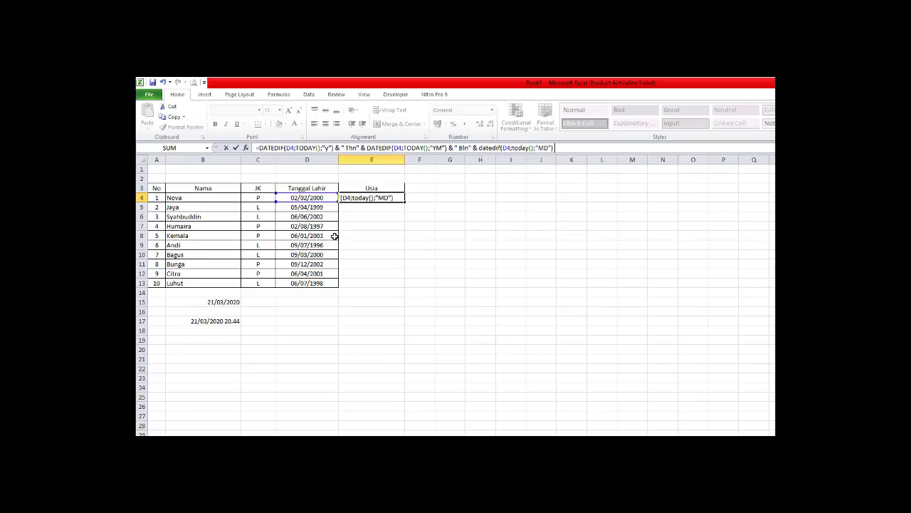
# Append & " Hr" as the days label in E4, add a trailing space inside the Thn and Bln labels, and commit the formula
pyautogui.write(' & " Hr')
pyautogui.click(357, 148)
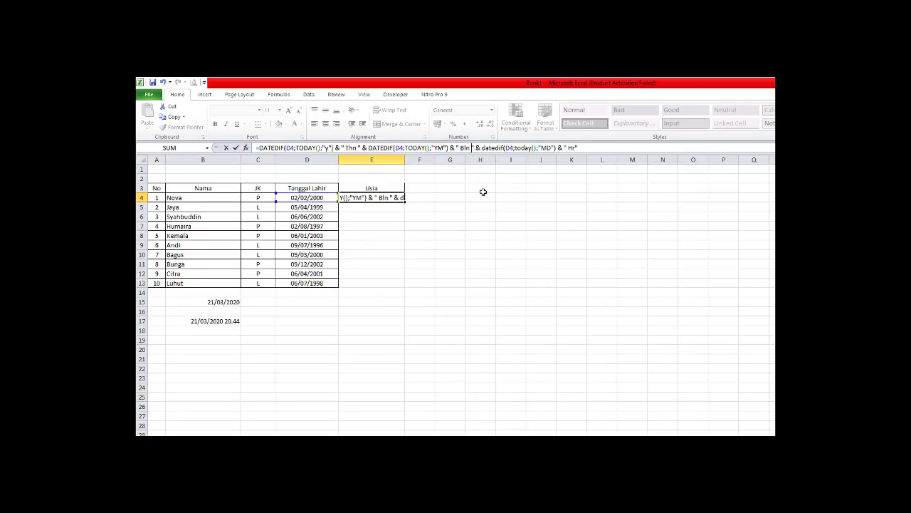
pyautogui.press('Return')
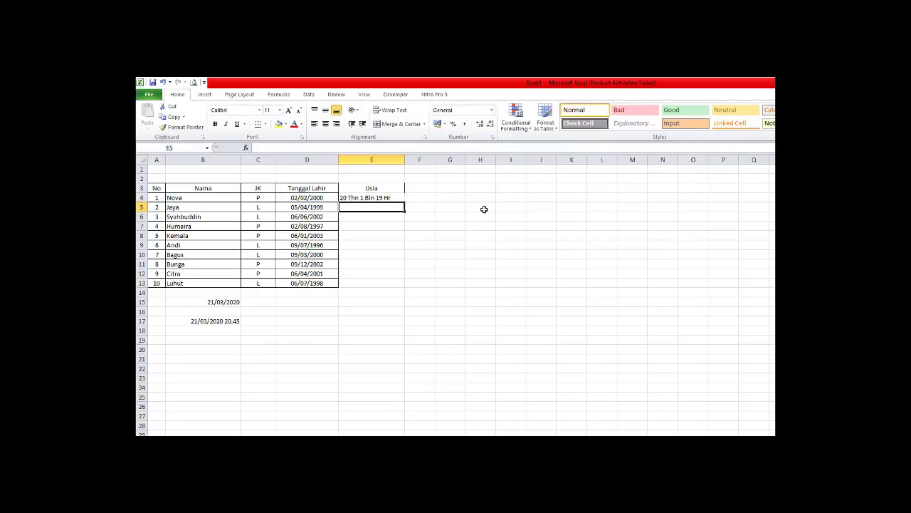
# Copy the age formula from E4 into E5:E13 for the remaining people
pyautogui.click(359, 197)
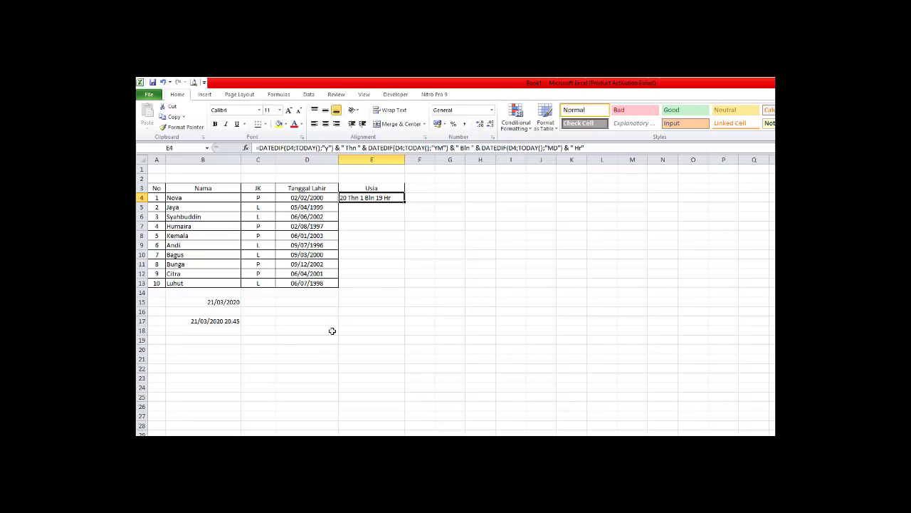
pyautogui.hotkey('ctrl', 'c')
pyautogui.click(384, 207)
pyautogui.moveTo(385, 207); pyautogui.dragTo(379, 282)
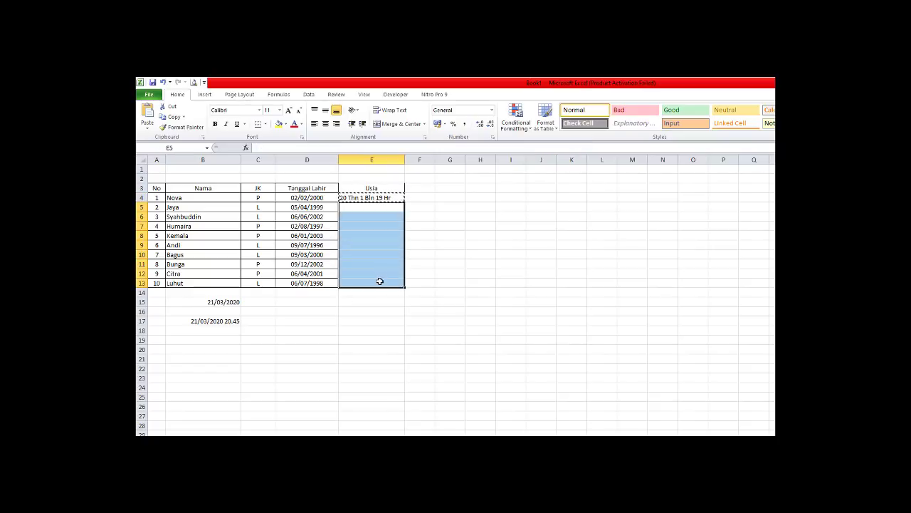
pyautogui.press('Return')
pyautogui.click(381, 329)
# Show the E4 formula as text with a leading apostrophe and set its font size to 14
pyautogui.click(379, 199)
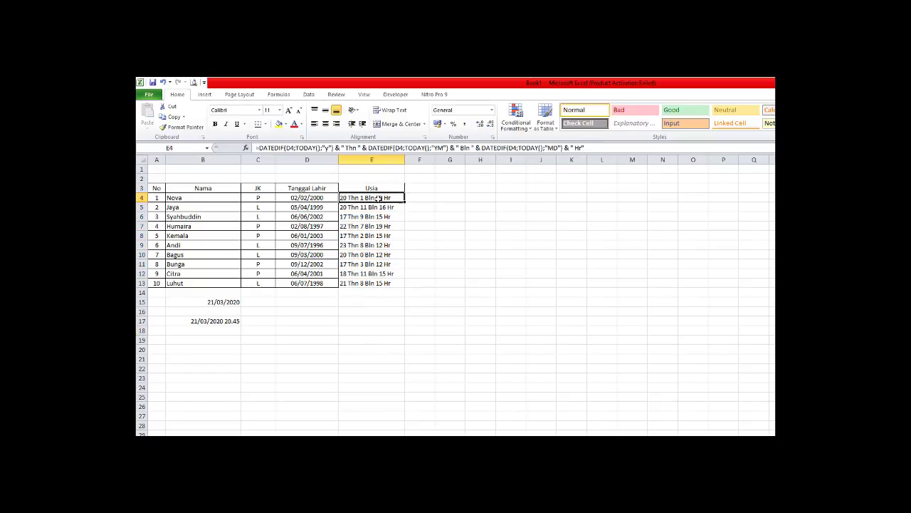
pyautogui.press('F2')
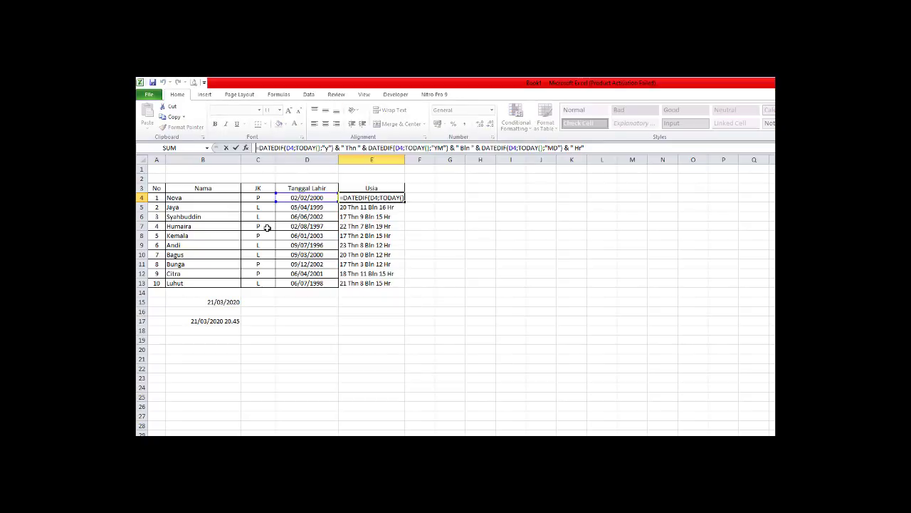
pyautogui.press('Return')
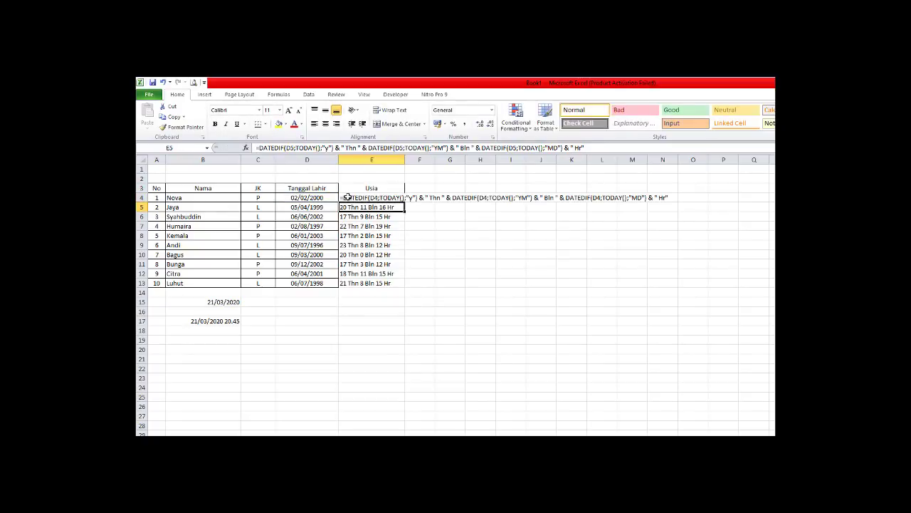
pyautogui.click(346, 197)
pyautogui.click(279, 110)
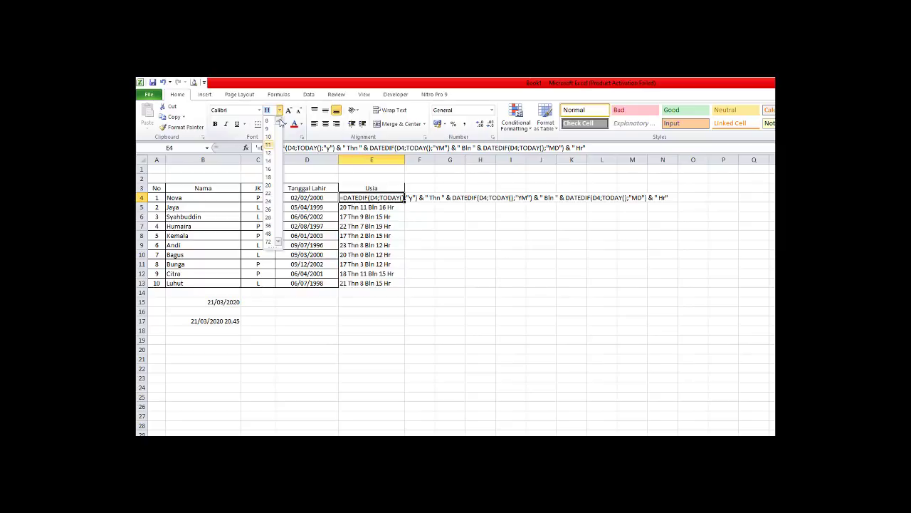
pyautogui.click(269, 161)
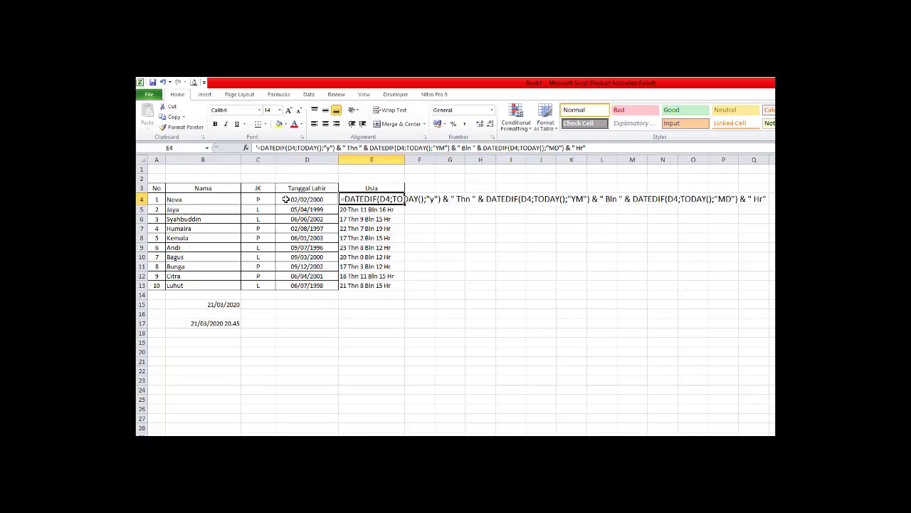
# Examine the E4 formula's D4 reference by column and row, its " Thn " label, and its months and days parts
pyautogui.click(307, 159)
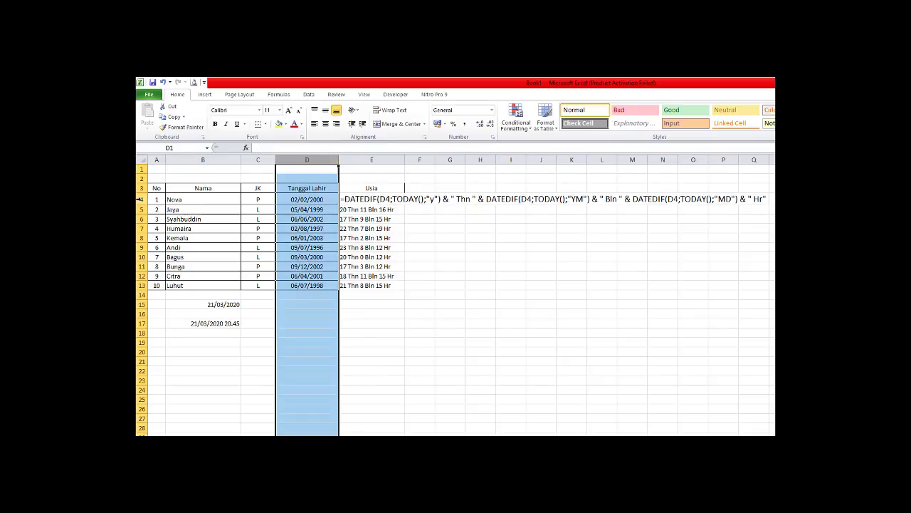
pyautogui.click(140, 200)
pyautogui.click(399, 200)
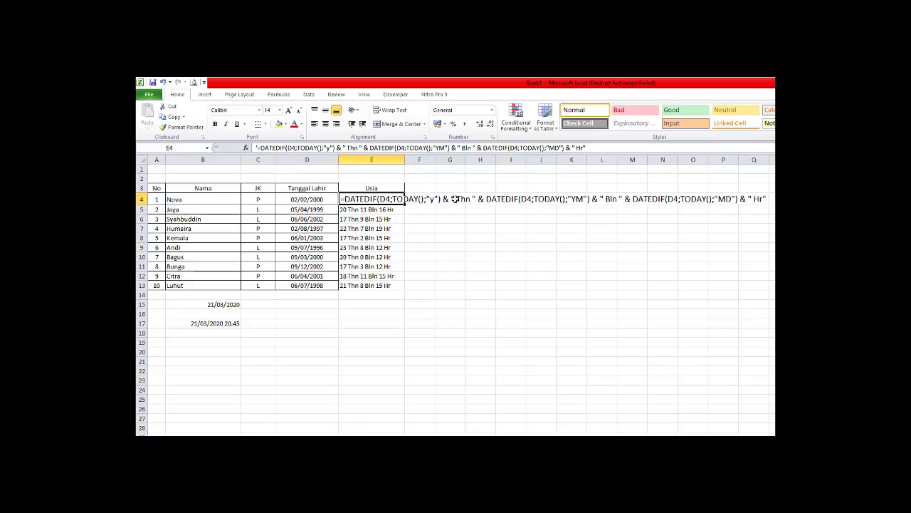
pyautogui.click(464, 200)
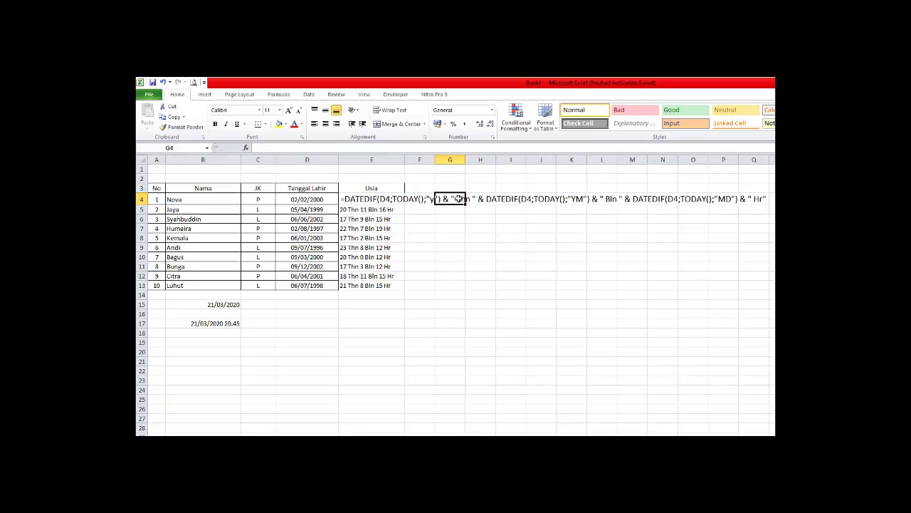
pyautogui.click(361, 200)
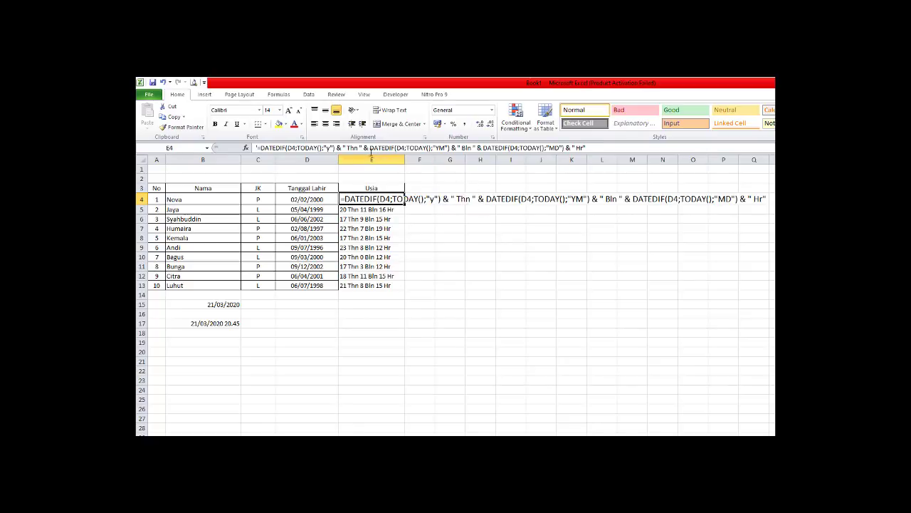
pyautogui.doubleClick(351, 147)
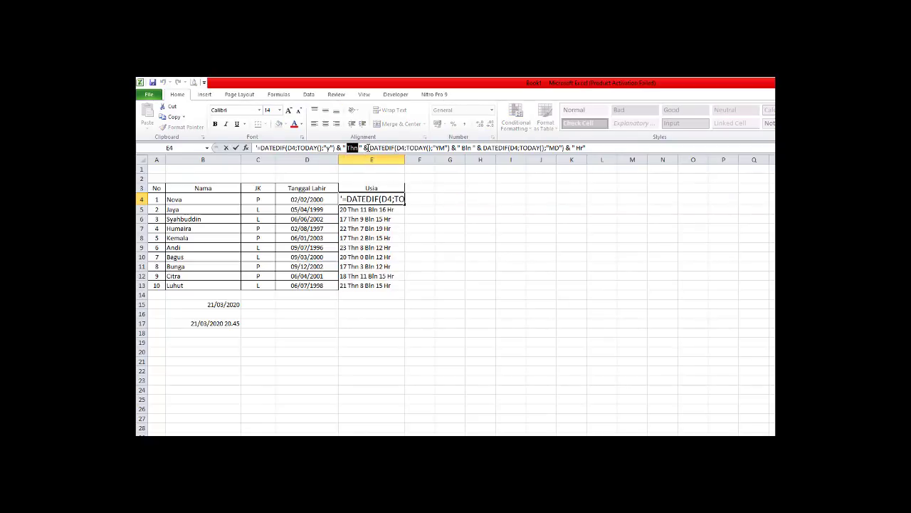
pyautogui.click(369, 147)
pyautogui.moveTo(369, 147); pyautogui.dragTo(582, 148)
pyautogui.click(473, 265)
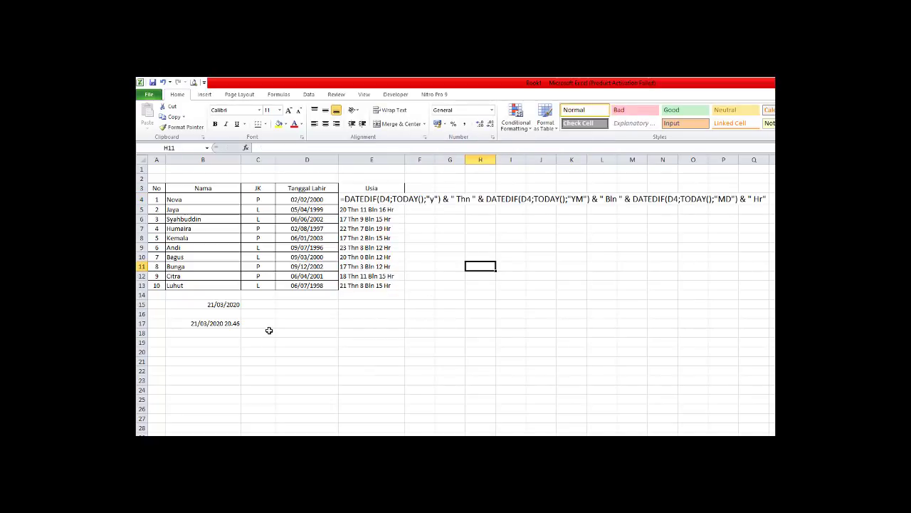
# Clear the TODAY and NOW examples from B15:B18
pyautogui.moveTo(222, 306); pyautogui.dragTo(213, 332)
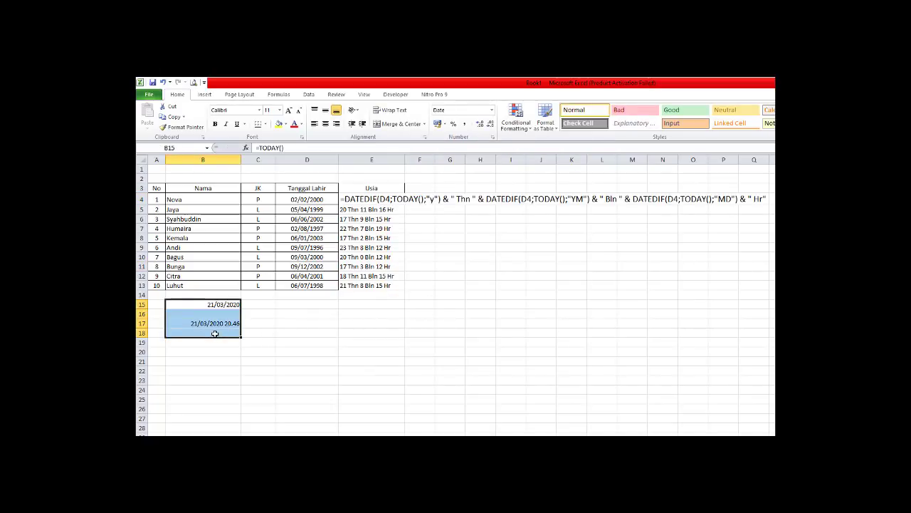
pyautogui.press('Delete')
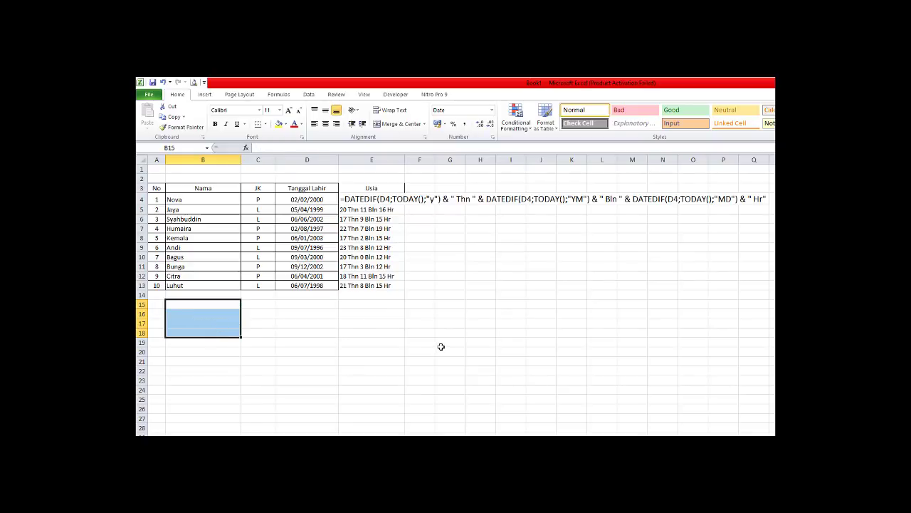
pyautogui.click(363, 200)
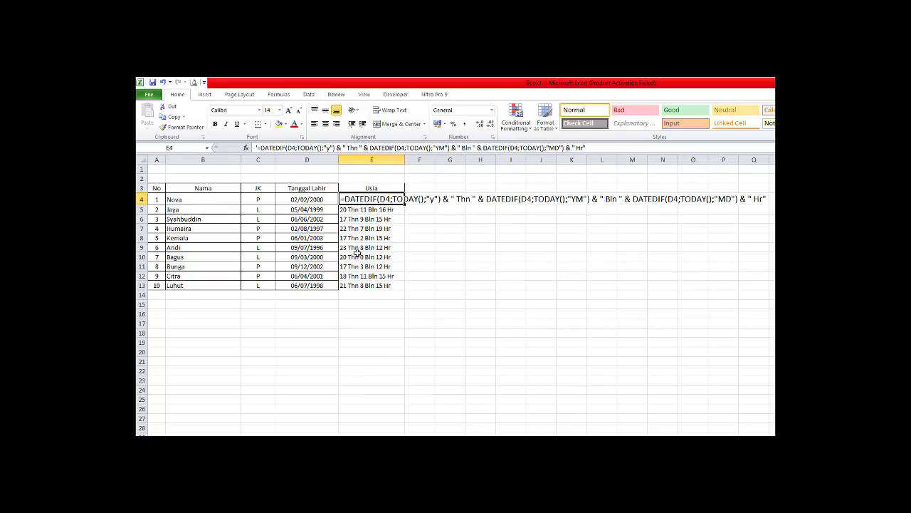
# Enter a new birth date for the second person in D5 and check the recalculated age in E5
pyautogui.click(305, 188)
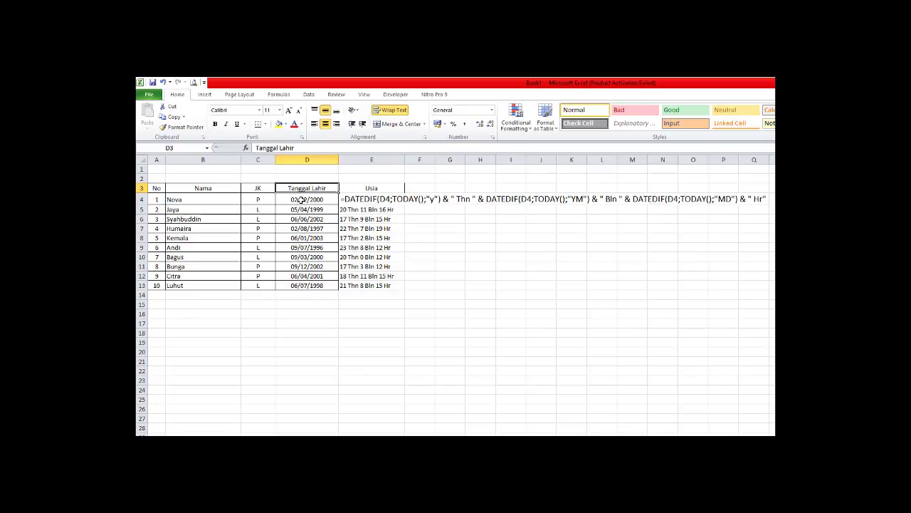
pyautogui.click(302, 200)
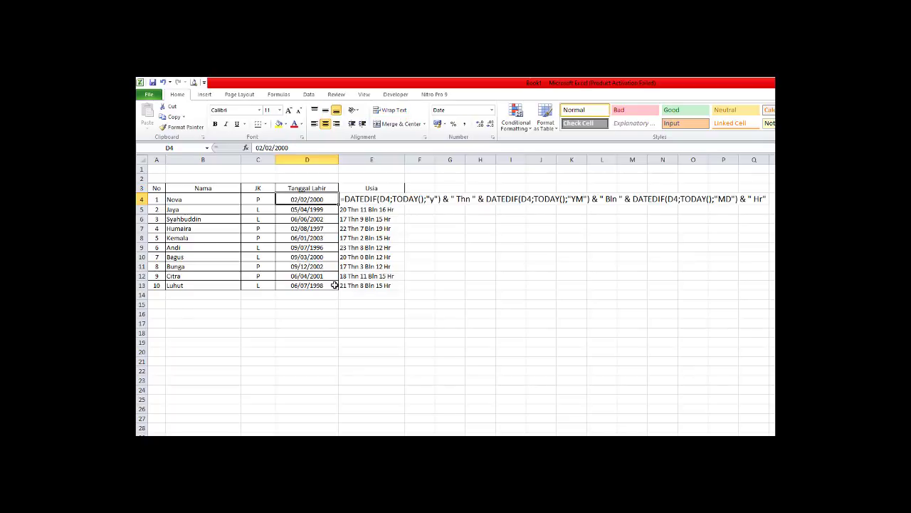
pyautogui.click(312, 210)
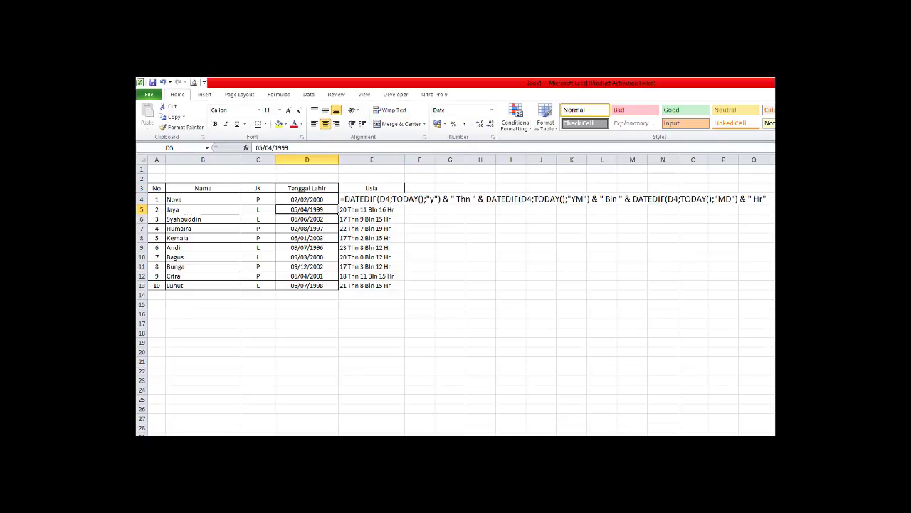
pyautogui.write('1-9-')
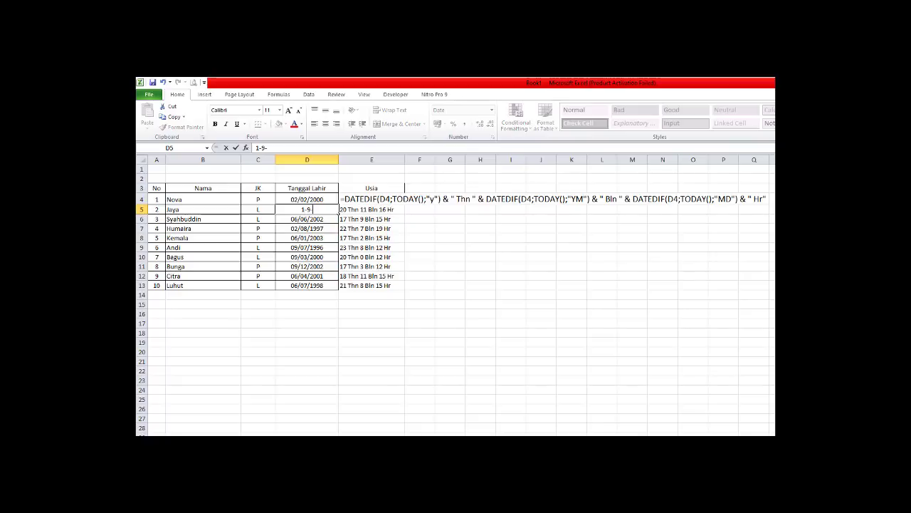
pyautogui.write('2019')
pyautogui.press('Return')
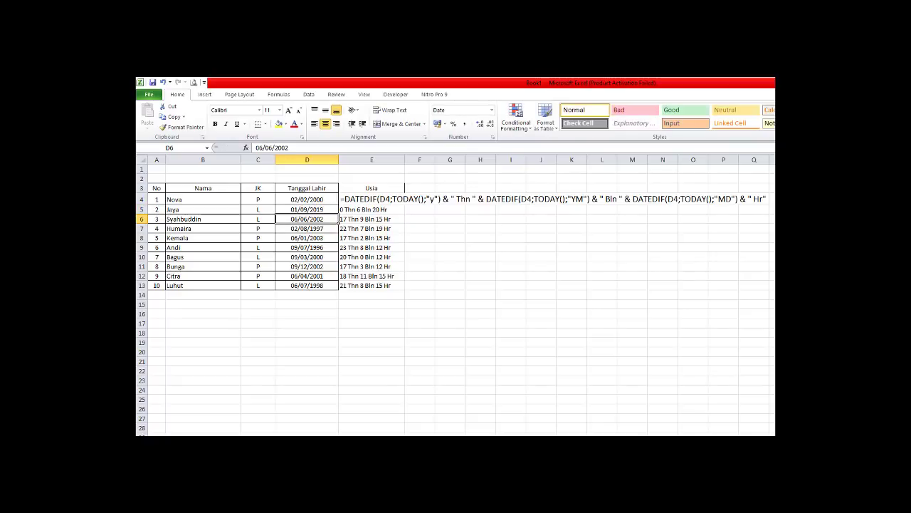
pyautogui.press('Up')
pyautogui.press('Right')
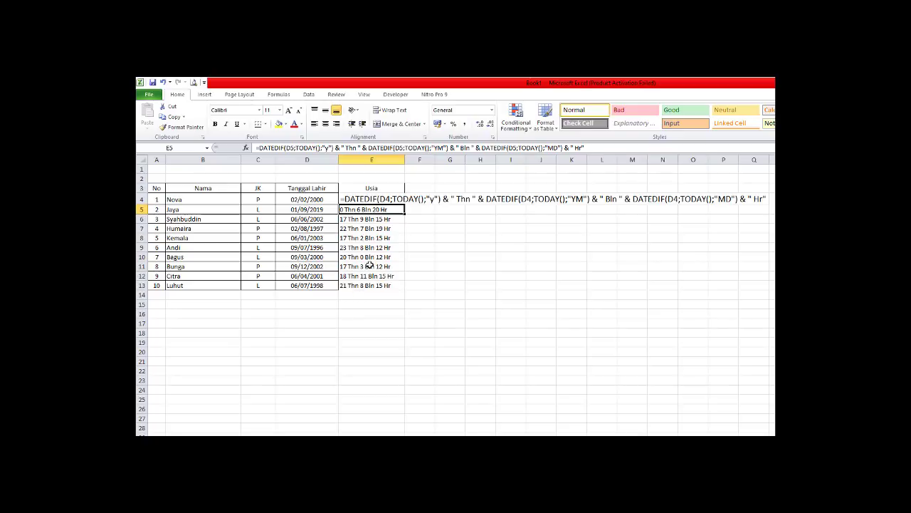
# Copy the DATEDIF formula text from E4 into E5
pyautogui.click(397, 200)
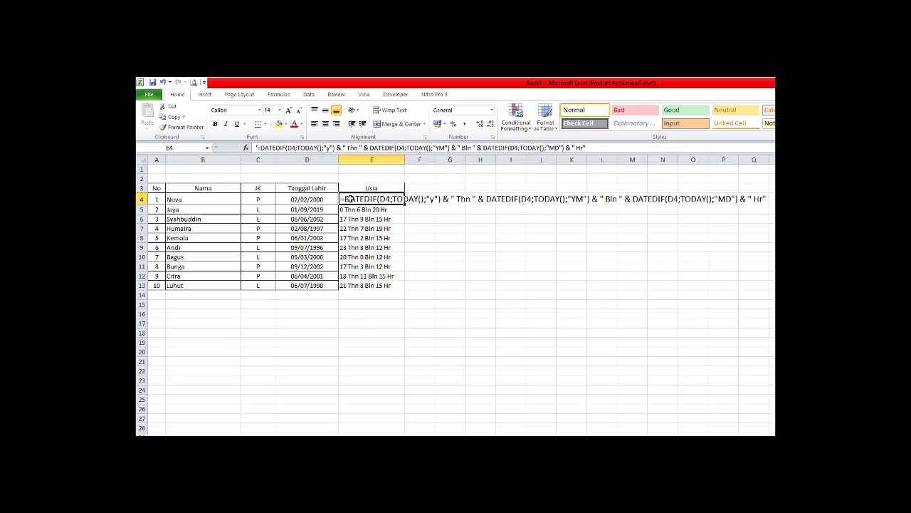
pyautogui.click(353, 211)
pyautogui.write('=DATEDIF(D4;TODAY();"y") & " Thn " & DATEDIF(D4;TODAY();"YM") & " Bln " & DATEDIF(D4;TODAY();"MD") & " Hr"')
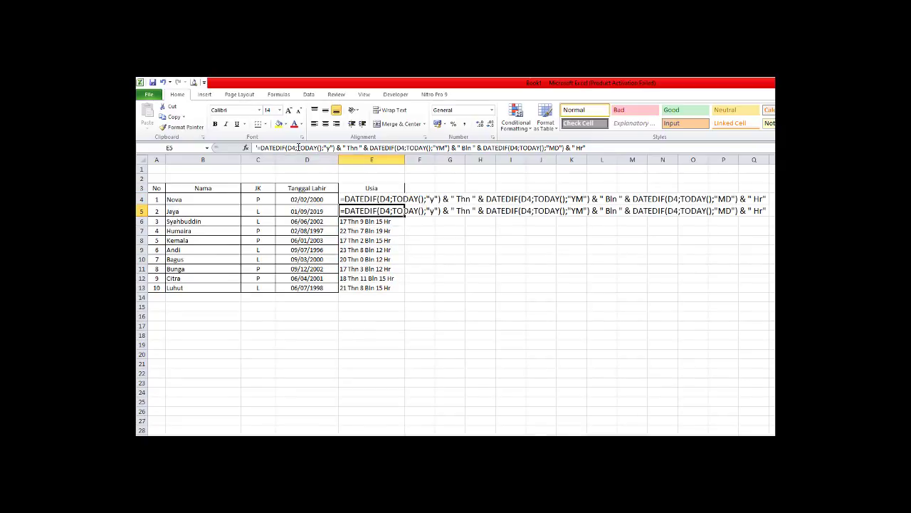
# Replace TODAY with NOW in the years, months and days parts of the E5 formula text
pyautogui.moveTo(297, 147); pyautogui.dragTo(317, 148)
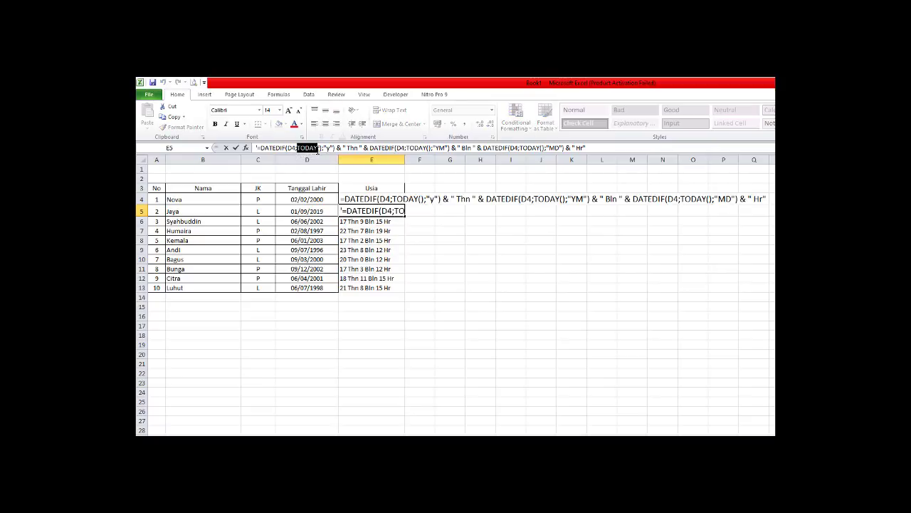
pyautogui.write('Now')
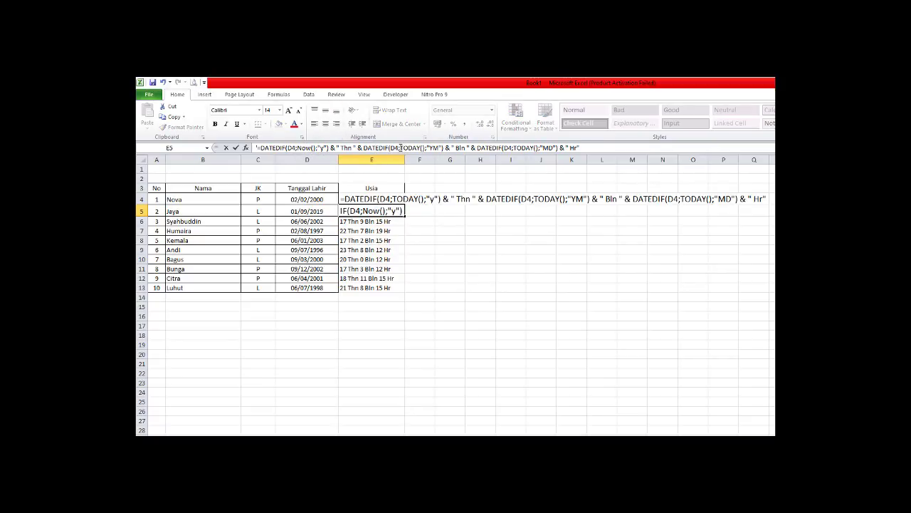
pyautogui.moveTo(401, 147); pyautogui.dragTo(420, 147)
pyautogui.write('now')
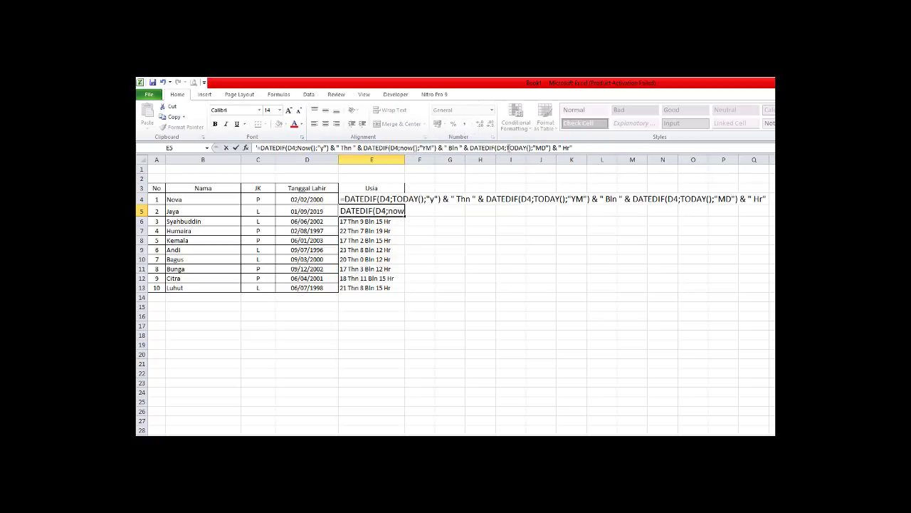
pyautogui.moveTo(506, 147); pyautogui.dragTo(526, 147)
pyautogui.write('now')
pyautogui.press('Return')
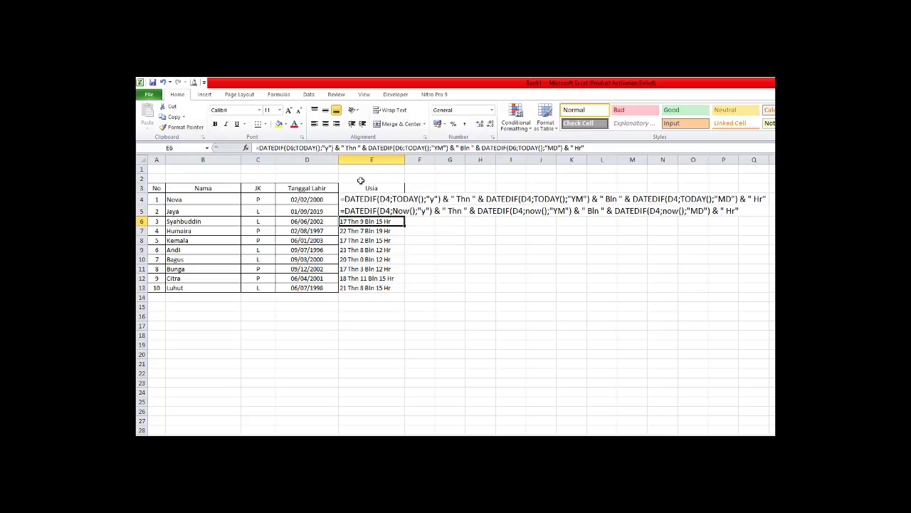
# Enter the reference date 1-9-2023 in E1
pyautogui.click(360, 171)
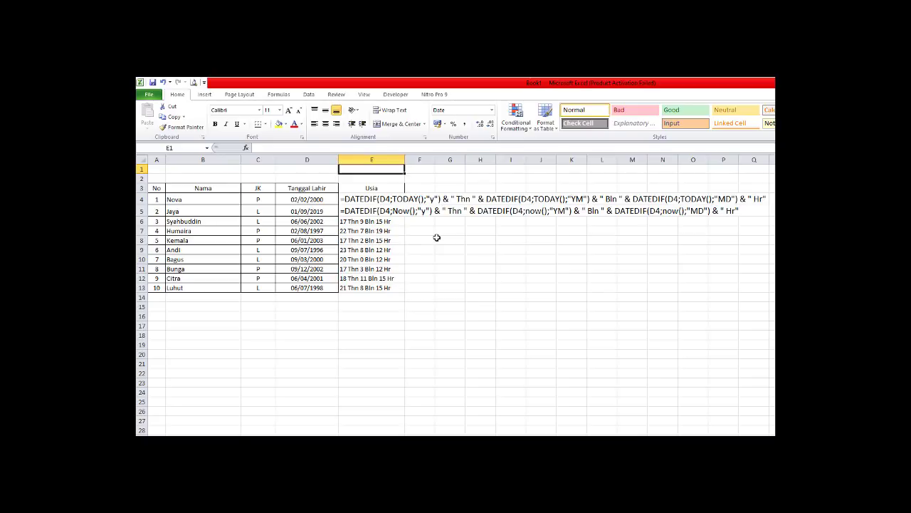
pyautogui.write('1-9-')
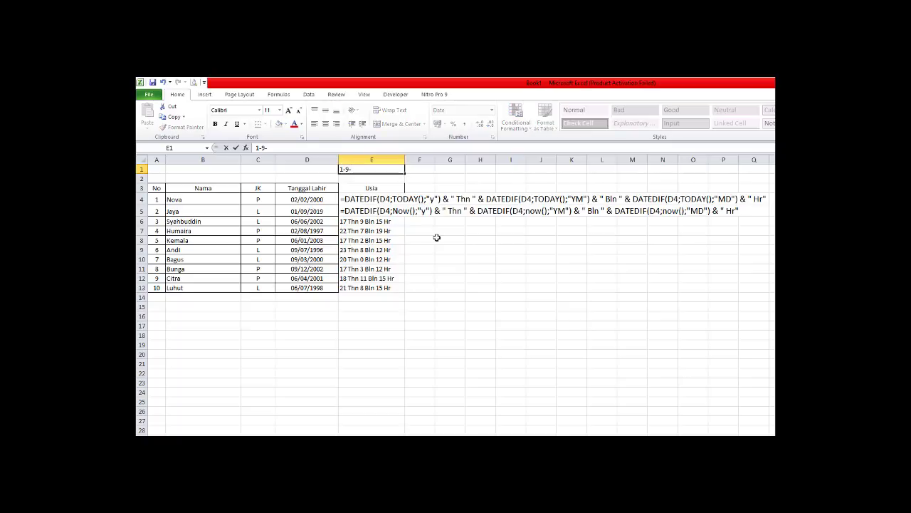
pyautogui.write('2023')
pyautogui.press('Return')
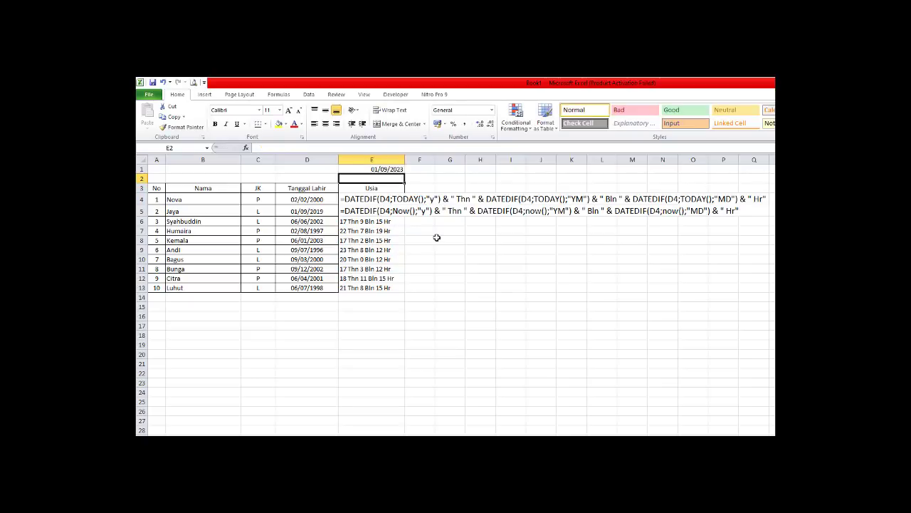
# Replace all three TODAY() arguments in the E6 age formula with a reference to the date in E1
pyautogui.click(357, 222)
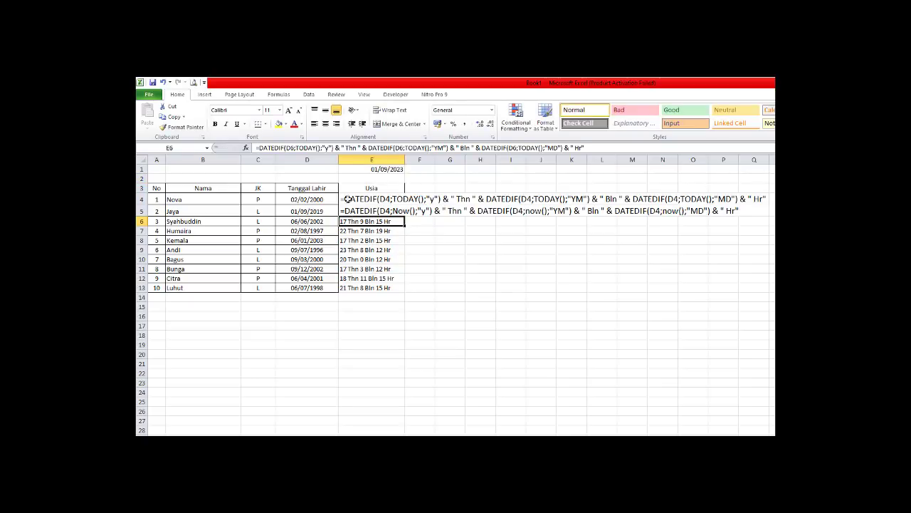
pyautogui.click(310, 212)
pyautogui.click(368, 222)
pyautogui.click(313, 221)
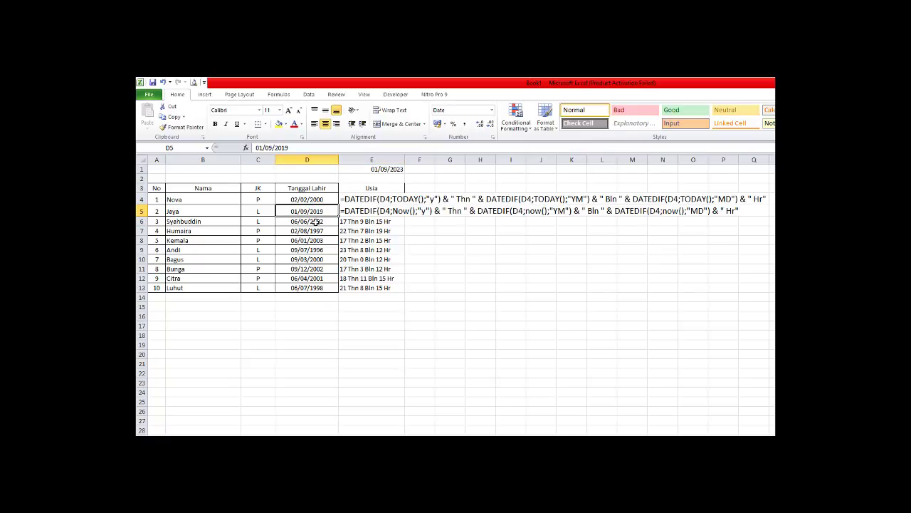
pyautogui.click(379, 222)
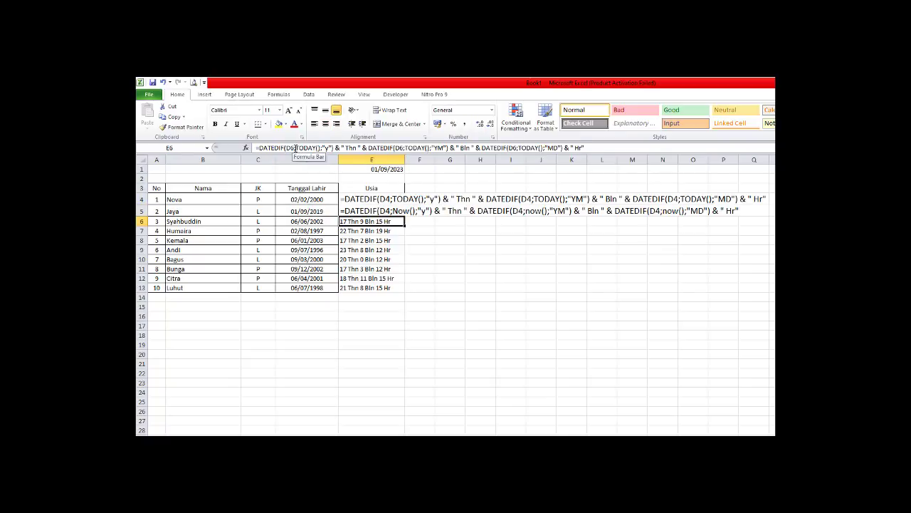
pyautogui.moveTo(296, 147); pyautogui.dragTo(321, 147)
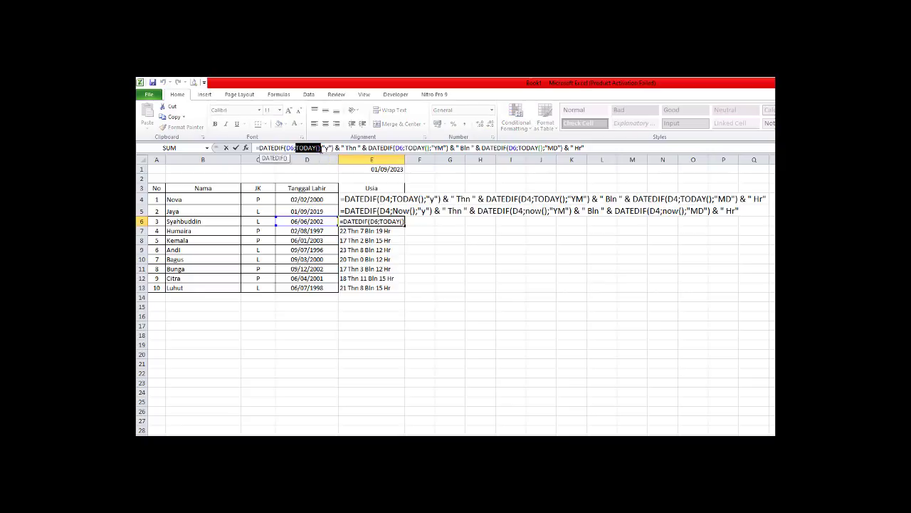
pyautogui.press('Delete')
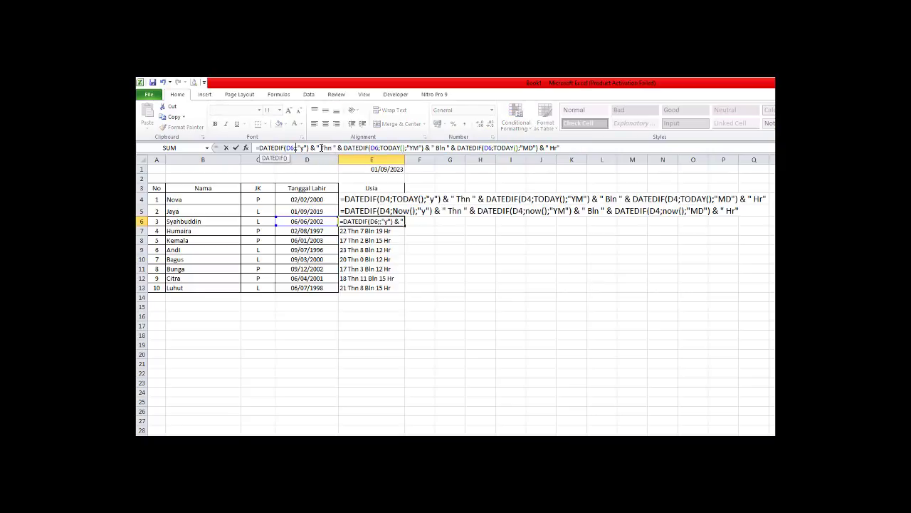
pyautogui.click(383, 170)
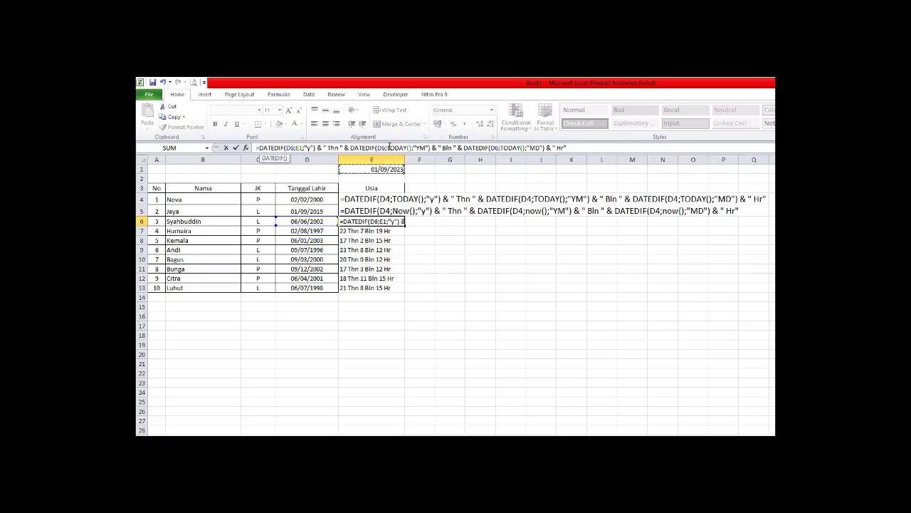
pyautogui.moveTo(387, 148); pyautogui.dragTo(411, 148)
pyautogui.click(403, 169)
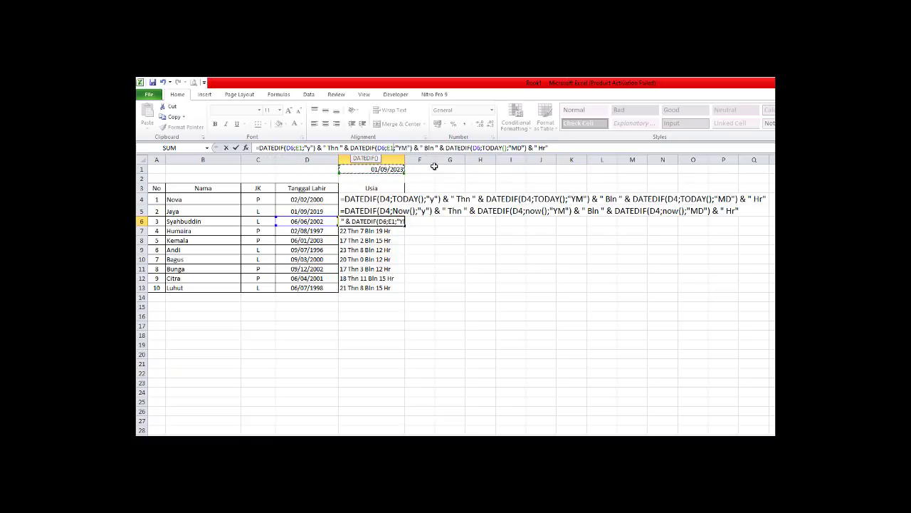
pyautogui.moveTo(483, 148); pyautogui.dragTo(508, 147)
pyautogui.click(375, 168)
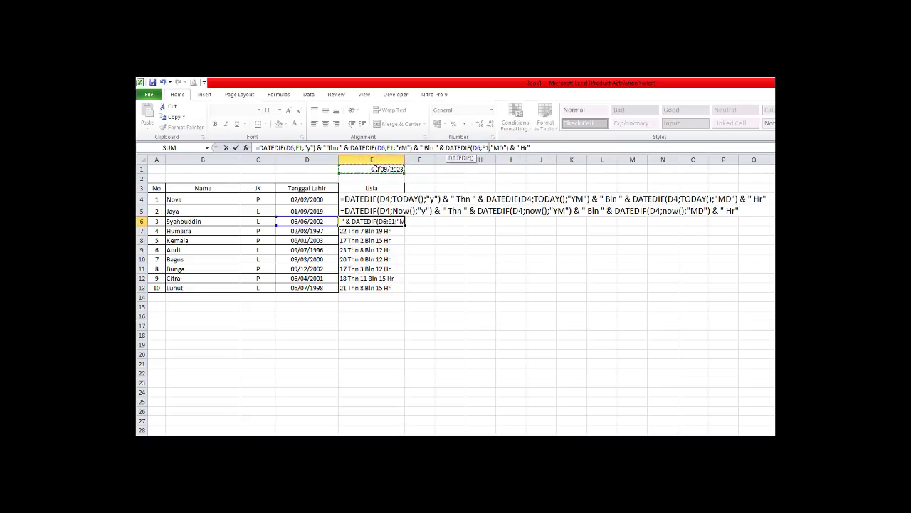
pyautogui.press('Return')
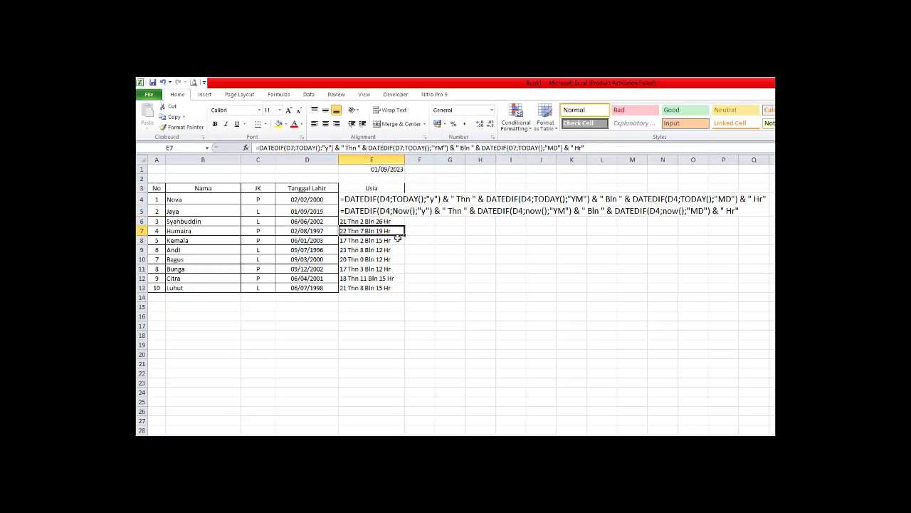
# Check the recalculated age in E6 against the birth date in D6 and the reference date in E1
pyautogui.click(362, 222)
pyautogui.click(189, 224)
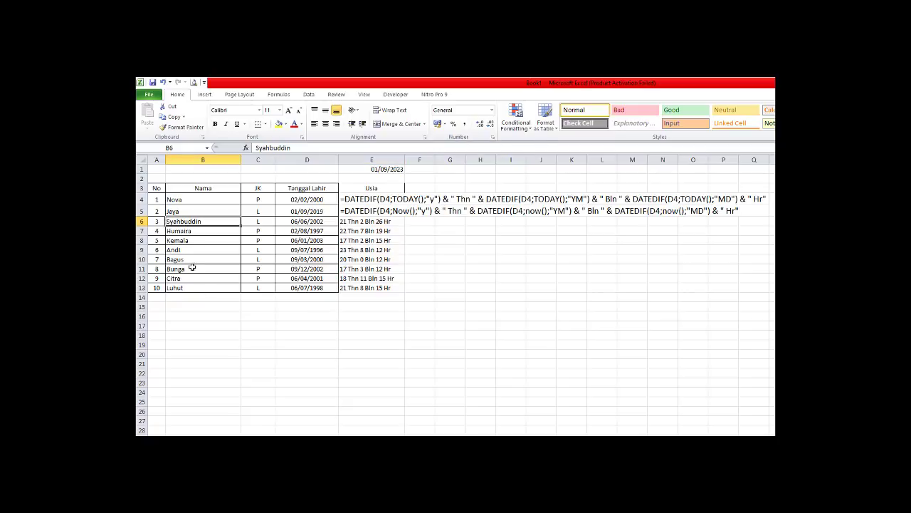
pyautogui.click(306, 222)
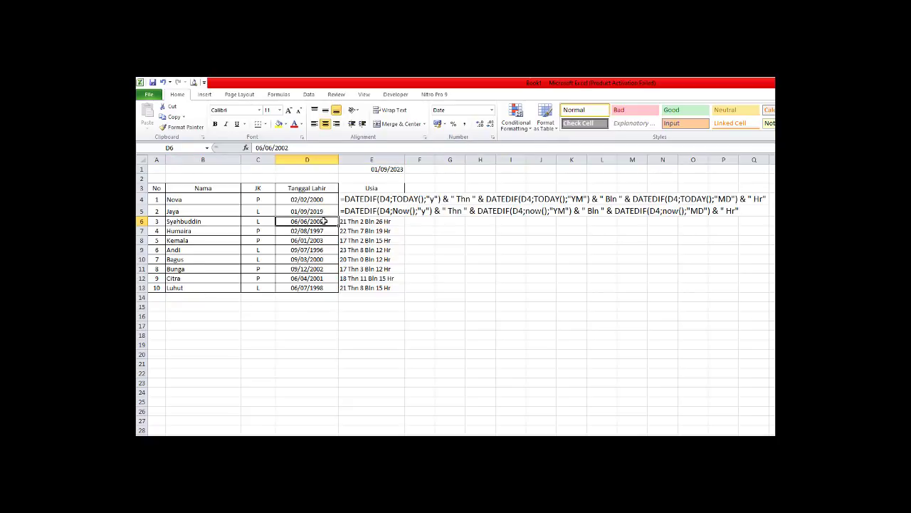
pyautogui.click(375, 170)
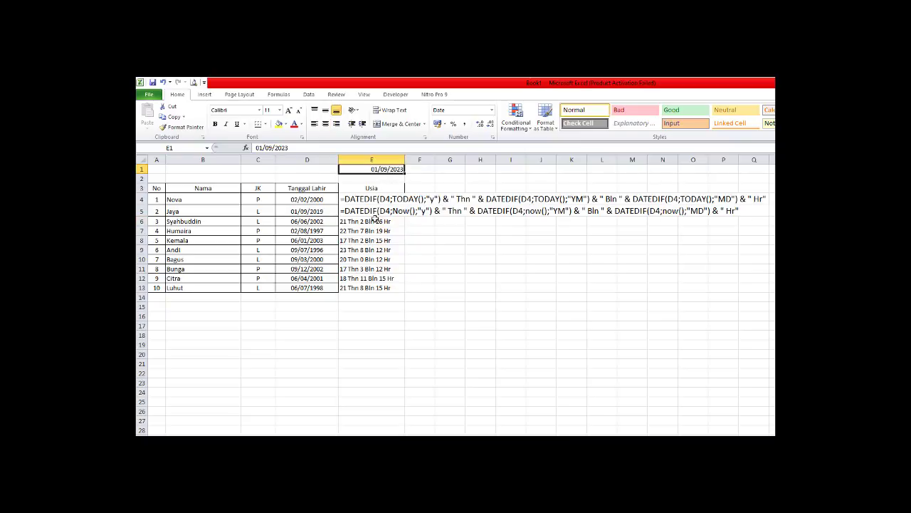
pyautogui.click(363, 221)
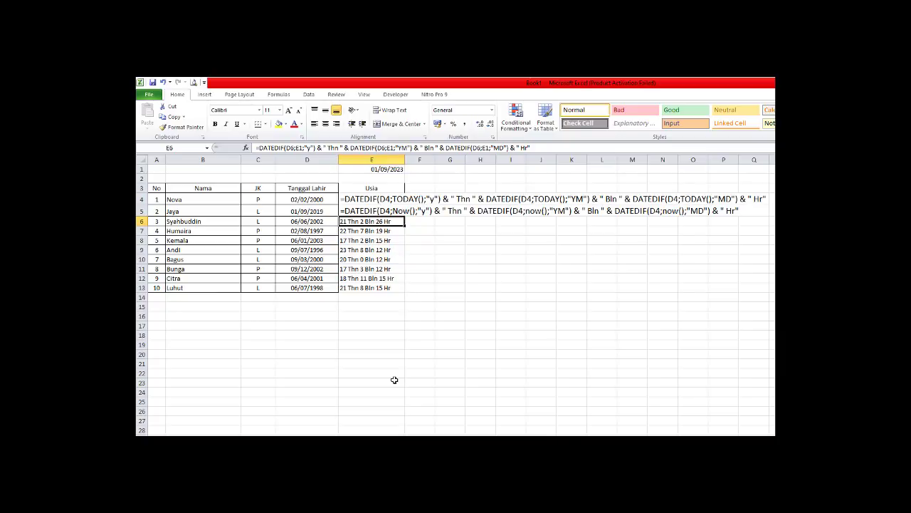
pyautogui.click(318, 224)
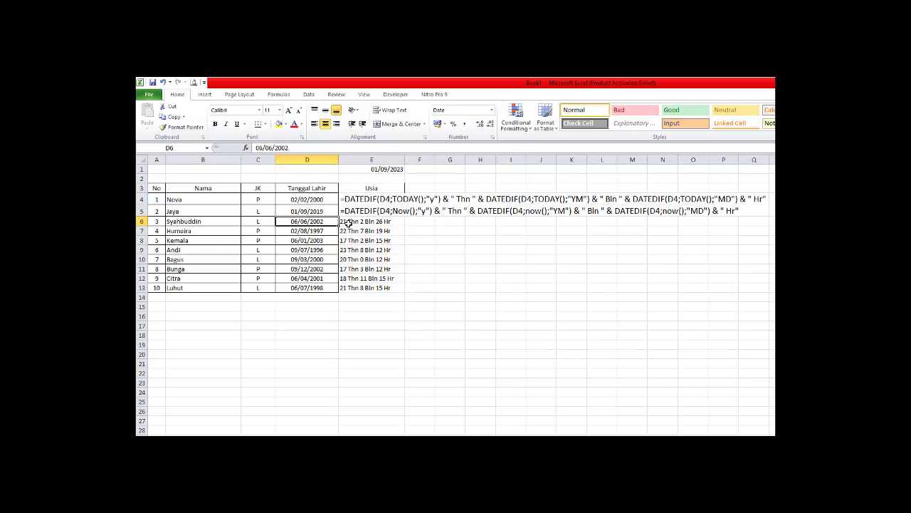
# Show the E6 formula as text with a leading apostrophe and compare it with the date in E1
pyautogui.click(348, 223)
pyautogui.click(255, 148)
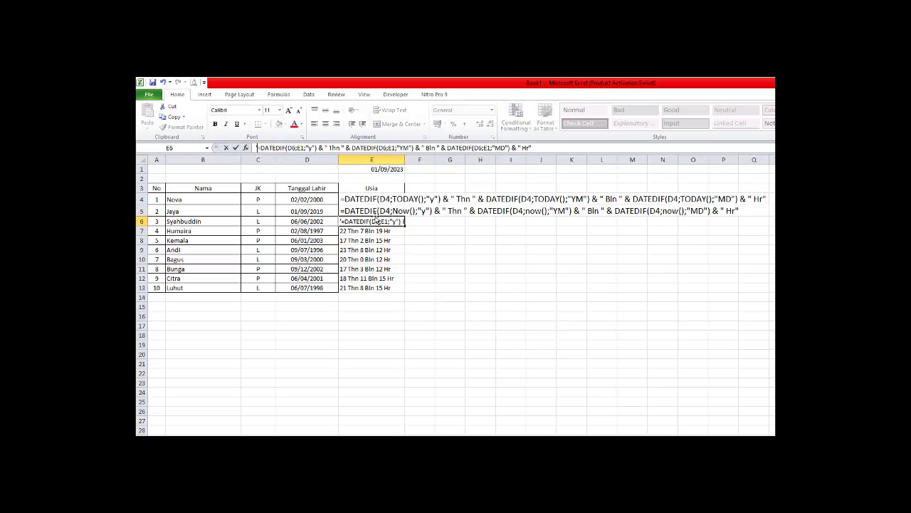
pyautogui.press('Return')
pyautogui.press('Up')
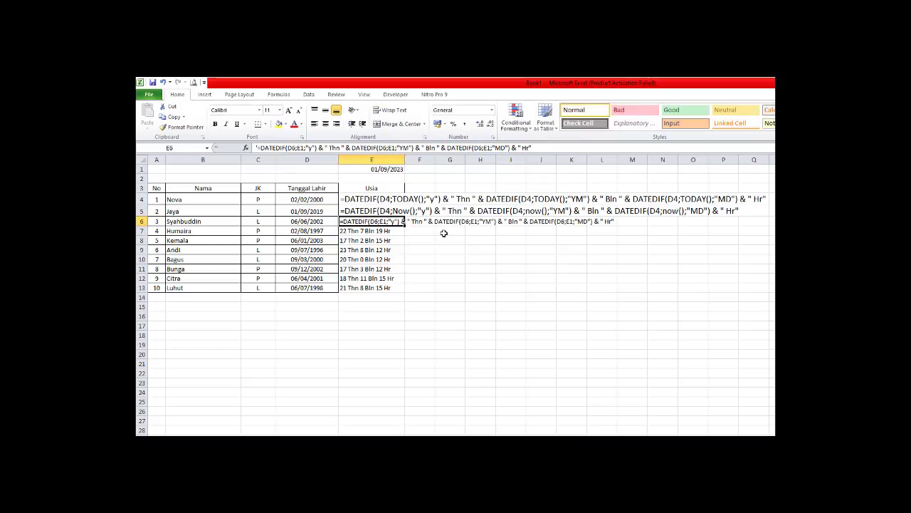
pyautogui.click(382, 169)
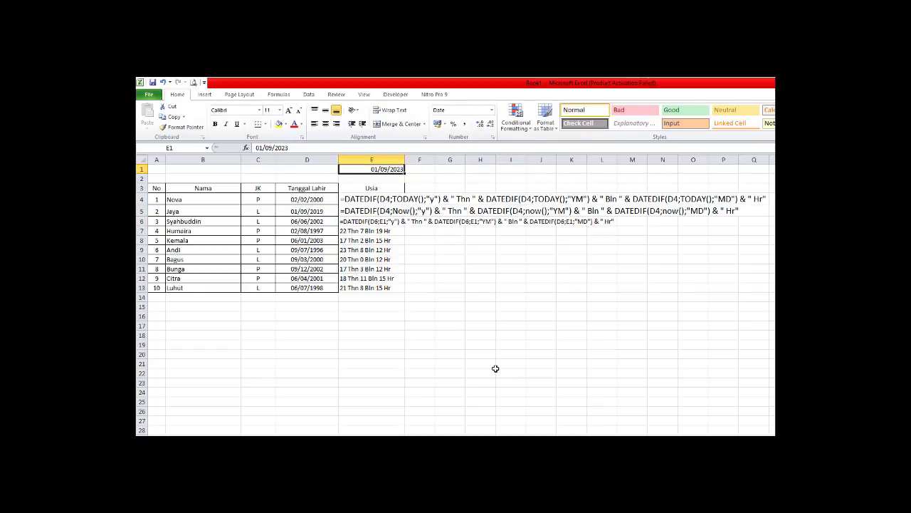
pyautogui.click(360, 222)
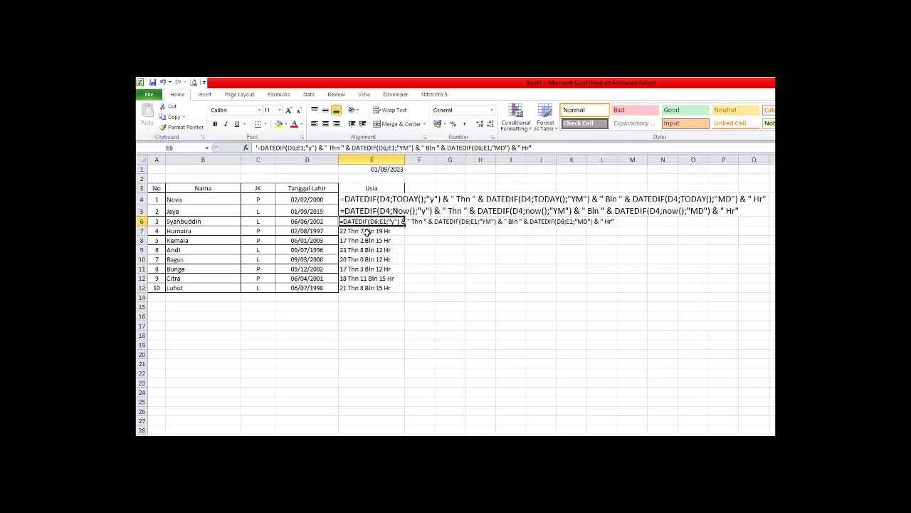
# Enter the labels L and P in B15 and B16 below the table
pyautogui.click(307, 382)
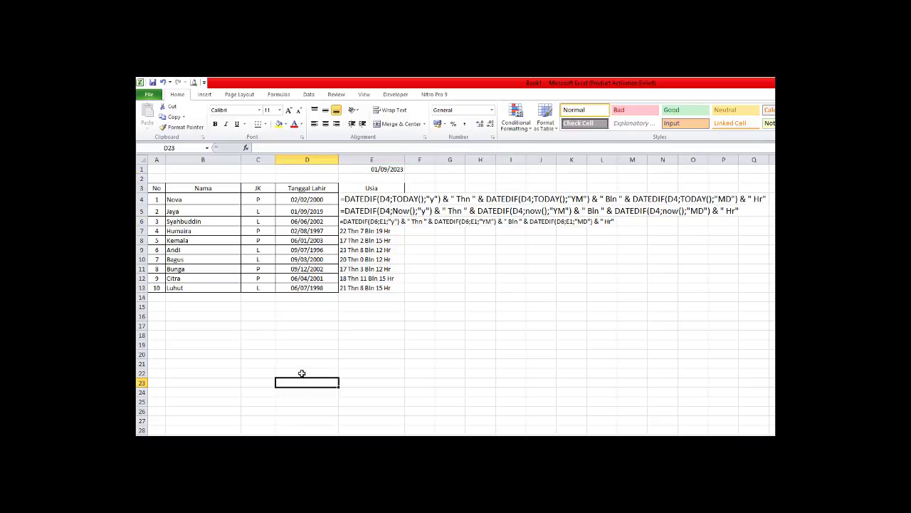
pyautogui.click(257, 307)
pyautogui.click(221, 306)
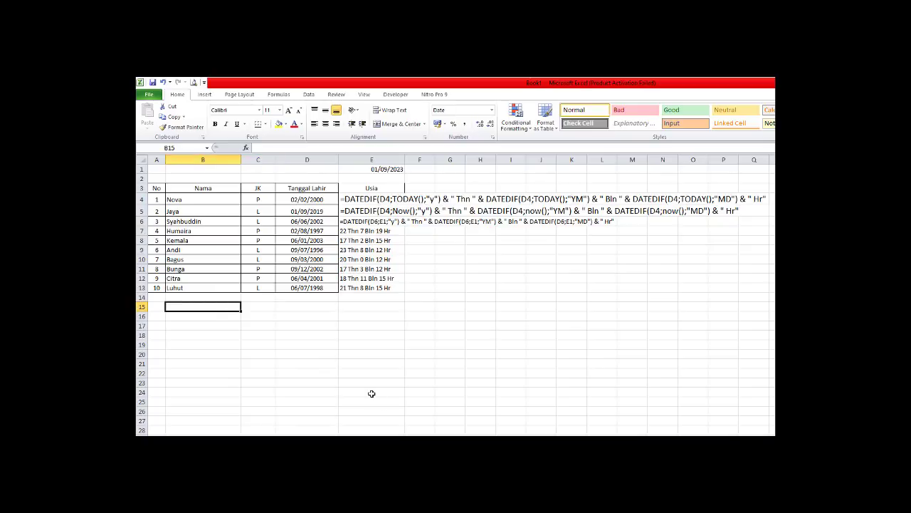
pyautogui.write('L')
pyautogui.press('Return')
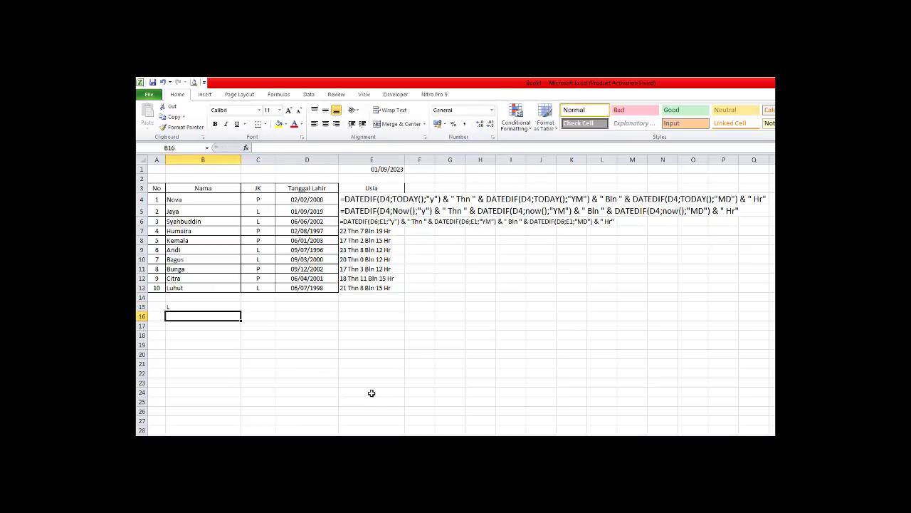
pyautogui.write('P')
pyautogui.press('Return')
pyautogui.press('Up')
pyautogui.press('Up')
pyautogui.press('Right')
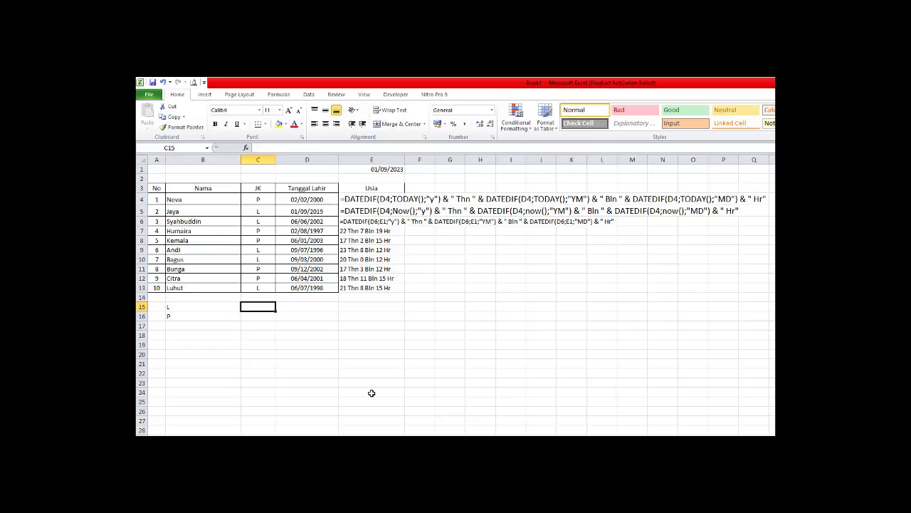
# Clear the L and P labels from B15:B16
pyautogui.press('Left')
pyautogui.hotkey('shift', 'Down')
pyautogui.press('Right')
pyautogui.press('Right')
pyautogui.press('Right')
pyautogui.press('Right')
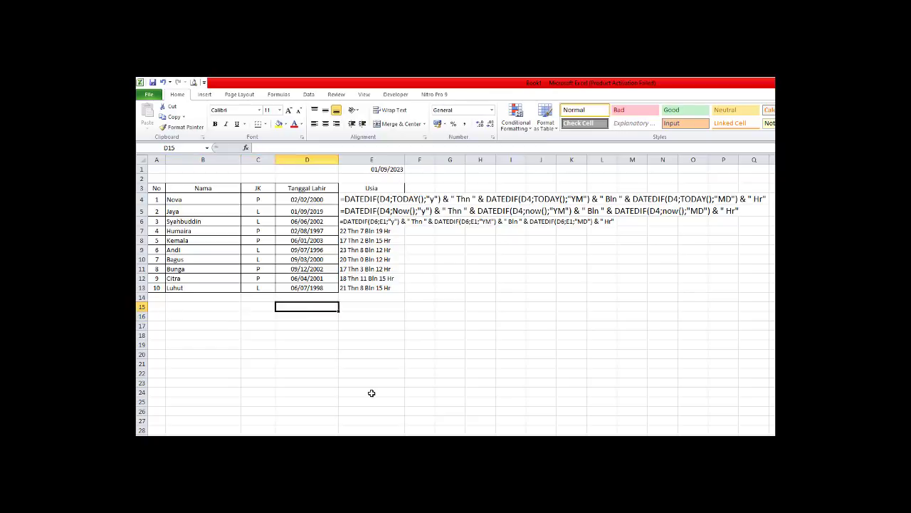
pyautogui.press('Up')
pyautogui.press('Up')
pyautogui.press('Up')
pyautogui.press('Left')
pyautogui.press('Left')
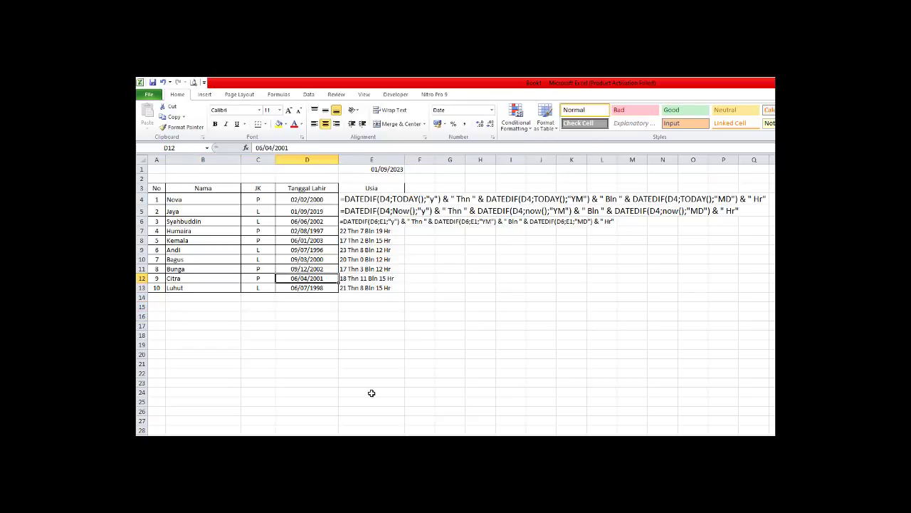
pyautogui.click(371, 187)
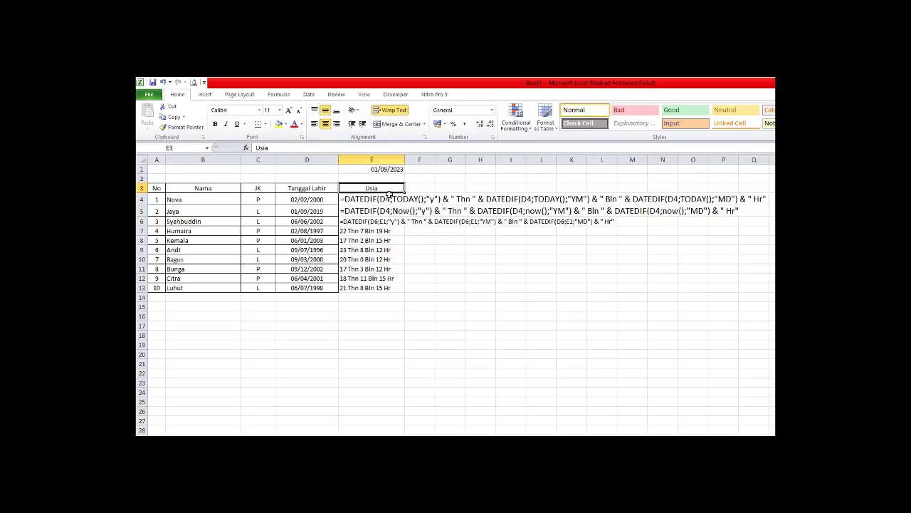
pyautogui.click(373, 199)
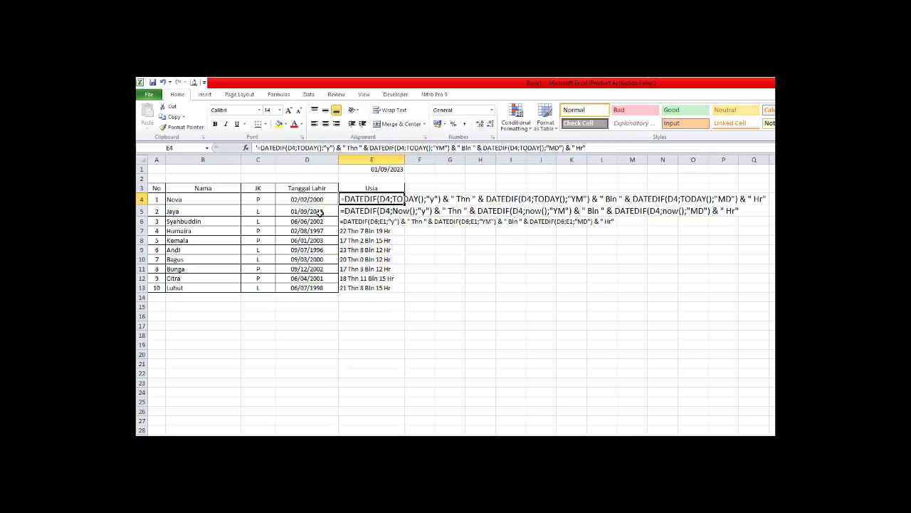
# Review the birth date in D5 and the gender codes in the JK column, C4:C13
pyautogui.click(320, 213)
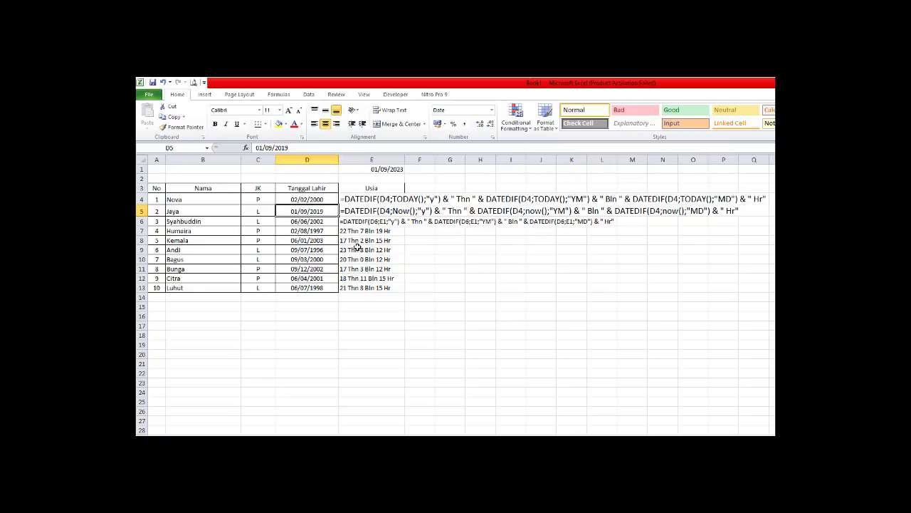
pyautogui.click(312, 306)
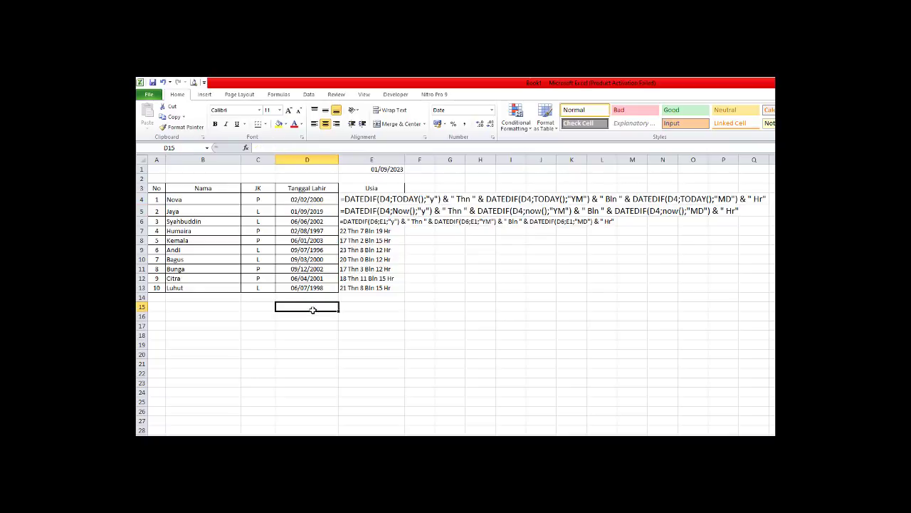
pyautogui.click(253, 307)
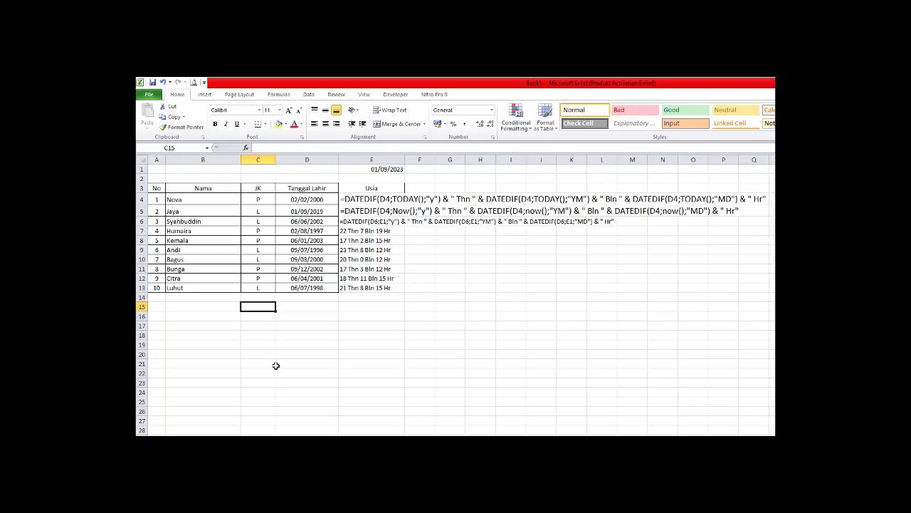
pyautogui.press('Left')
pyautogui.press('Right')
pyautogui.moveTo(157, 202); pyautogui.dragTo(303, 286)
pyautogui.click(293, 323)
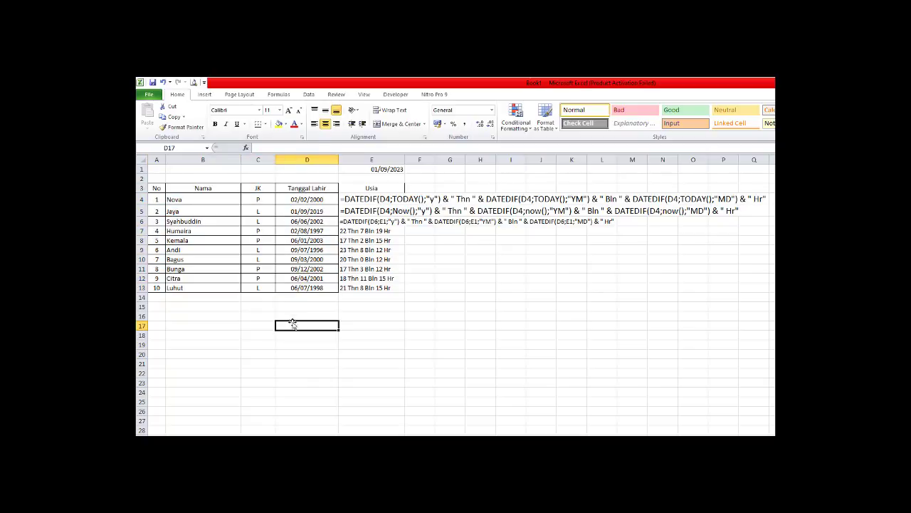
pyautogui.moveTo(250, 199); pyautogui.dragTo(263, 287)
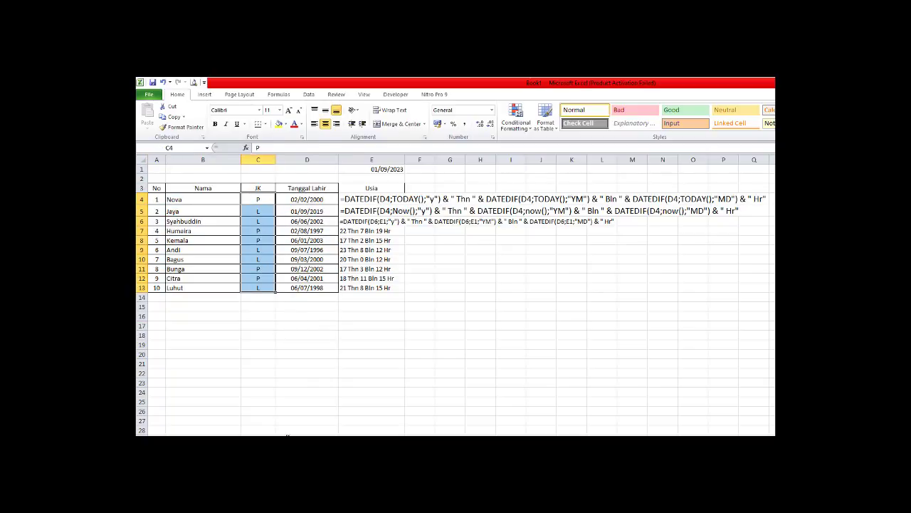
pyautogui.click(308, 370)
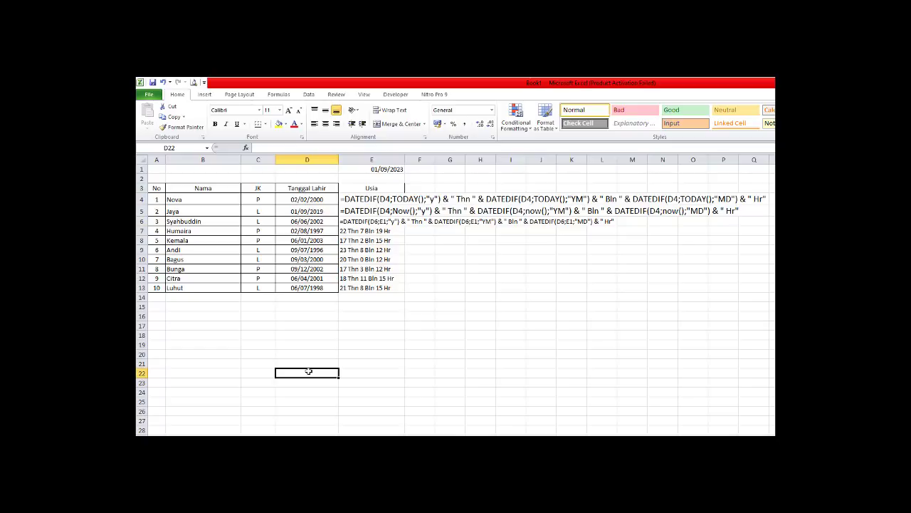
# Enter the gender labels L in B15 and P in B16 below the table
pyautogui.click(261, 309)
pyautogui.press('Left')
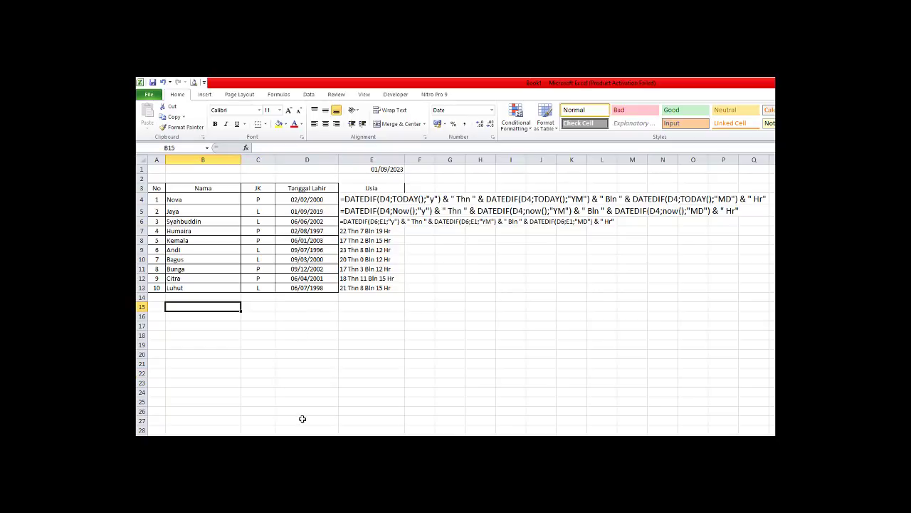
pyautogui.write('p')
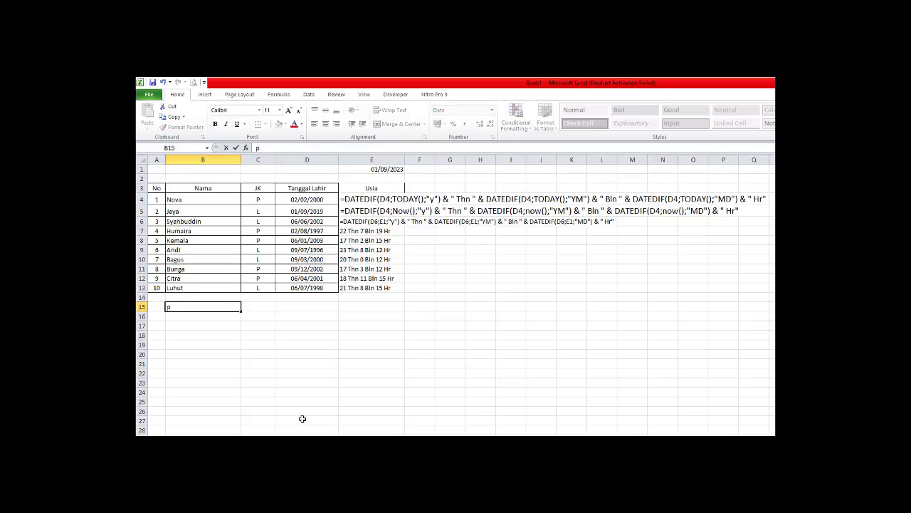
pyautogui.press('Return')
pyautogui.write('P')
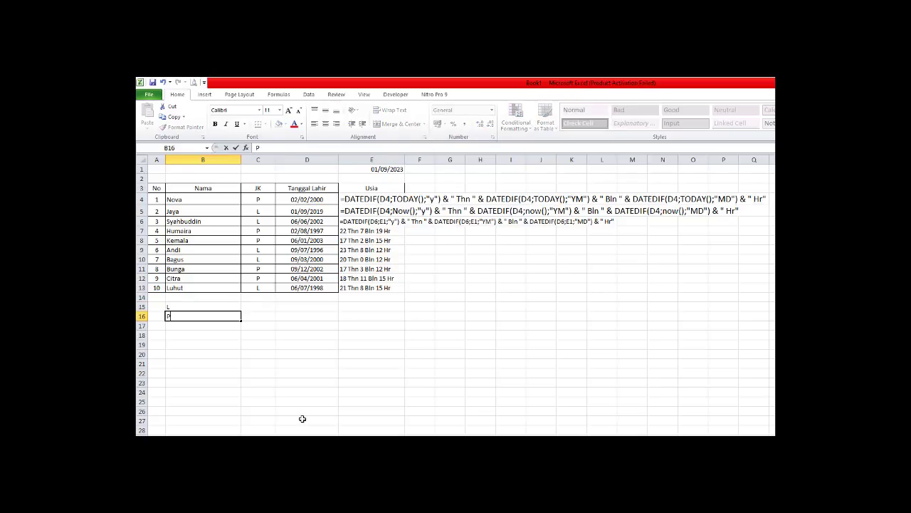
pyautogui.press('Return')
pyautogui.press('Up')
pyautogui.press('Up')
pyautogui.press('Right')
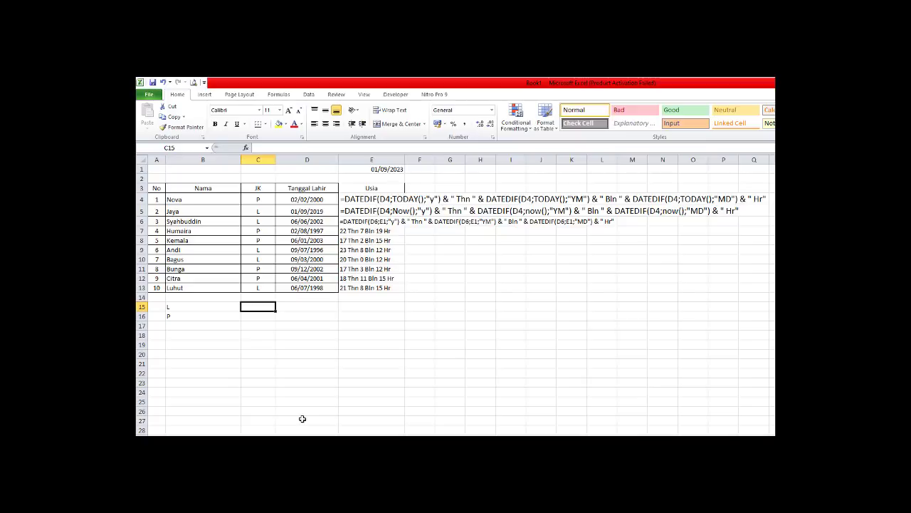
pyautogui.write('=')
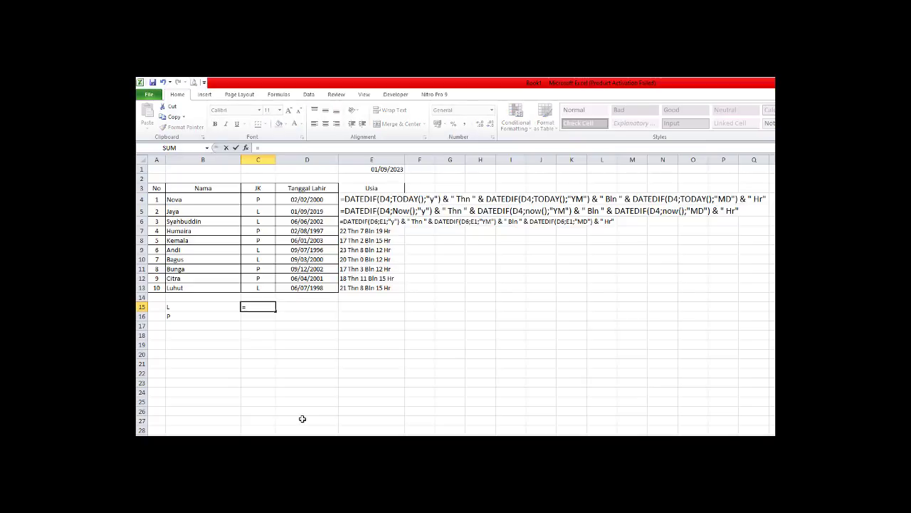
pyautogui.write('counb')
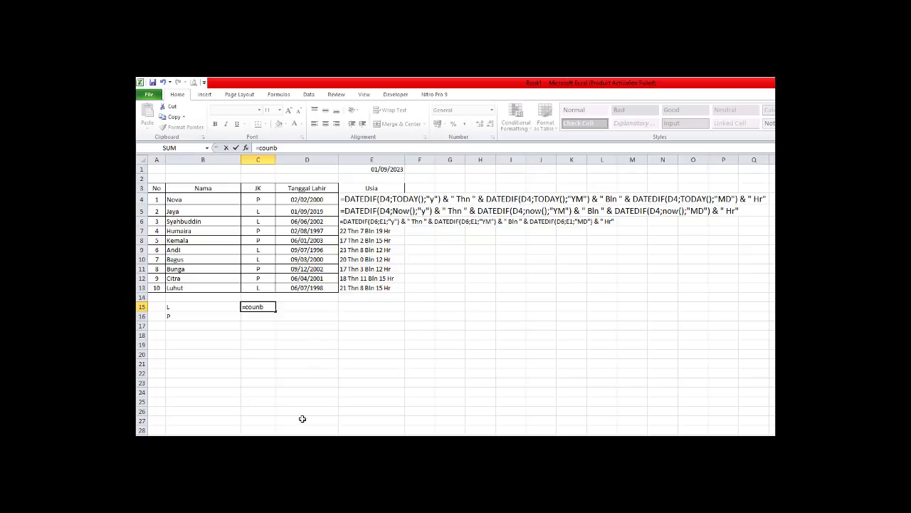
pyautogui.press('Escape')
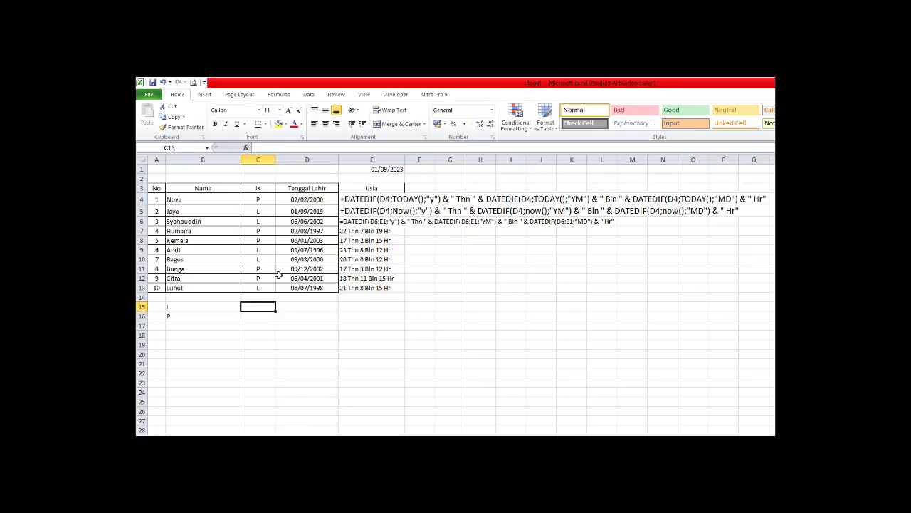
# Count the L entries of the JK column in C15 with =COUNTIF(C4:C13;B15)
pyautogui.moveTo(263, 199); pyautogui.dragTo(261, 283)
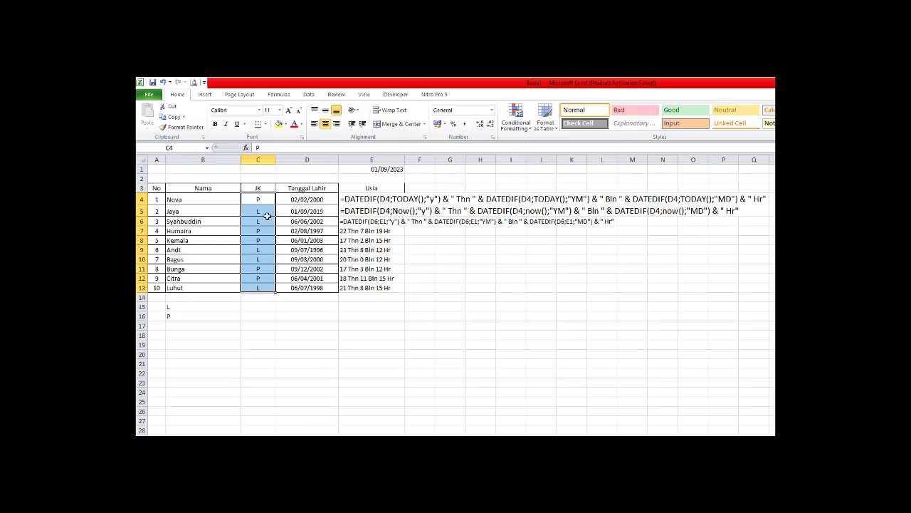
pyautogui.moveTo(264, 203); pyautogui.dragTo(271, 288)
pyautogui.click(267, 307)
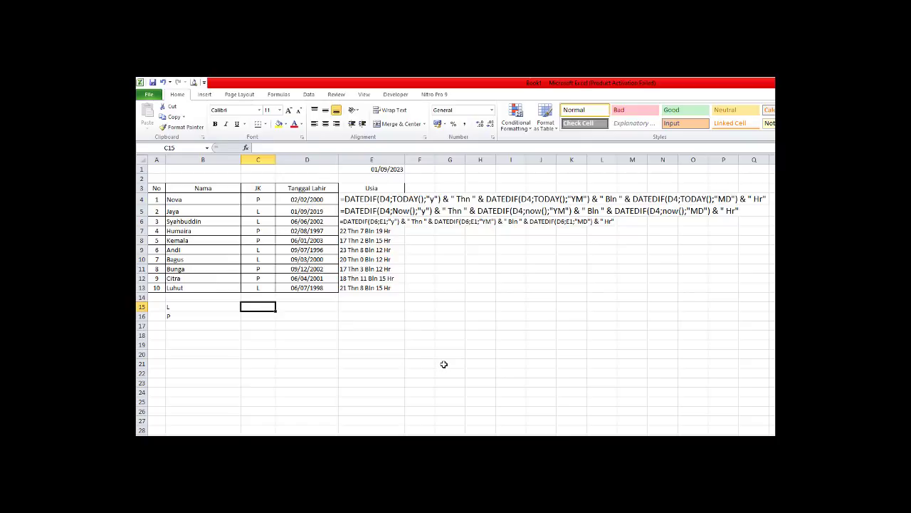
pyautogui.write('=c')
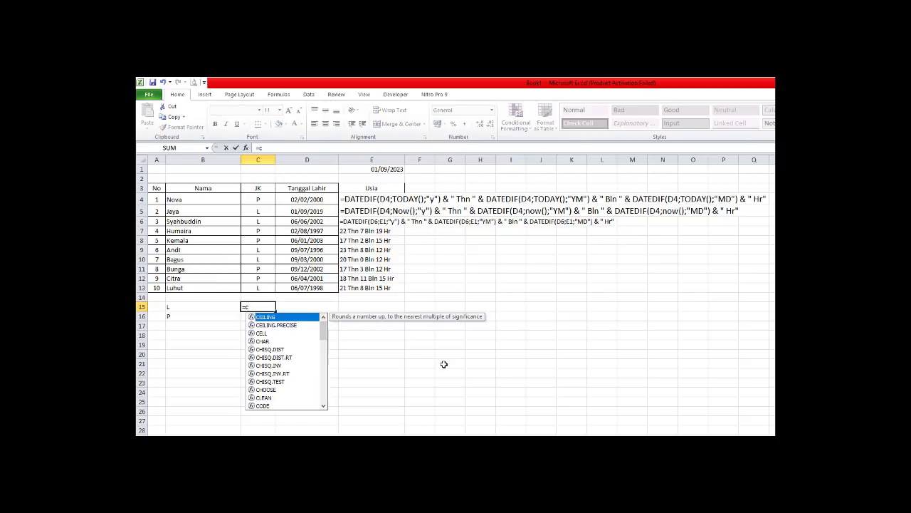
pyautogui.write('oubt')
pyautogui.press('BackSpace')
pyautogui.press('BackSpace')
pyautogui.write('b')
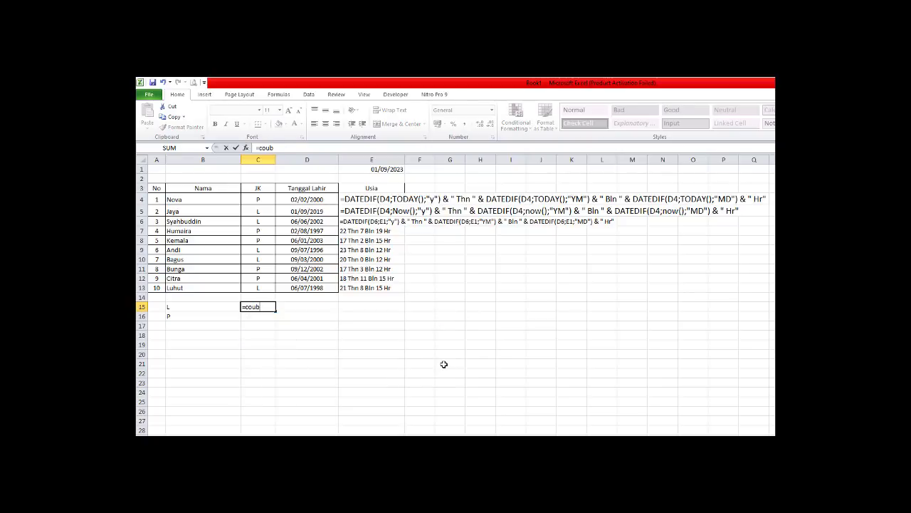
pyautogui.press('BackSpace')
pyautogui.write('ntif')
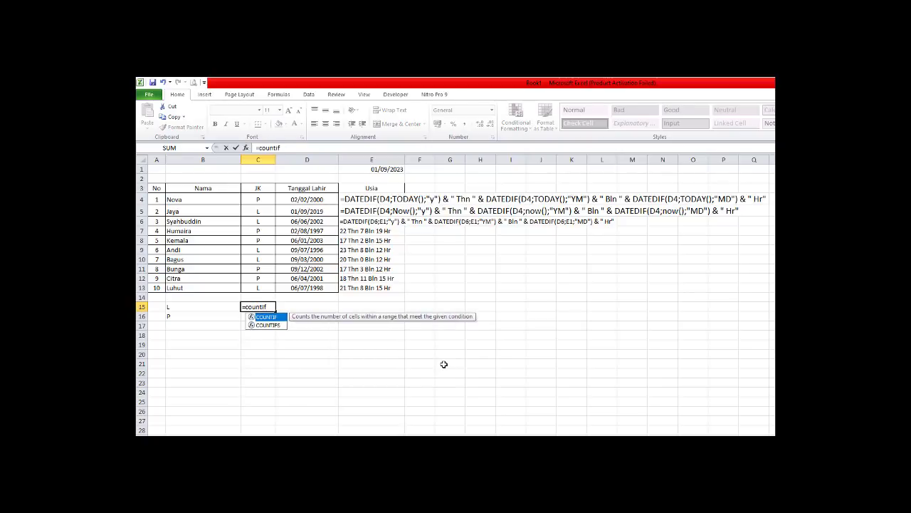
pyautogui.write('(')
pyautogui.moveTo(256, 200); pyautogui.dragTo(257, 286)
pyautogui.write(';')
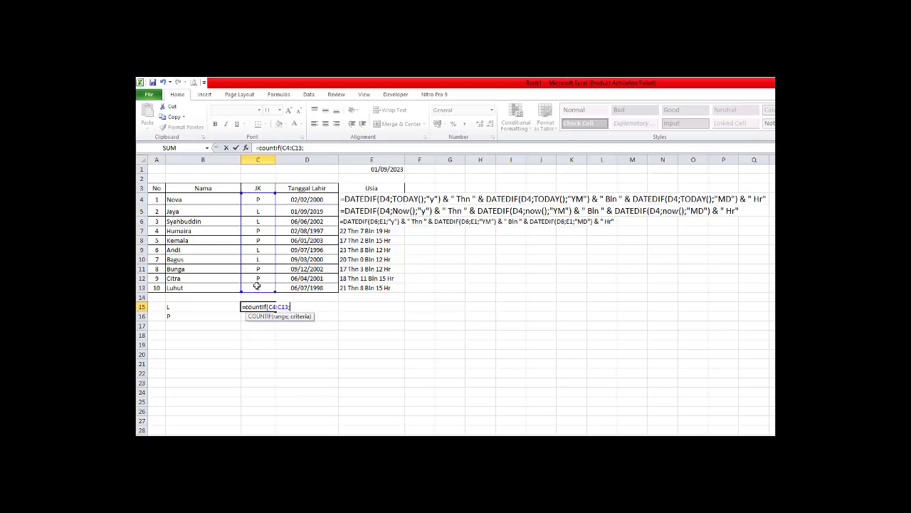
pyautogui.click(180, 307)
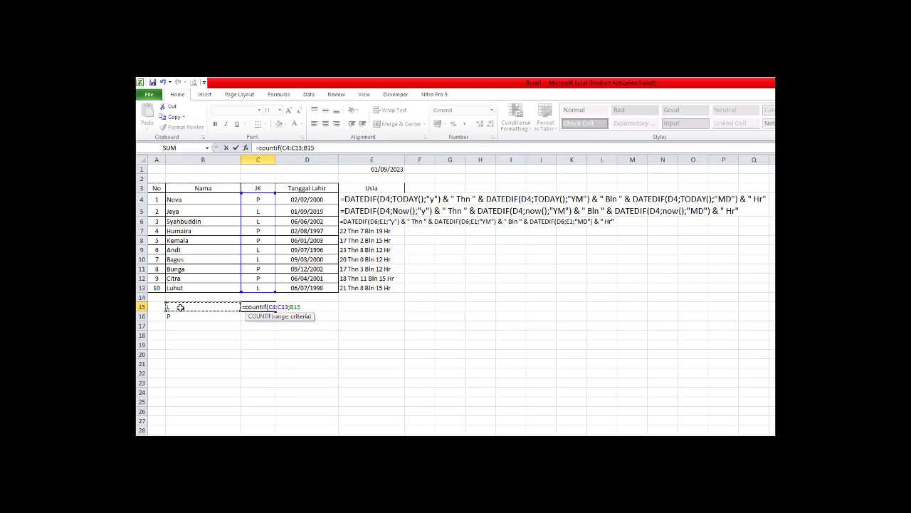
pyautogui.write(')')
pyautogui.press('Return')
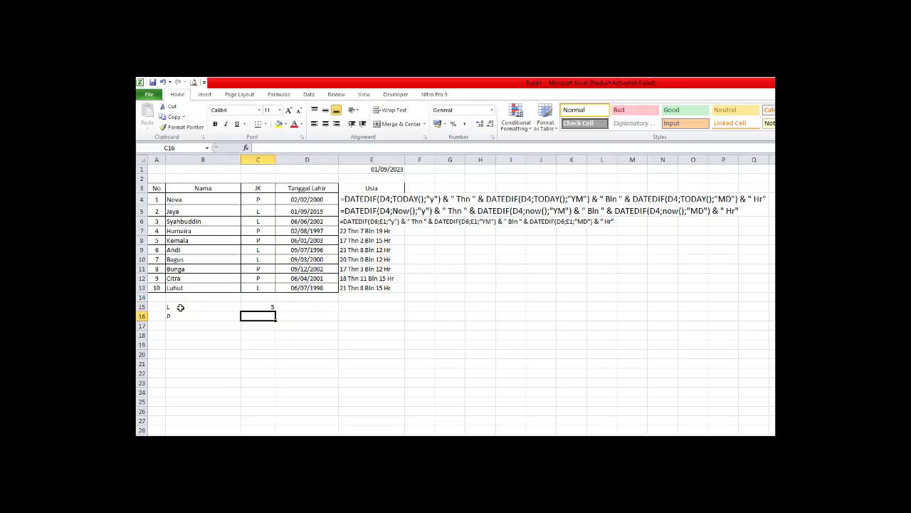
# Make the range in the C15 formula absolute as $C$4:$C$13 and copy the formula down to C16
pyautogui.press('Up')
pyautogui.moveTo(288, 147); pyautogui.dragTo(303, 147)
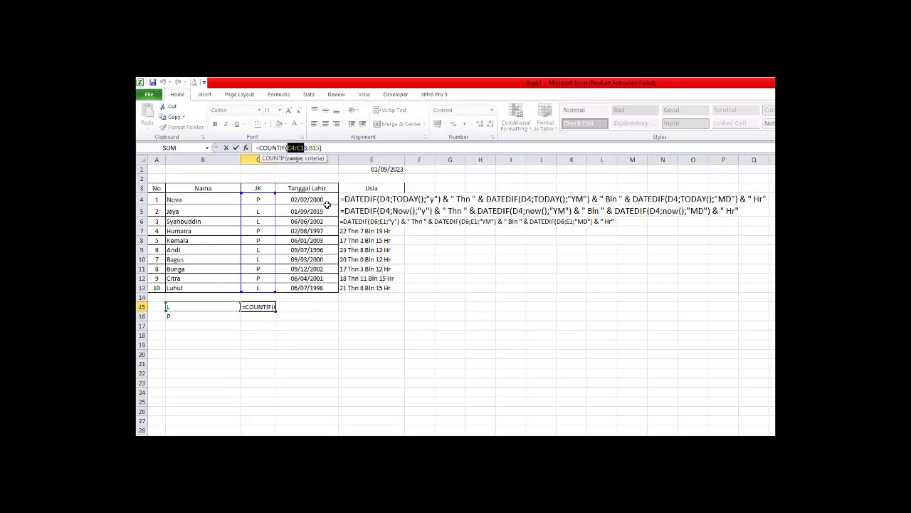
pyautogui.press('F4')
pyautogui.press('Return')
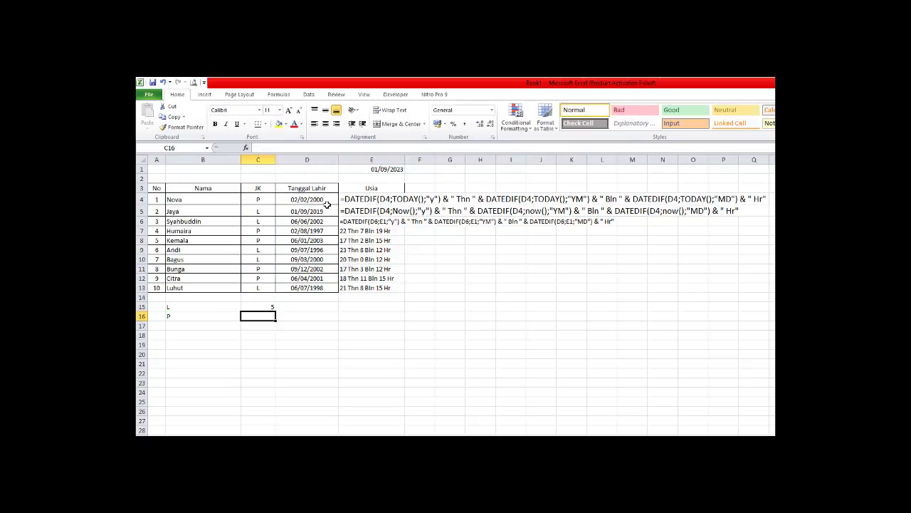
pyautogui.hotkey('ctrl', 'd')
pyautogui.click(270, 307)
pyautogui.click(265, 315)
# Turn on filtering for the table's header row 3
pyautogui.click(139, 188)
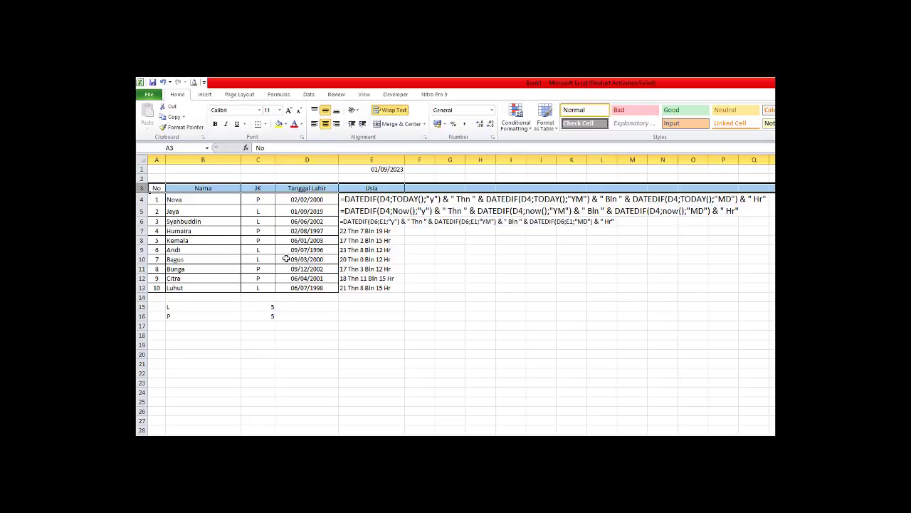
pyautogui.click(309, 95)
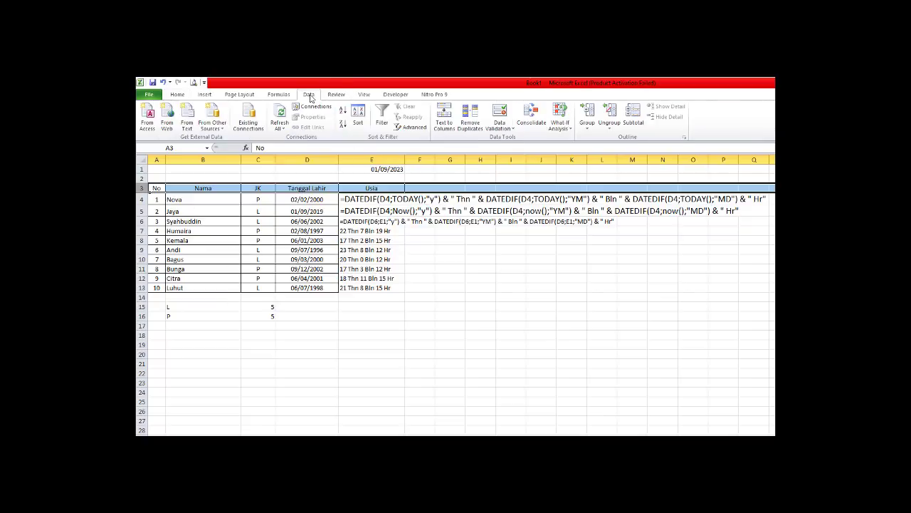
pyautogui.click(382, 118)
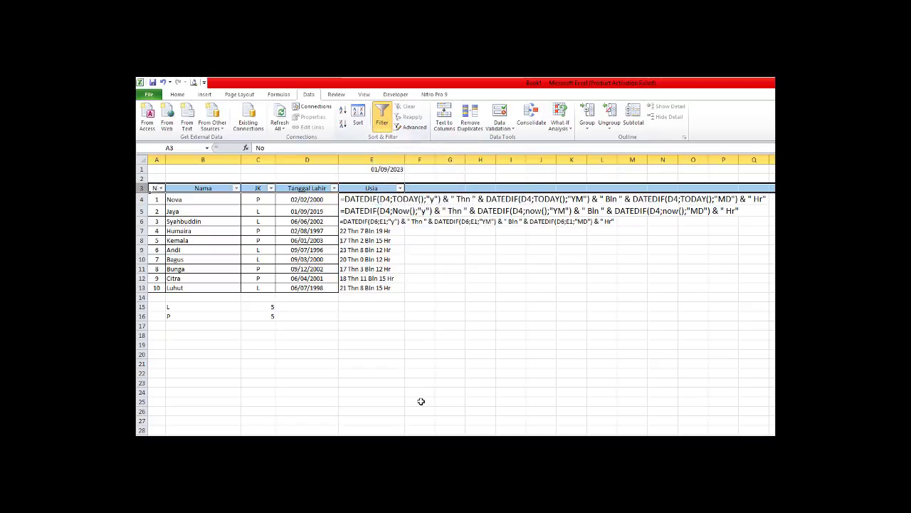
pyautogui.click(430, 317)
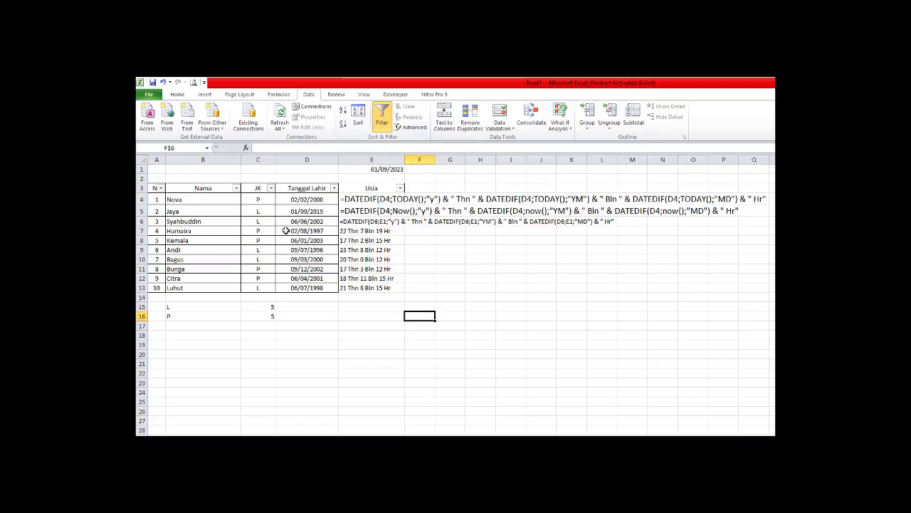
# Filter the JK column to show only L and compare the remaining rows with the count in C15
pyautogui.click(271, 188)
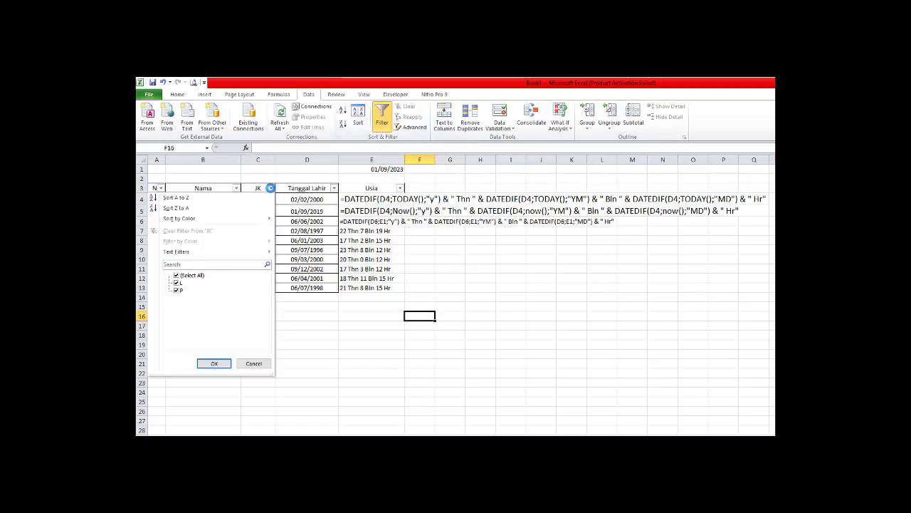
pyautogui.click(177, 290)
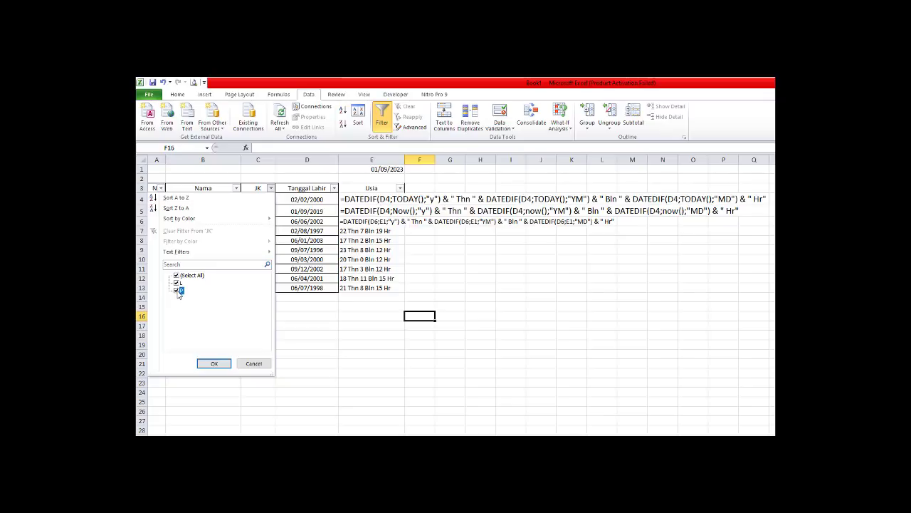
pyautogui.click(214, 364)
pyautogui.click(368, 418)
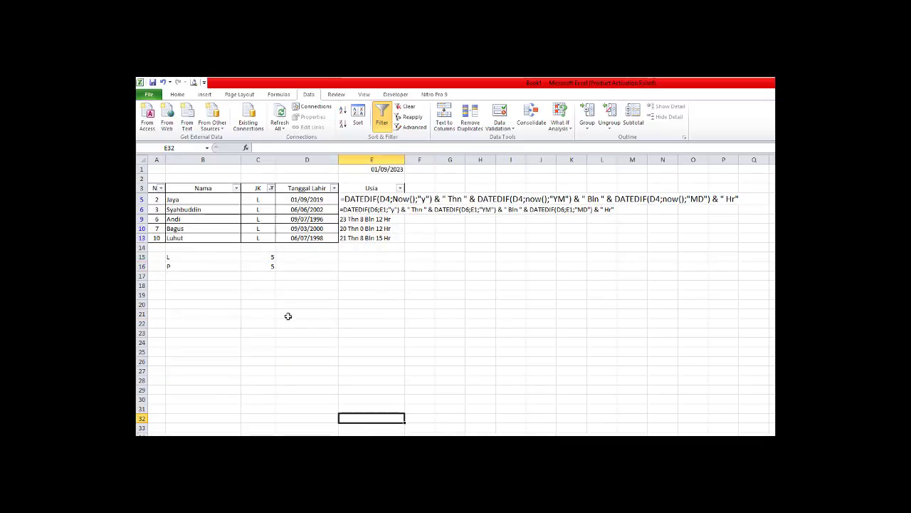
pyautogui.click(262, 200)
pyautogui.moveTo(263, 200); pyautogui.dragTo(261, 237)
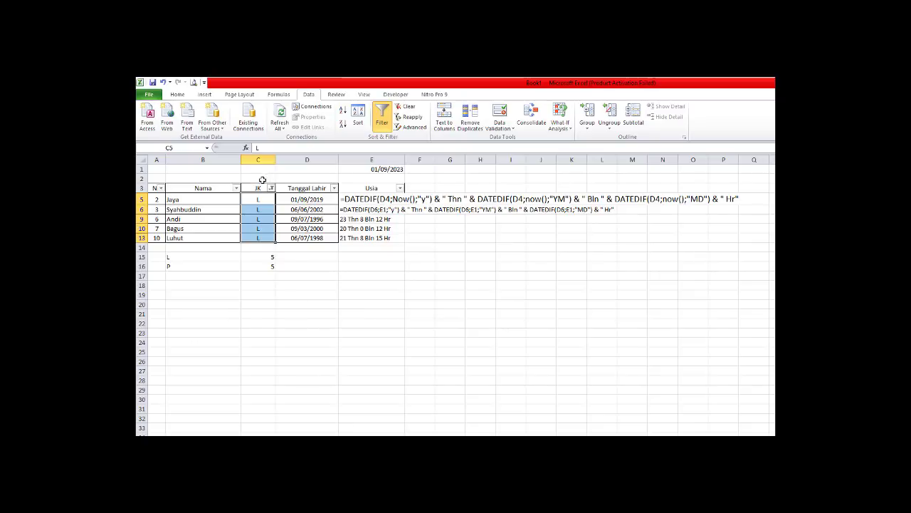
pyautogui.click(268, 257)
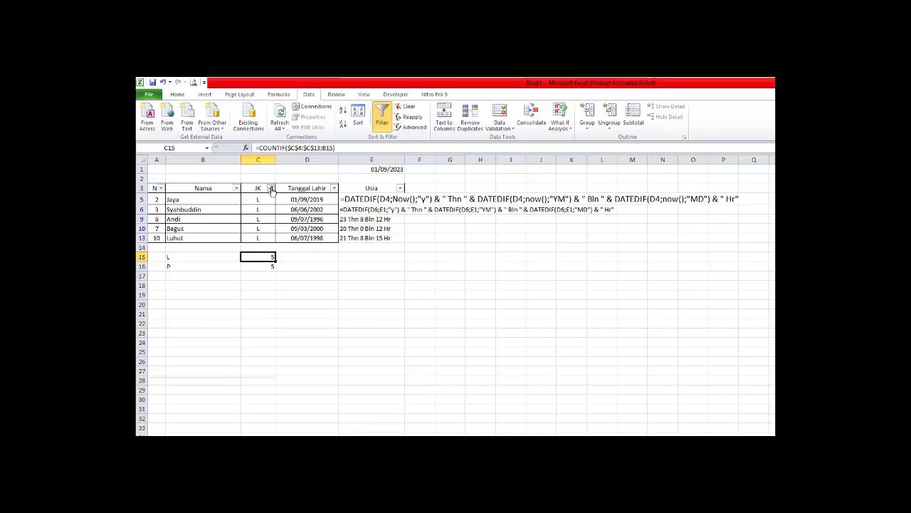
# Switch the JK column filter to show only P and check the remaining rows
pyautogui.click(270, 188)
pyautogui.click(178, 292)
pyautogui.click(178, 282)
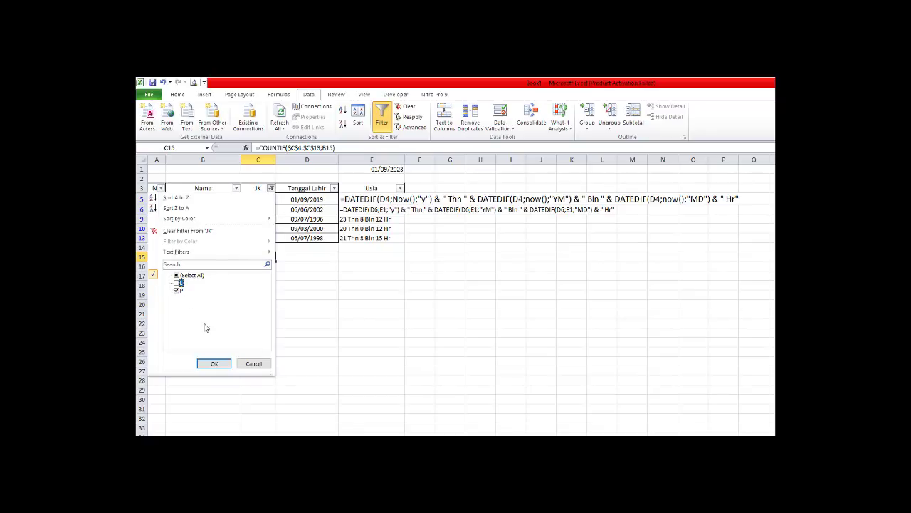
pyautogui.click(215, 364)
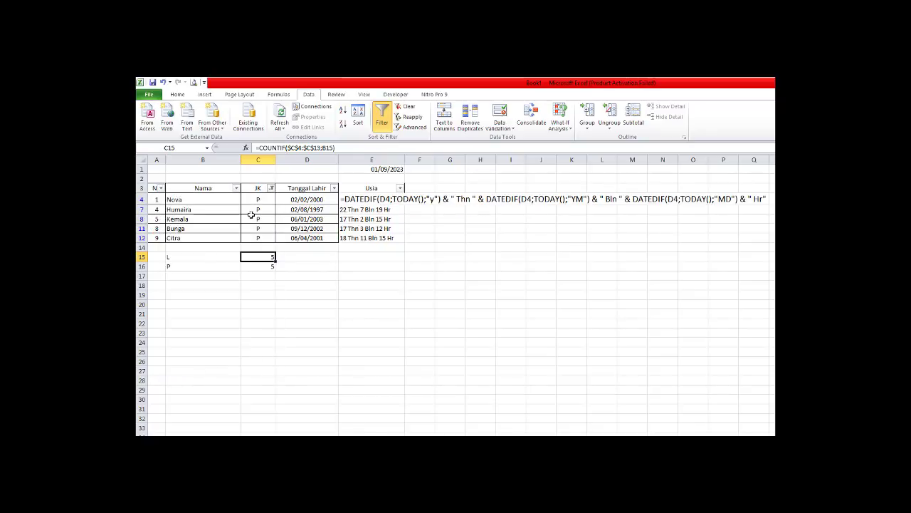
pyautogui.moveTo(256, 197); pyautogui.dragTo(260, 227)
pyautogui.click(259, 324)
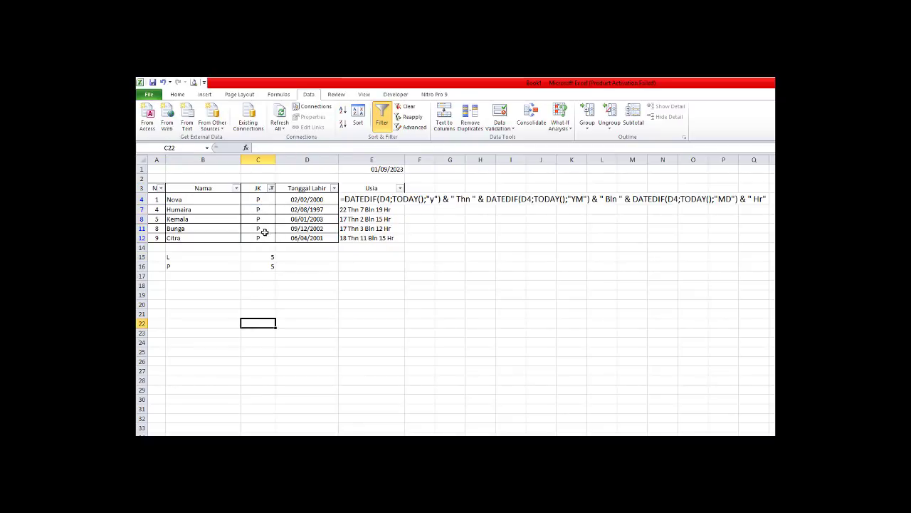
# Select all values in the JK column filter to show every row again
pyautogui.click(271, 188)
pyautogui.click(176, 275)
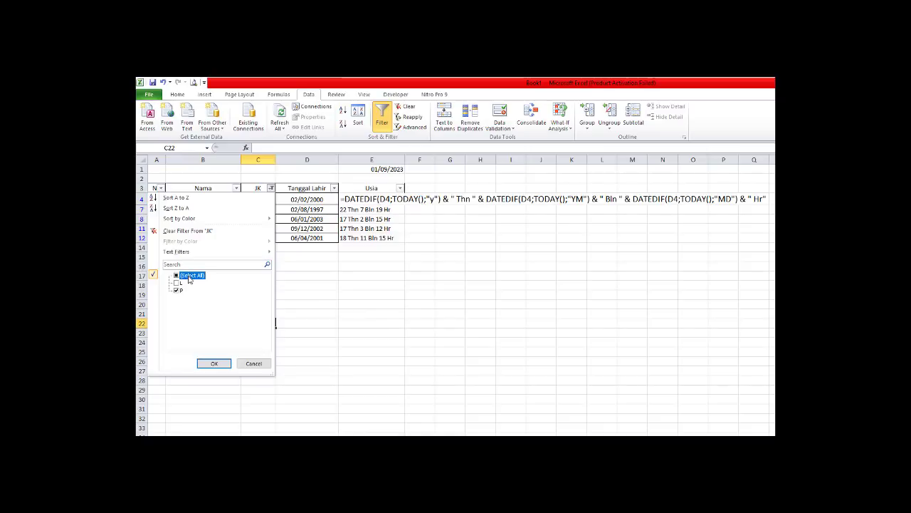
pyautogui.click(215, 362)
pyautogui.moveTo(321, 354); pyautogui.dragTo(324, 334)
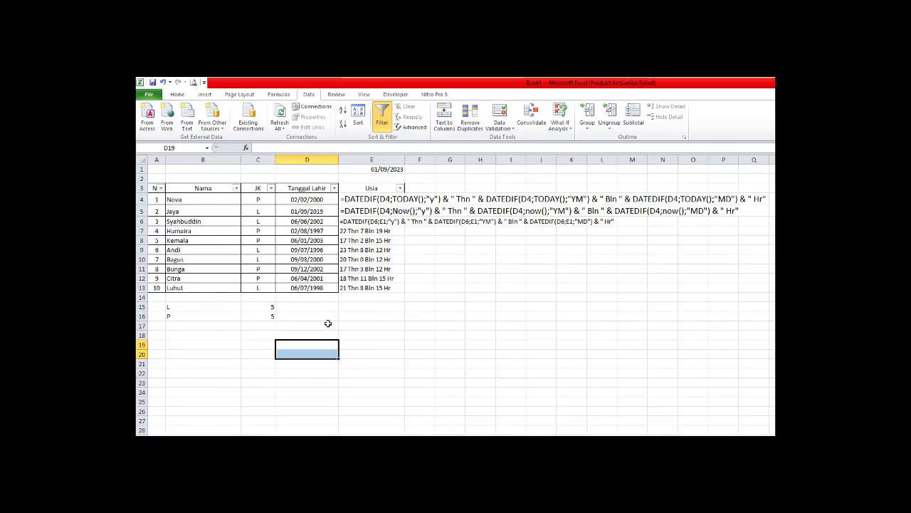
# Clear the labels and COUNTIF formulas by emptying B15:D18
pyautogui.moveTo(178, 306); pyautogui.dragTo(278, 329)
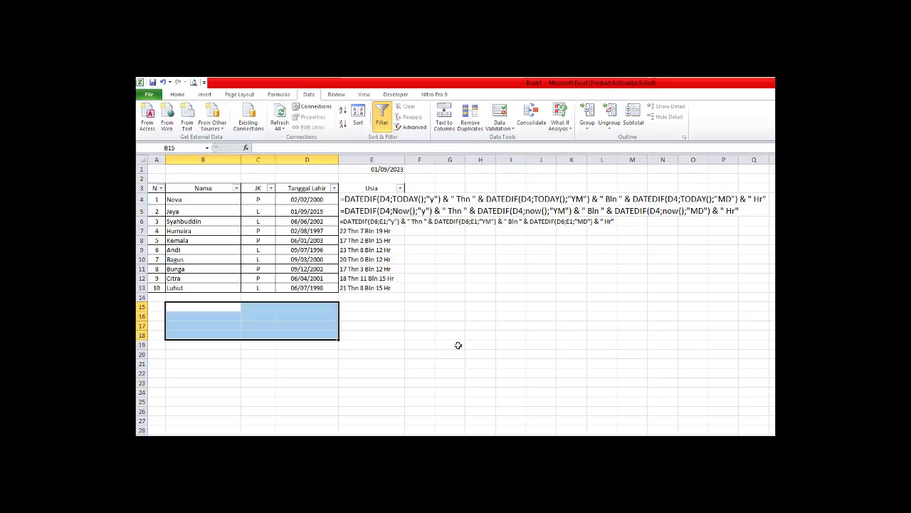
pyautogui.click(444, 335)
pyautogui.click(197, 308)
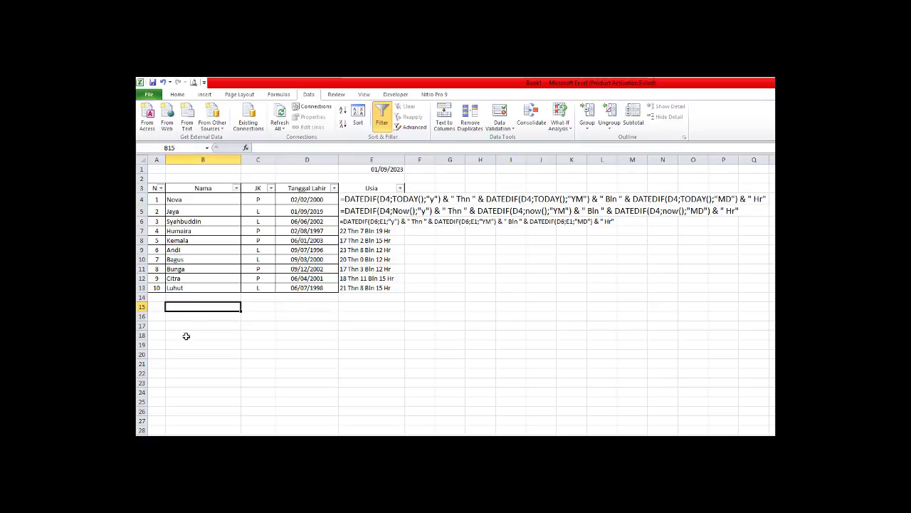
pyautogui.click(193, 319)
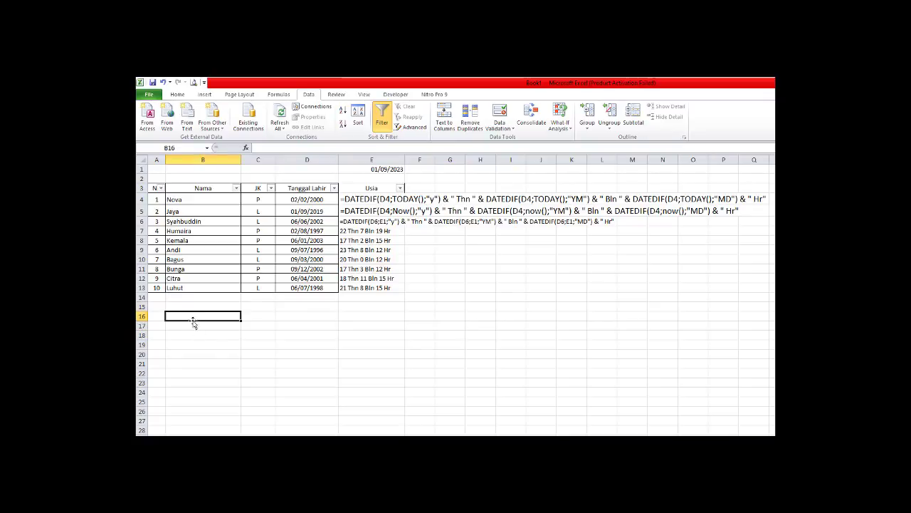